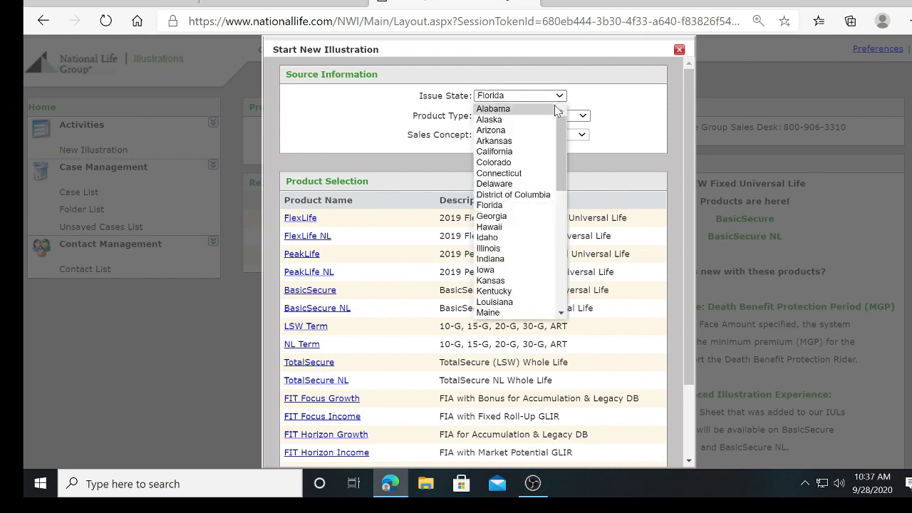
# - Choose Florida as the issue state and start a new illustration for the FlexLife product
pyautogui.click(519, 210)
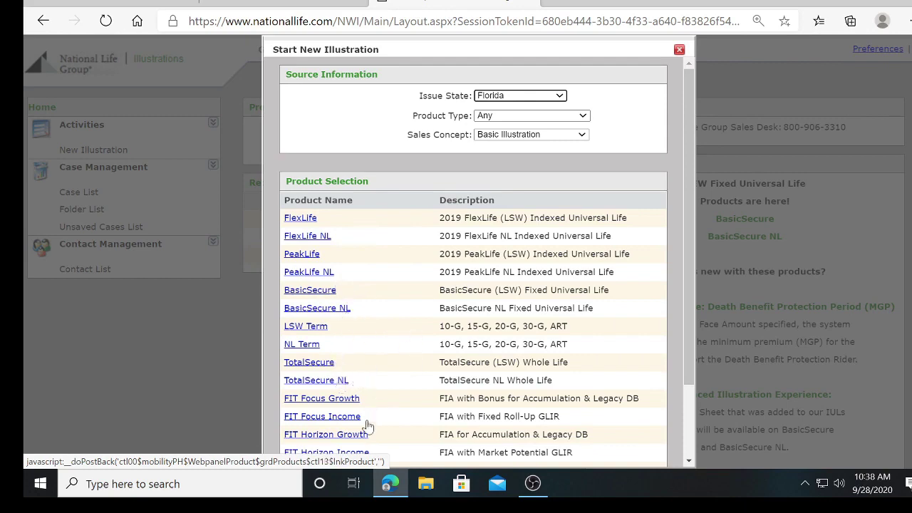
pyautogui.scroll(-1, 392, 370)
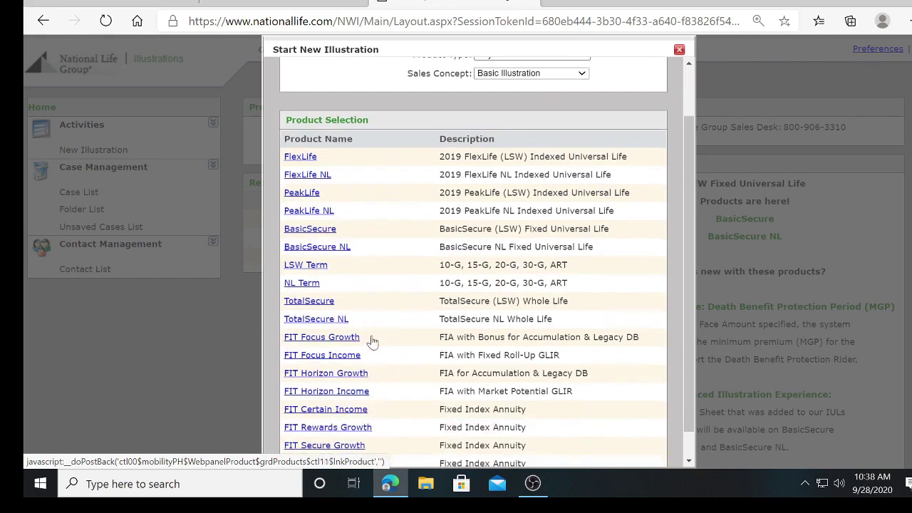
pyautogui.scroll(-1, 393, 368)
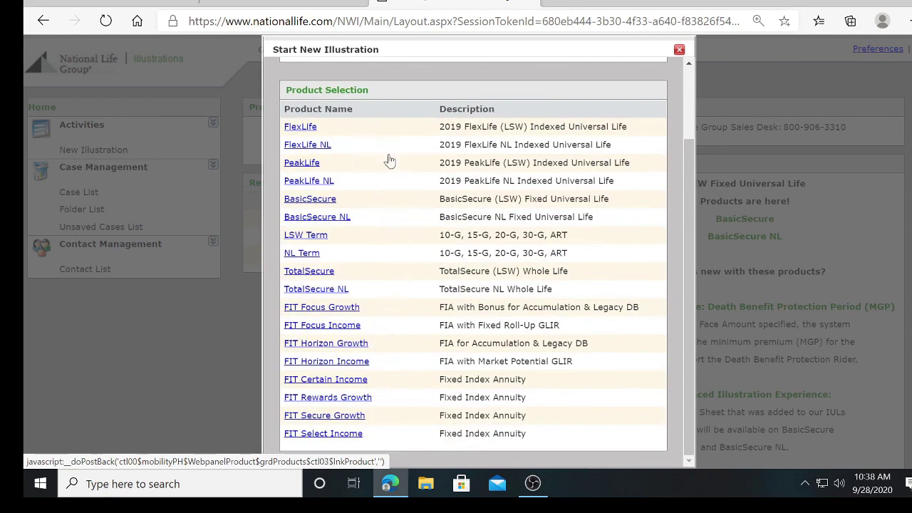
pyautogui.scroll(1, 415, 294)
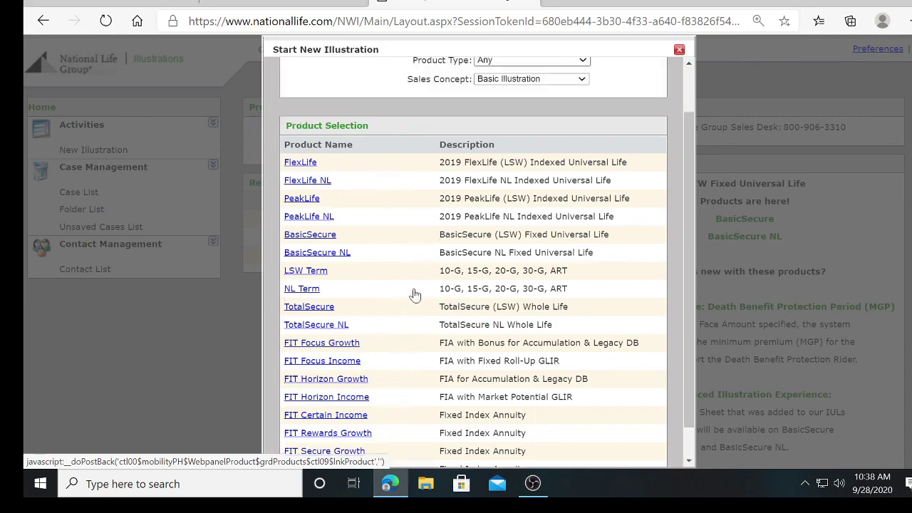
pyautogui.scroll(1, 415, 295)
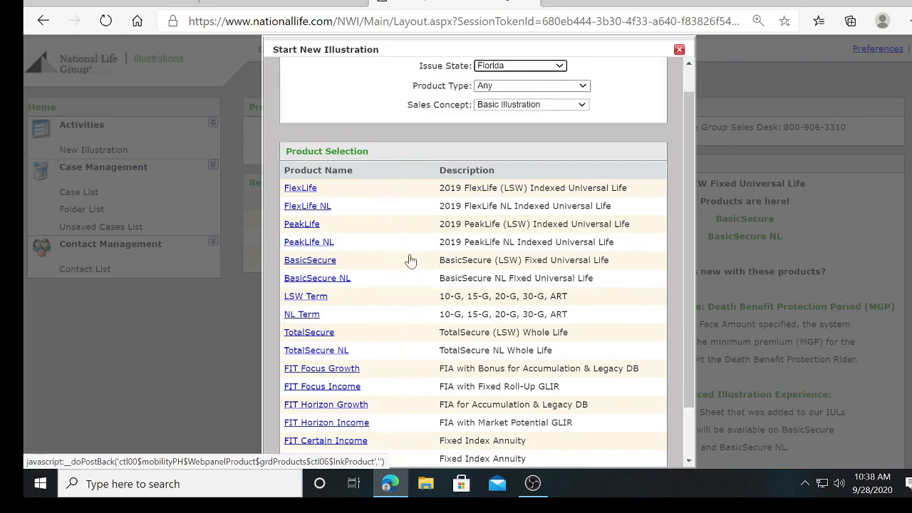
pyautogui.scroll(1, 411, 261)
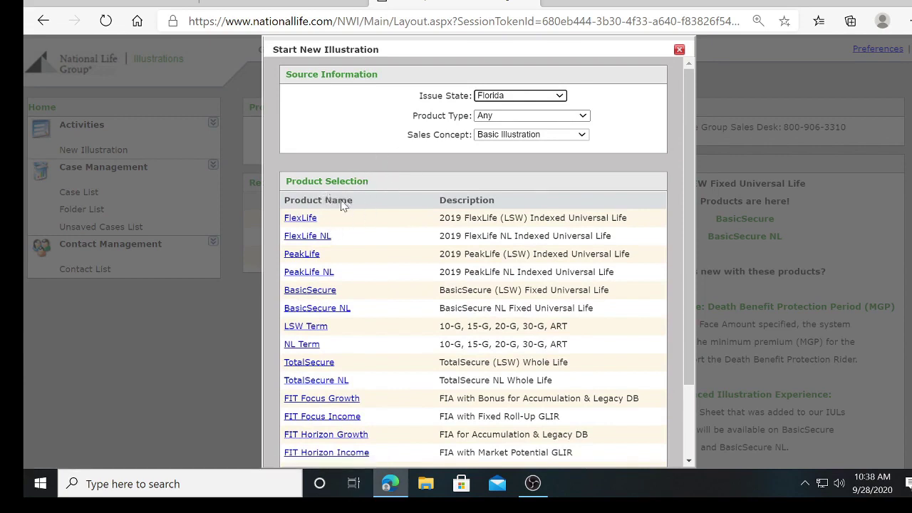
pyautogui.click(300, 218)
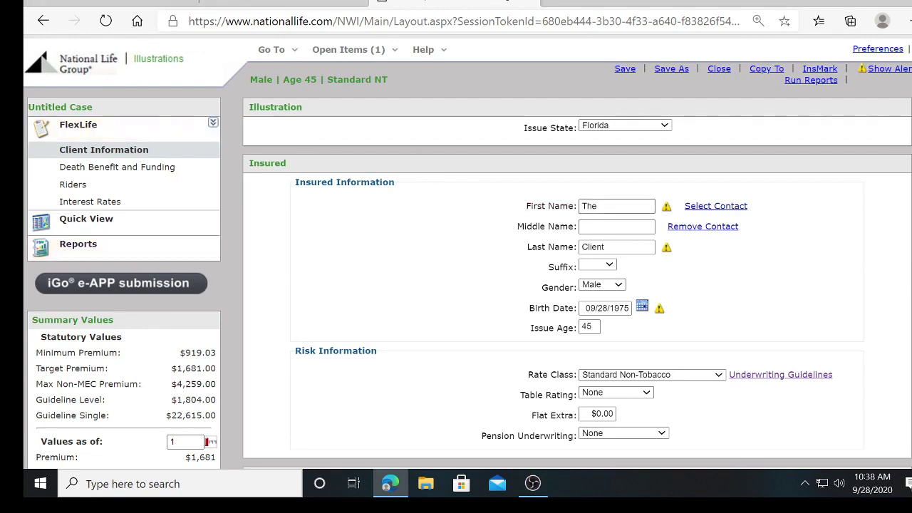
# - Replace the placeholder first name in the insured information with the client's first name
pyautogui.doubleClick(589, 206)
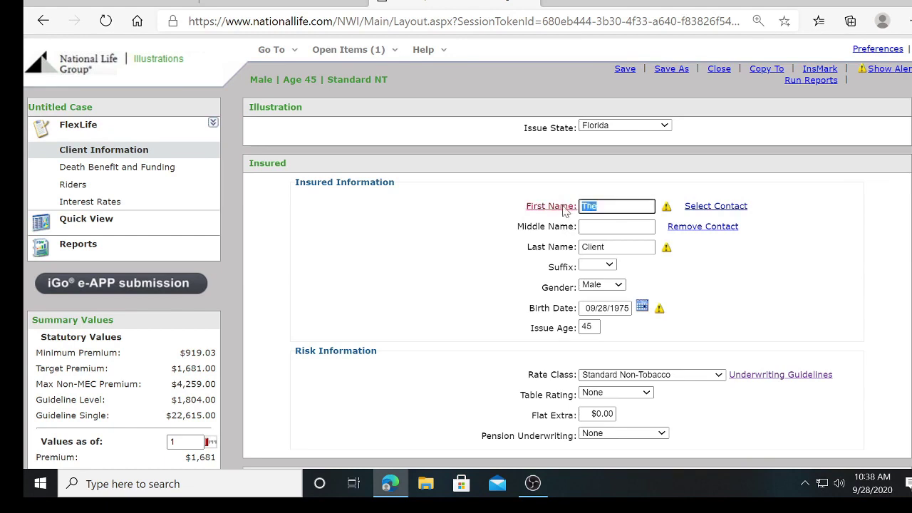
pyautogui.write('ei')
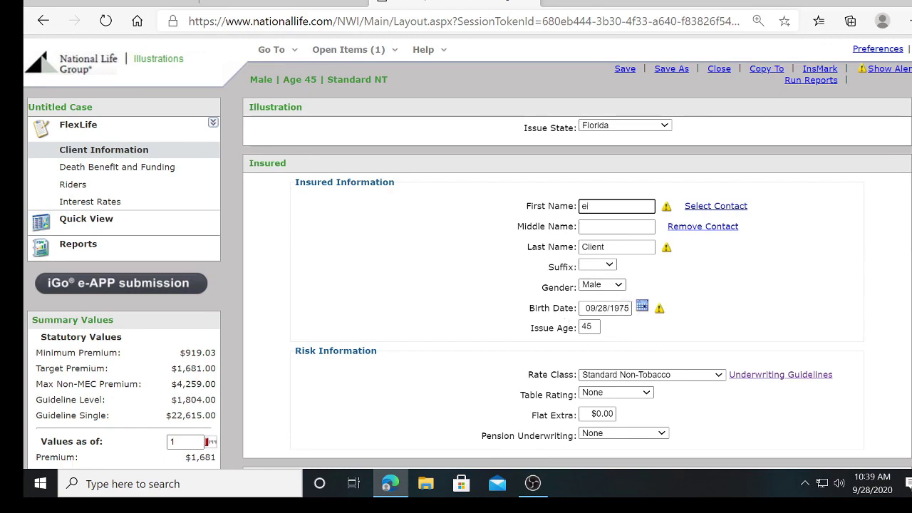
pyautogui.press('BackSpace')
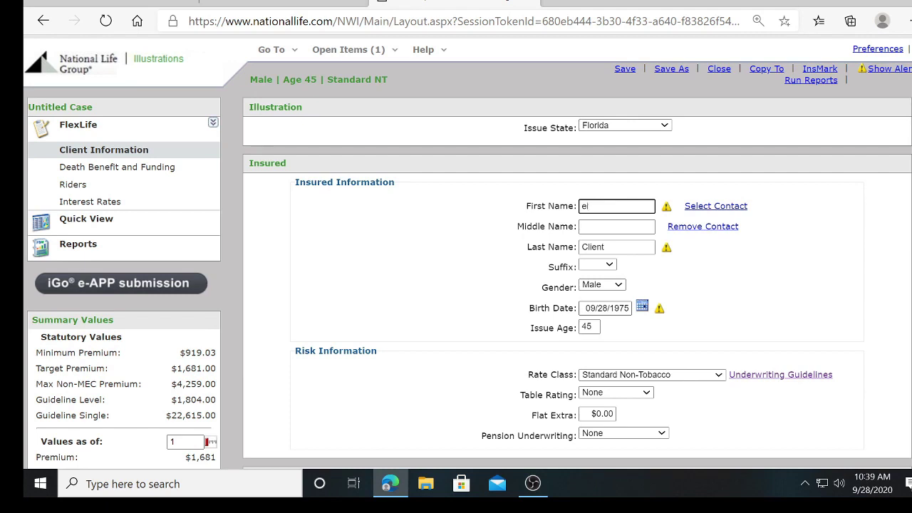
pyautogui.write('i')
pyautogui.press('BackSpace')
pyautogui.press('BackSpace')
pyautogui.press('BackSpace')
pyautogui.write('i')
# - Replace the insured's default birth date with the client's date of birth
pyautogui.click(641, 307)
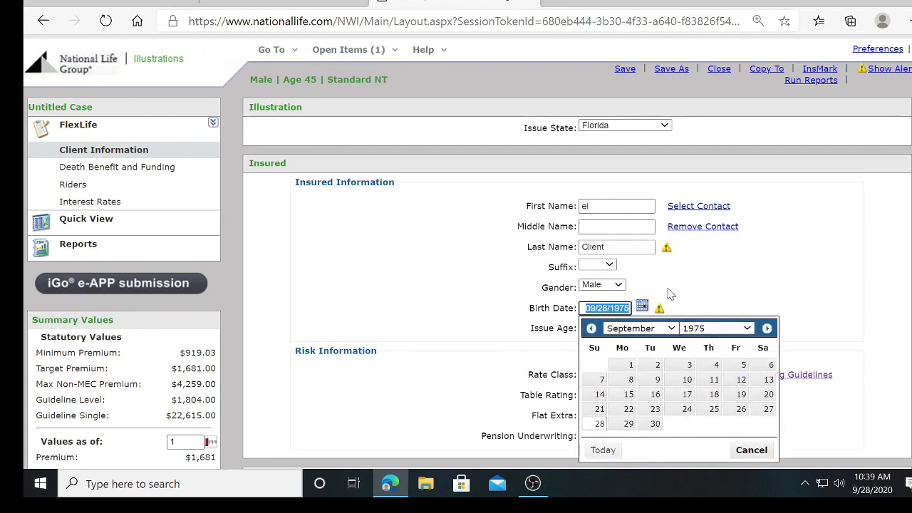
pyautogui.doubleClick(712, 258)
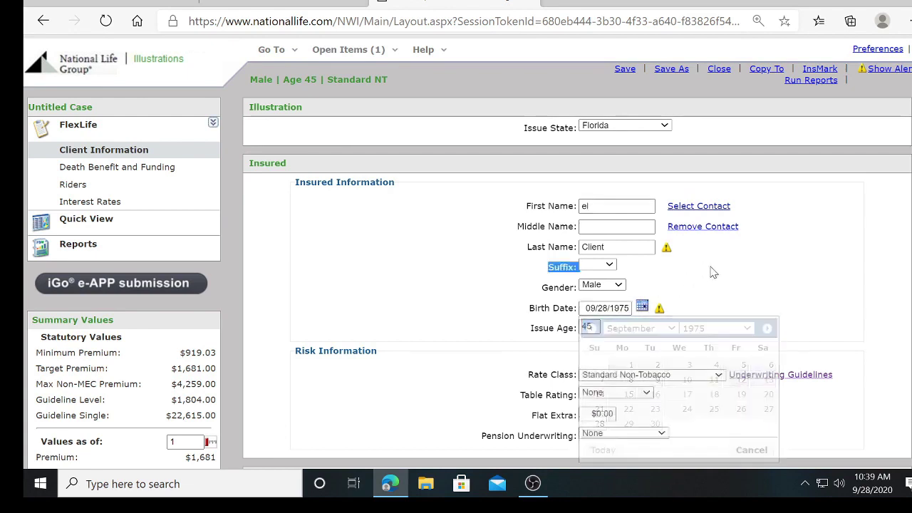
pyautogui.click(606, 308)
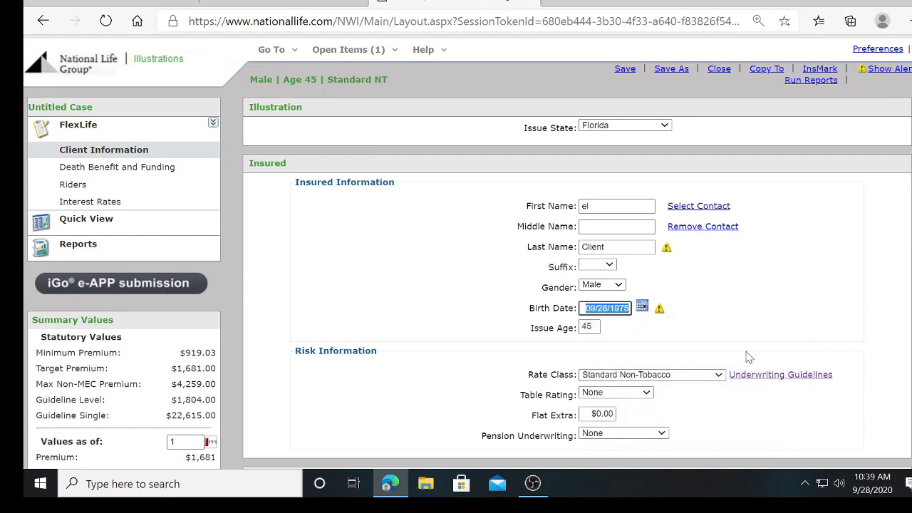
pyautogui.write('02')
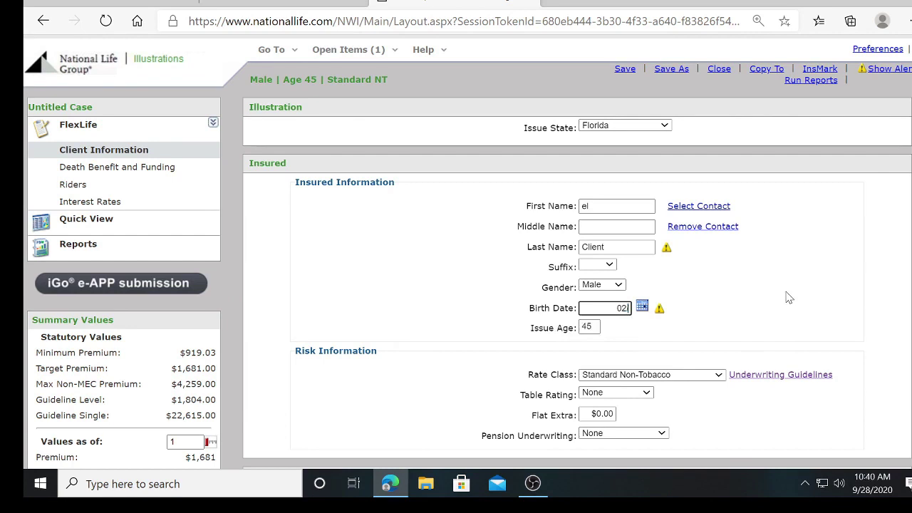
pyautogui.write('/05/1974')
pyautogui.click(745, 306)
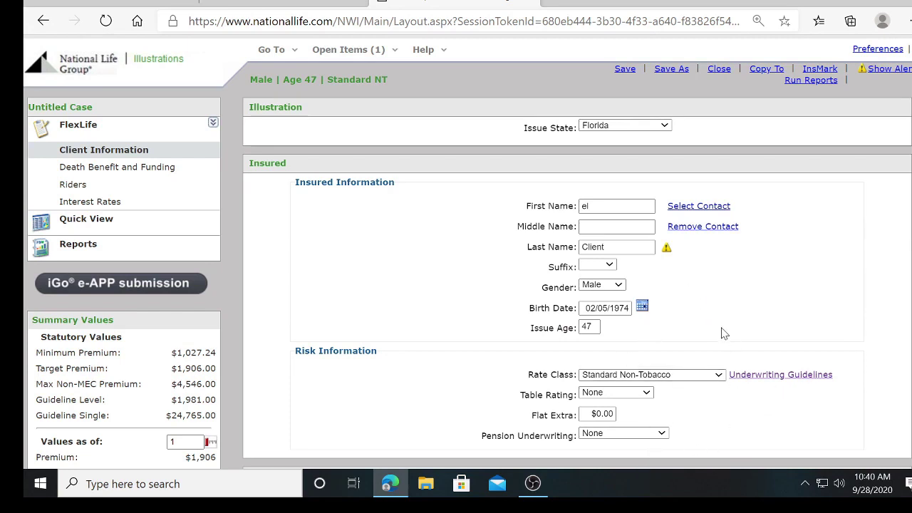
# - Check the rate class and table rating choices, and set the insured's rate class to Preferred Non-Tobacco
pyautogui.scroll(-1, 723, 333)
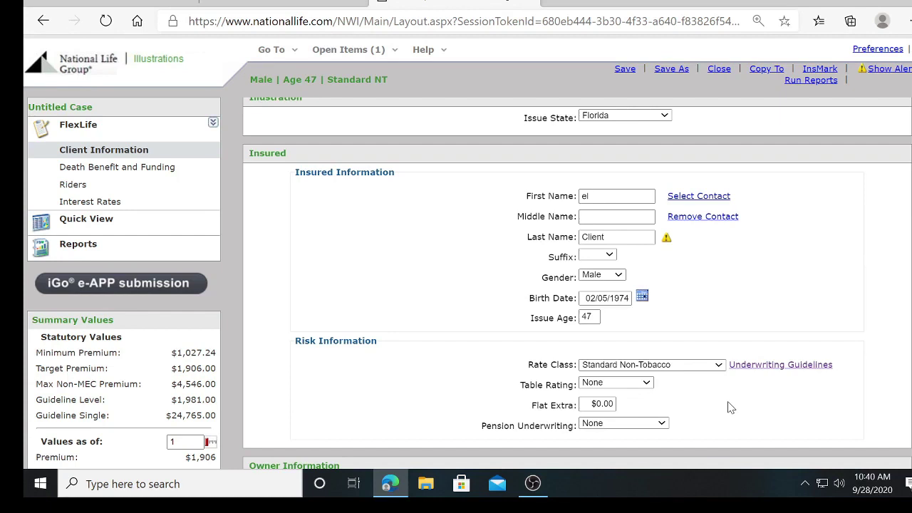
pyautogui.click(719, 365)
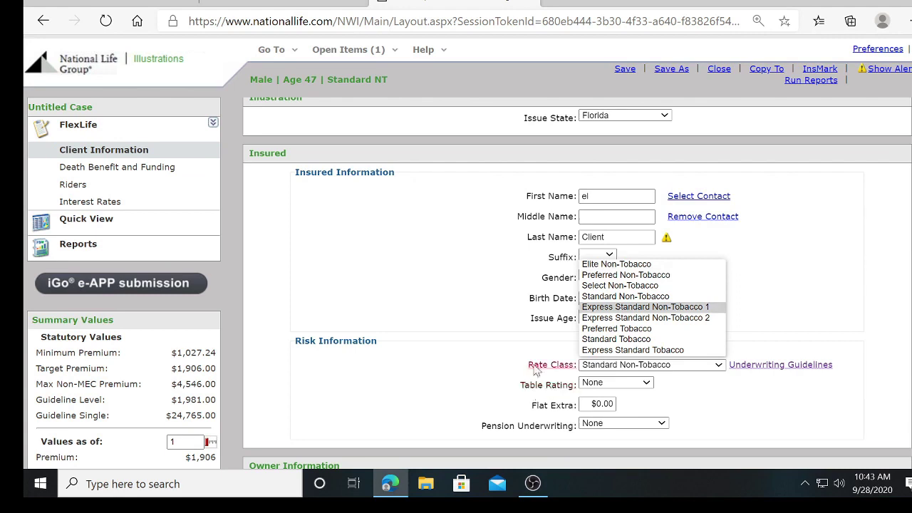
pyautogui.click(624, 296)
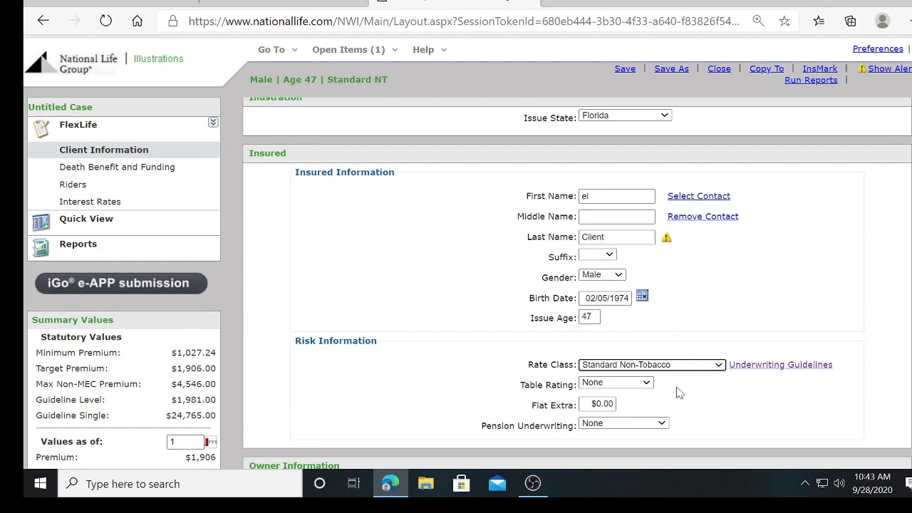
pyautogui.click(650, 384)
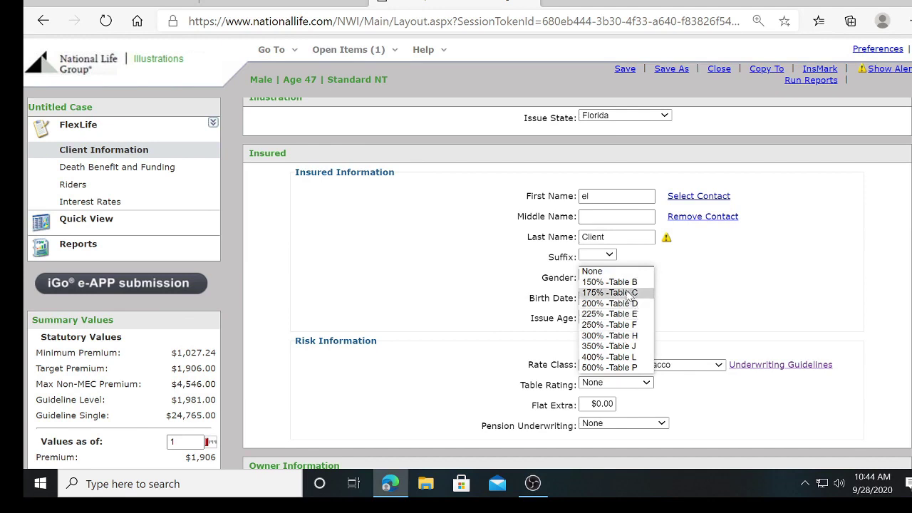
pyautogui.click(760, 407)
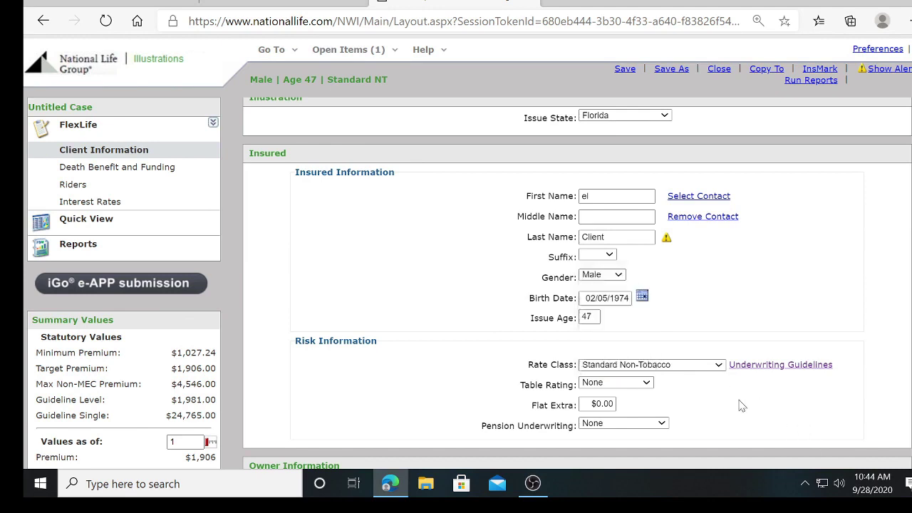
pyautogui.click(719, 365)
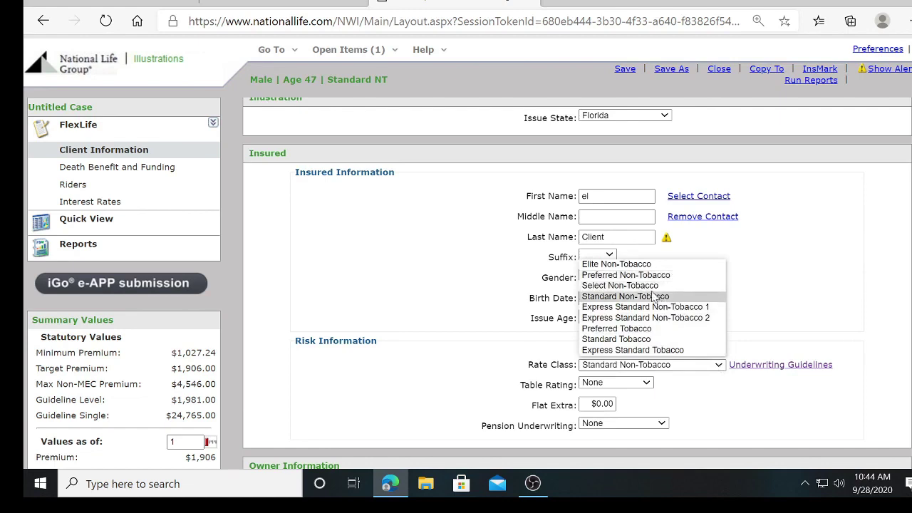
pyautogui.click(626, 275)
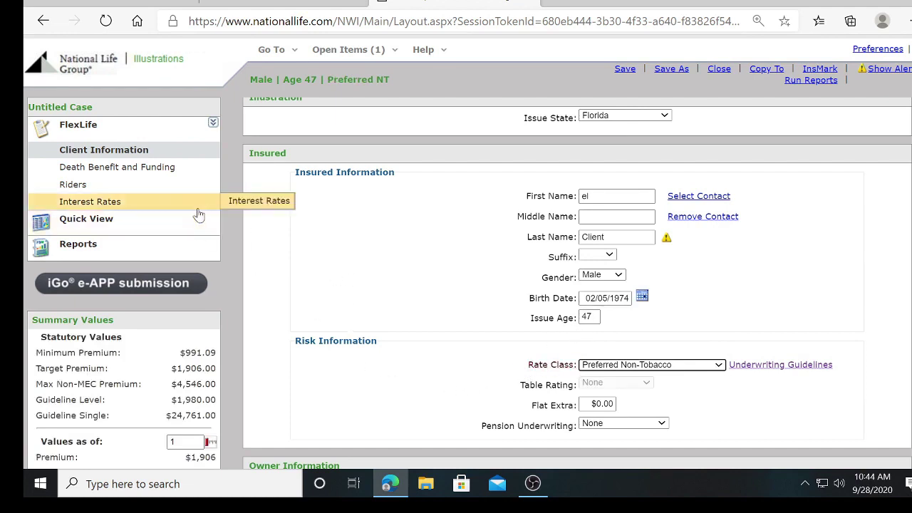
# - Open the Death Benefit and Funding page and look over its death benefit, premium and distribution sections
pyautogui.moveTo(201, 180)
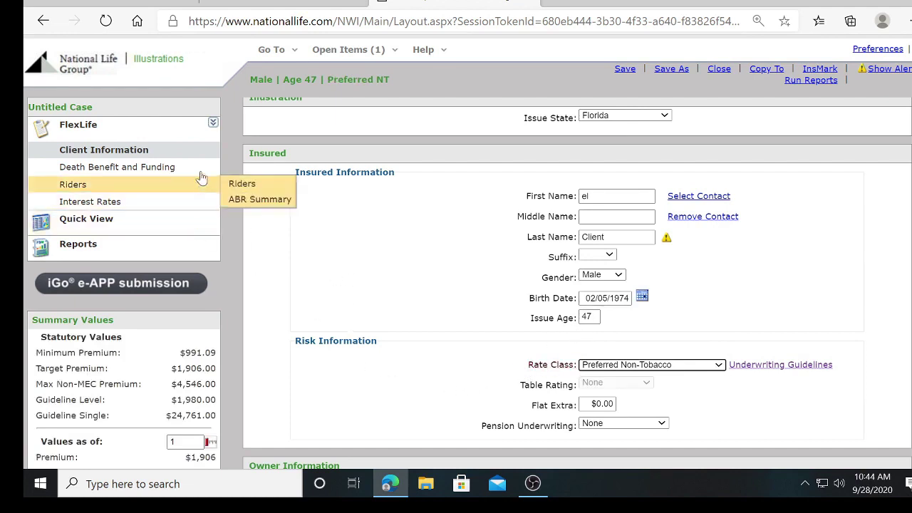
pyautogui.click(118, 174)
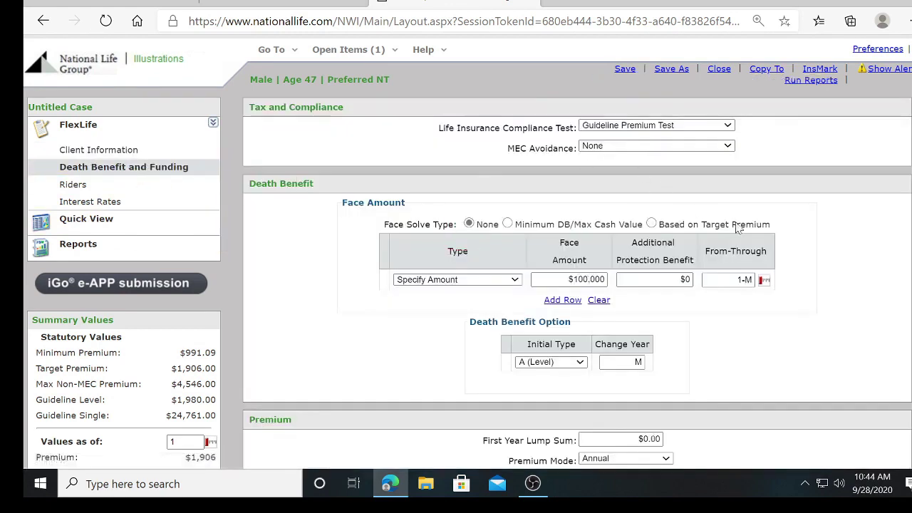
pyautogui.scroll(-2, 773, 234)
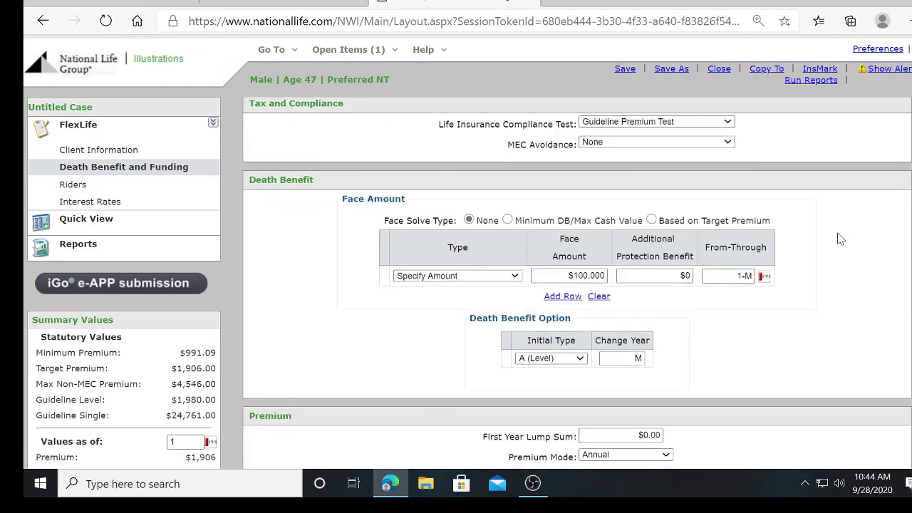
pyautogui.scroll(-5, 772, 229)
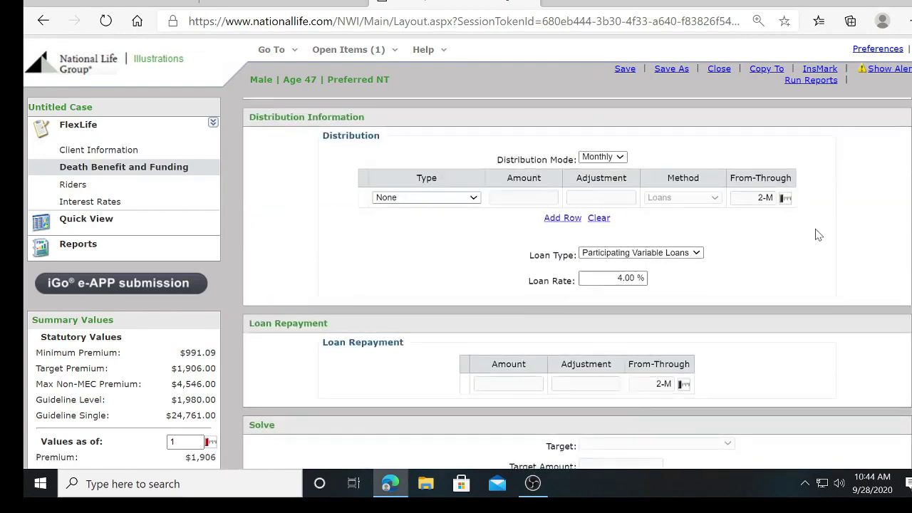
pyautogui.scroll(5, 651, 285)
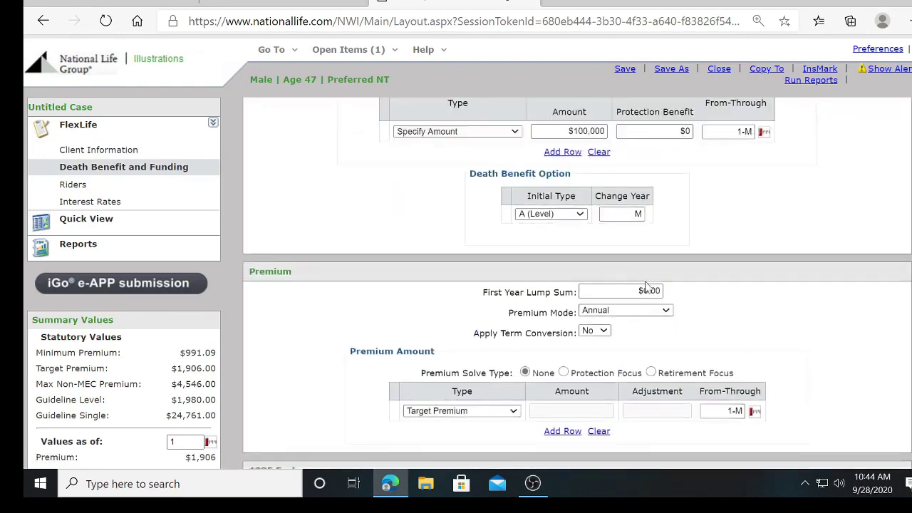
pyautogui.scroll(2, 789, 278)
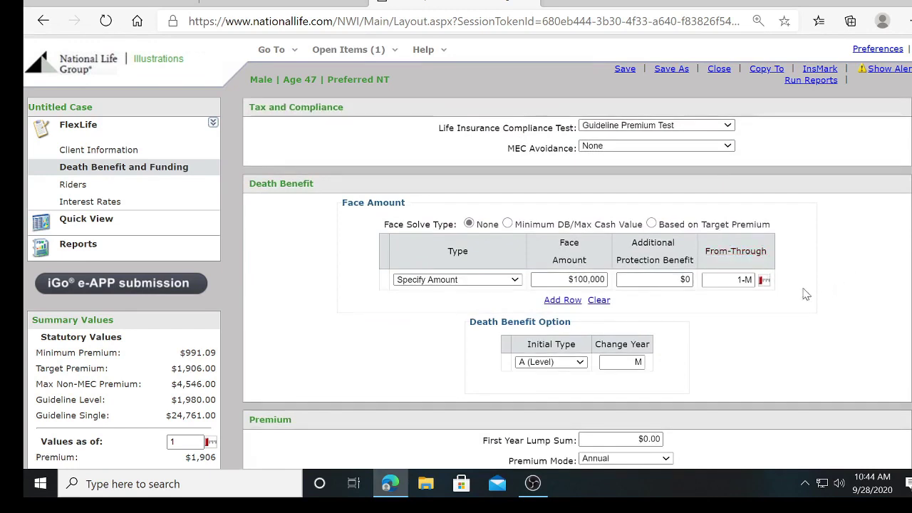
# - Review the face amount type and death benefit option choices, selecting A (Level) as the initial type
pyautogui.click(514, 281)
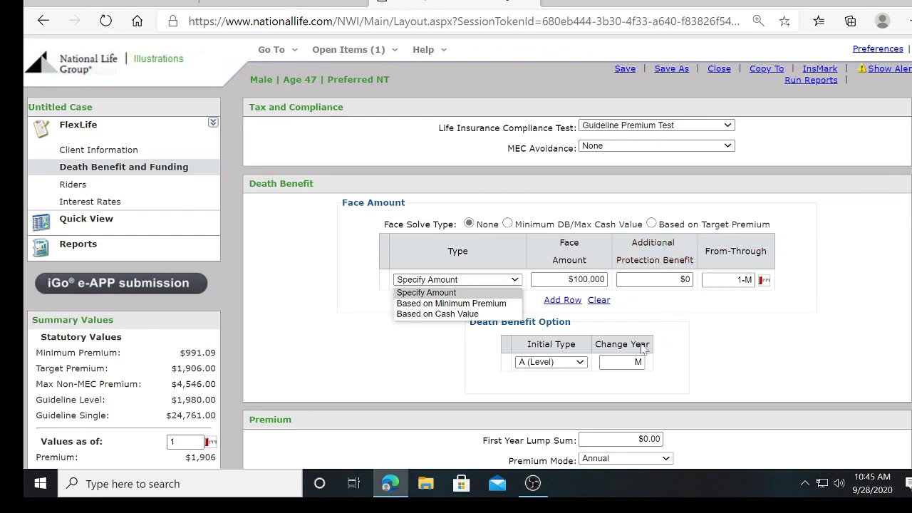
pyautogui.click(764, 364)
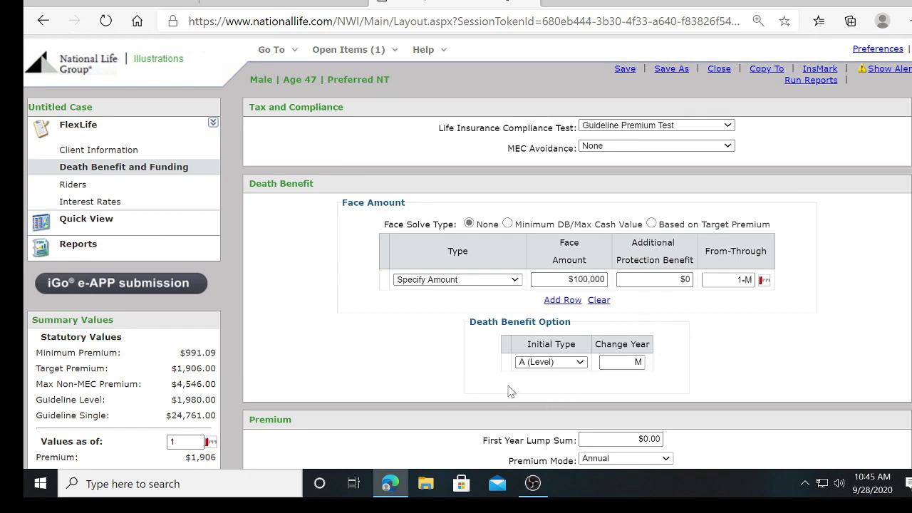
pyautogui.click(581, 364)
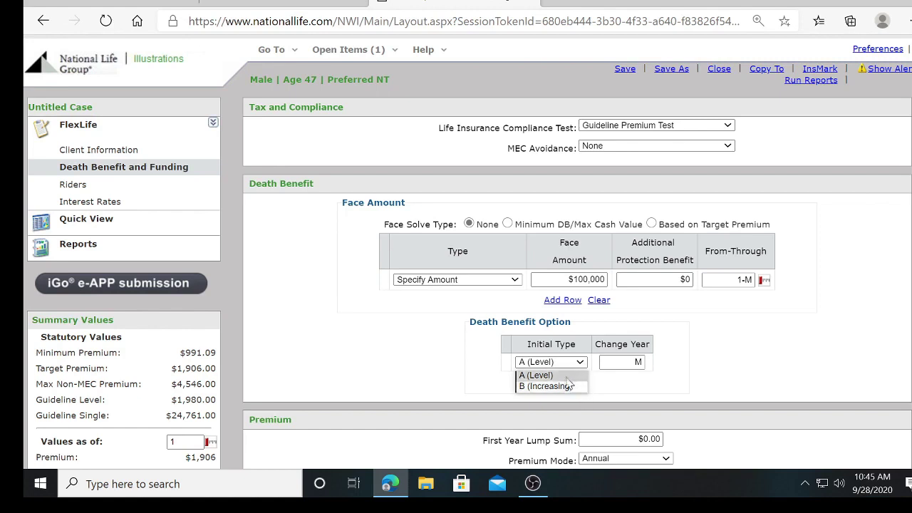
pyautogui.click(571, 375)
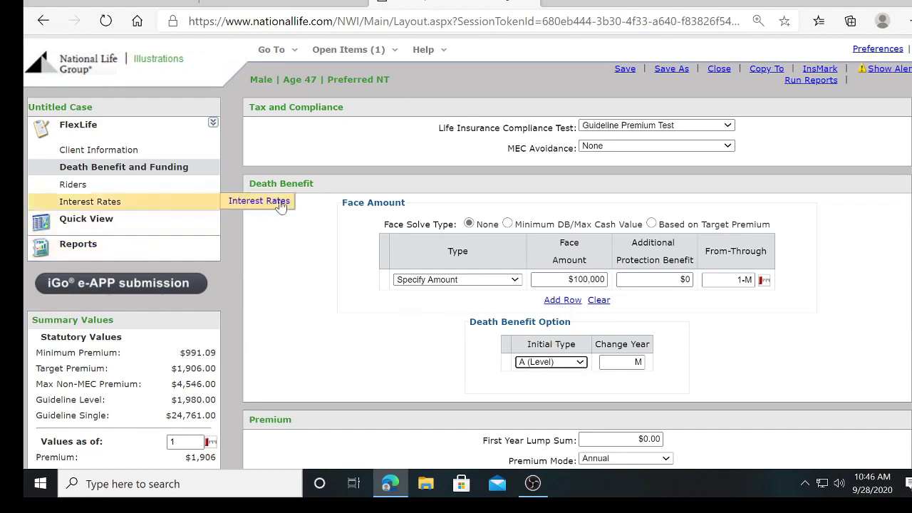
# - Open the illustration's Quick View and examine the yearly premium, accumulated value, surrender value and death benefit figures
pyautogui.click(118, 221)
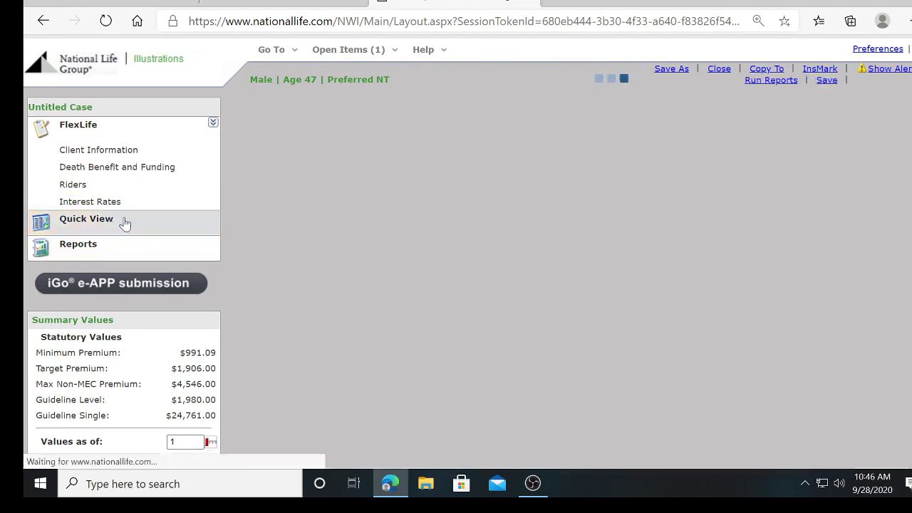
pyautogui.scroll(-1, 677, 222)
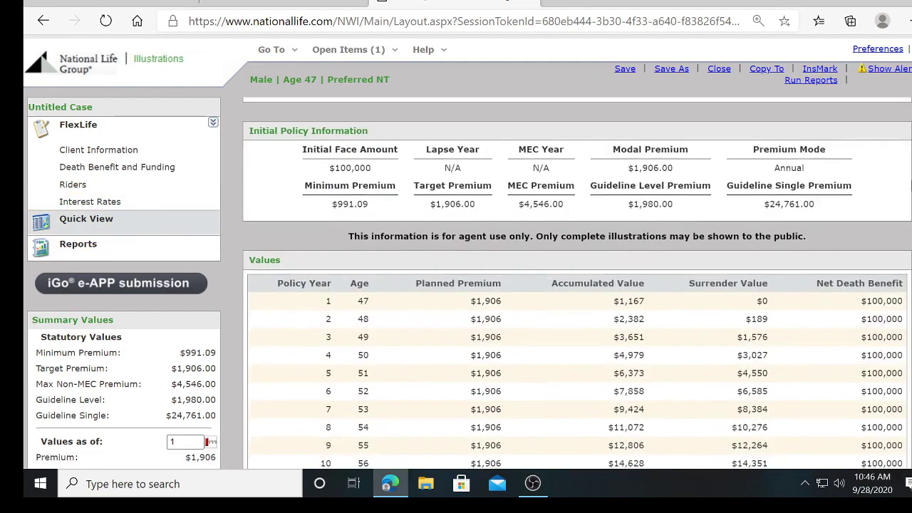
pyautogui.scroll(-8, 884, 317)
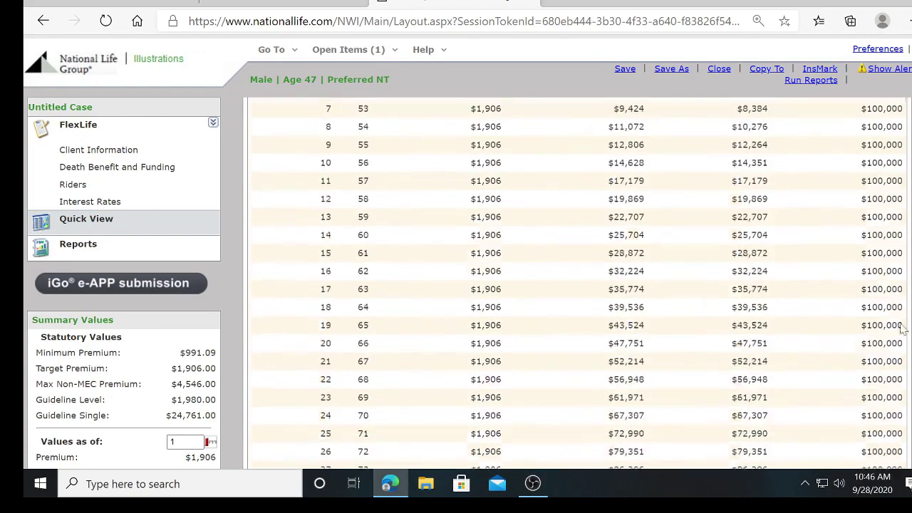
# - Compare the policy summary with the yearly surrender values and net death benefit under the A (Level) option
pyautogui.scroll(3, 884, 317)
pyautogui.scroll(6, 880, 316)
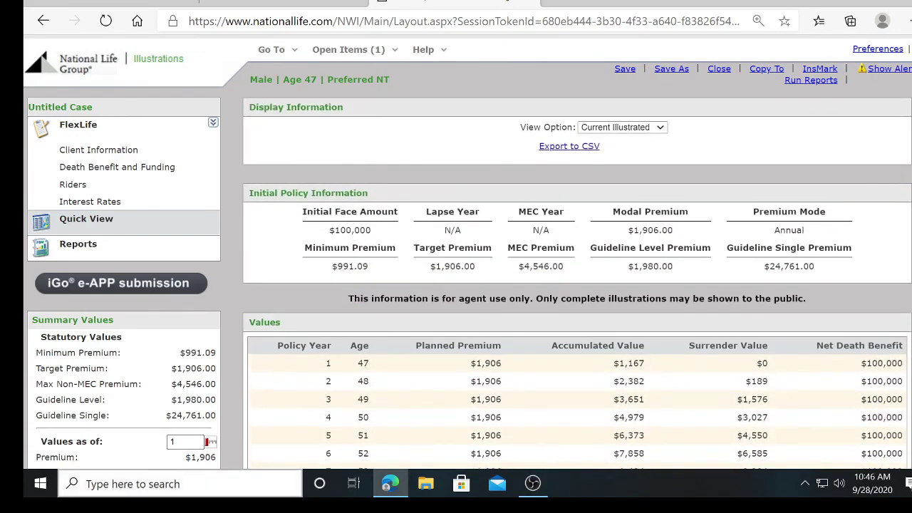
pyautogui.scroll(-1, 735, 349)
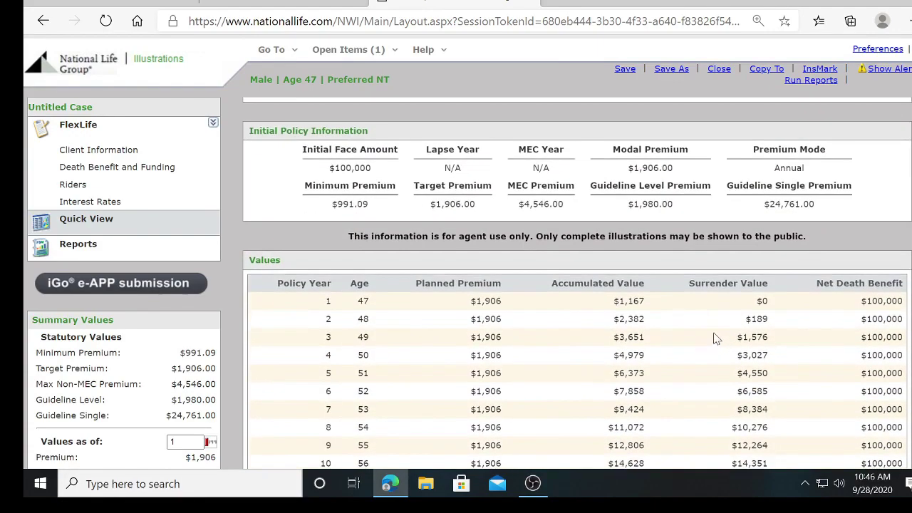
pyautogui.scroll(-5, 686, 298)
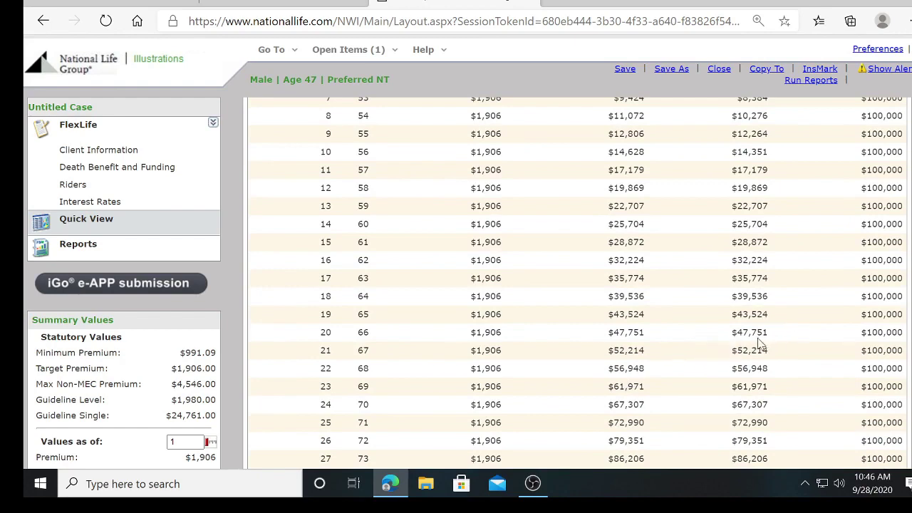
pyautogui.scroll(1, 253, 324)
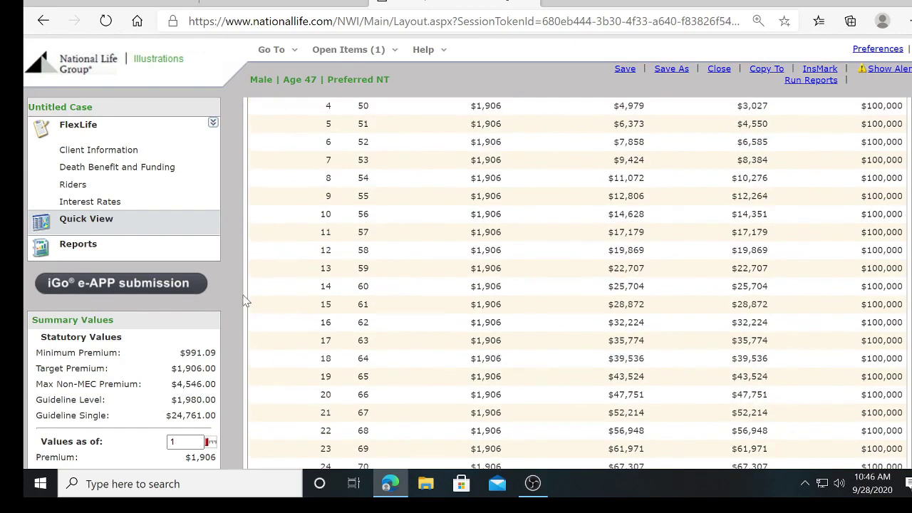
# - Return to Death Benefit and Funding and set the death benefit option's initial type to B (Increasing)
pyautogui.click(129, 170)
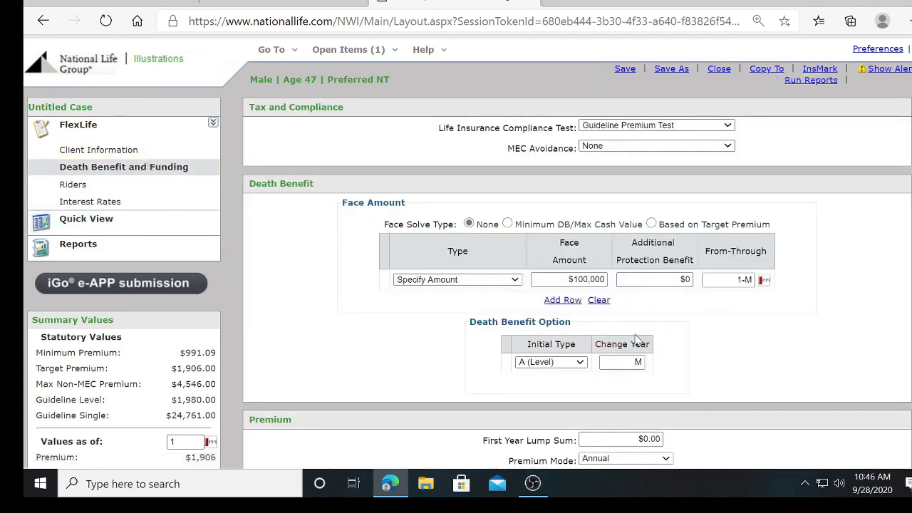
pyautogui.click(581, 362)
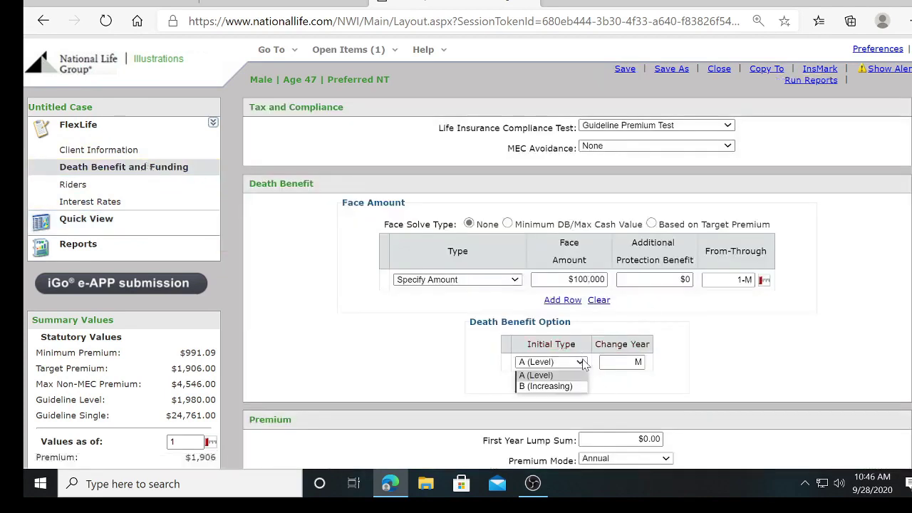
pyautogui.click(546, 387)
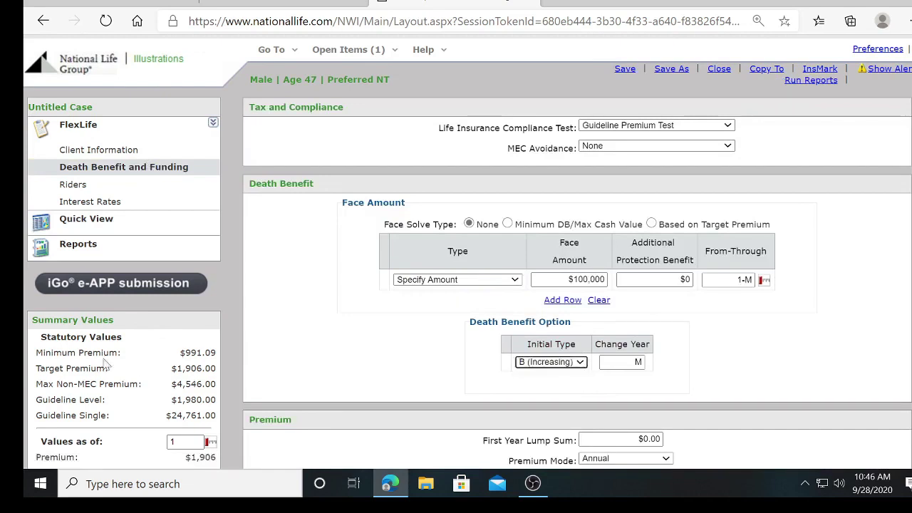
# - Open Quick View and examine how the net death benefit and cash values develop under the increasing option
pyautogui.click(92, 221)
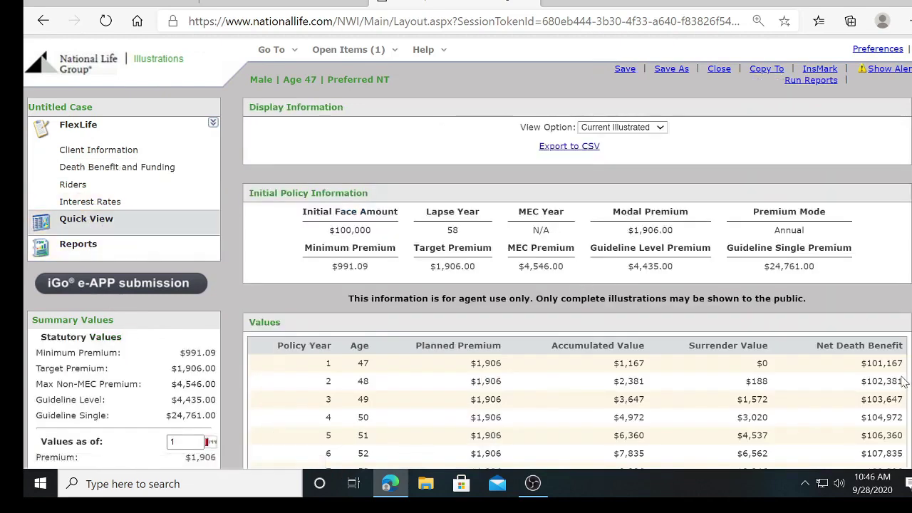
pyautogui.scroll(-1, 899, 371)
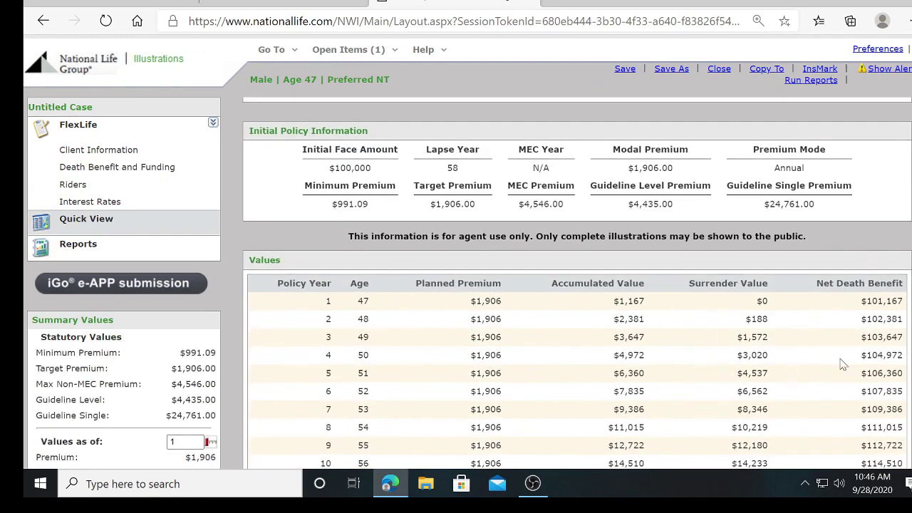
pyautogui.scroll(-2, 853, 340)
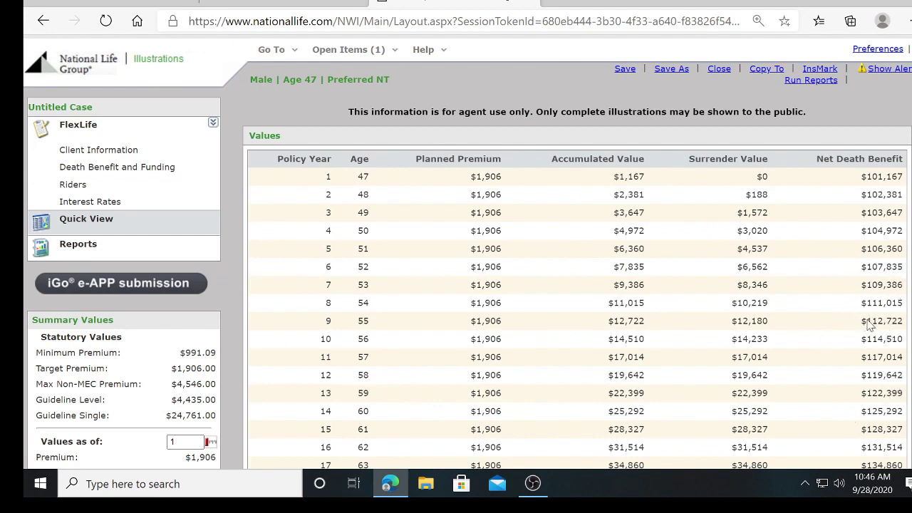
pyautogui.scroll(-3, 539, 343)
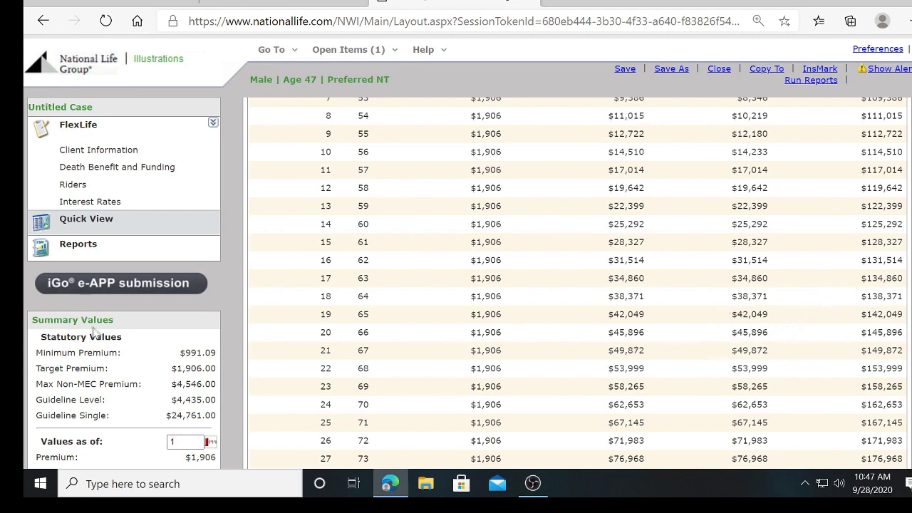
# - Return to Death Benefit and Funding and set the premium mode to Monthly
pyautogui.click(140, 167)
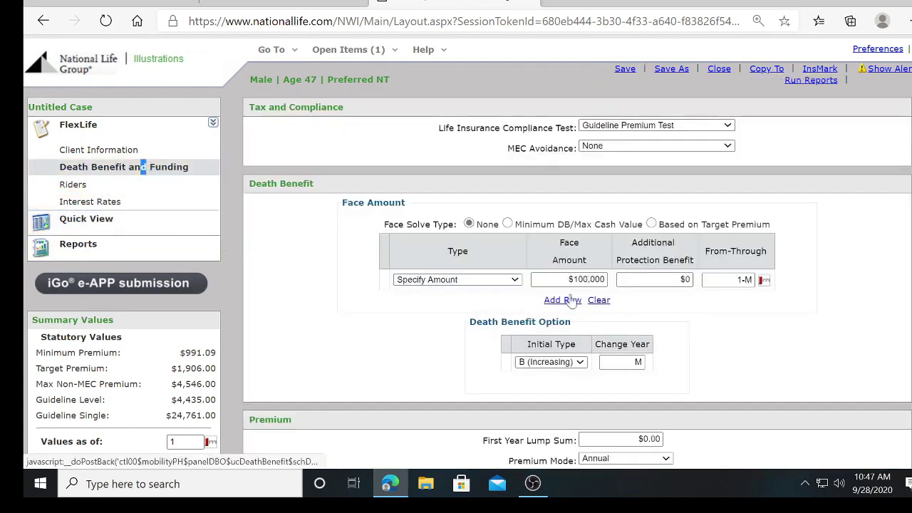
pyautogui.scroll(-2, 803, 342)
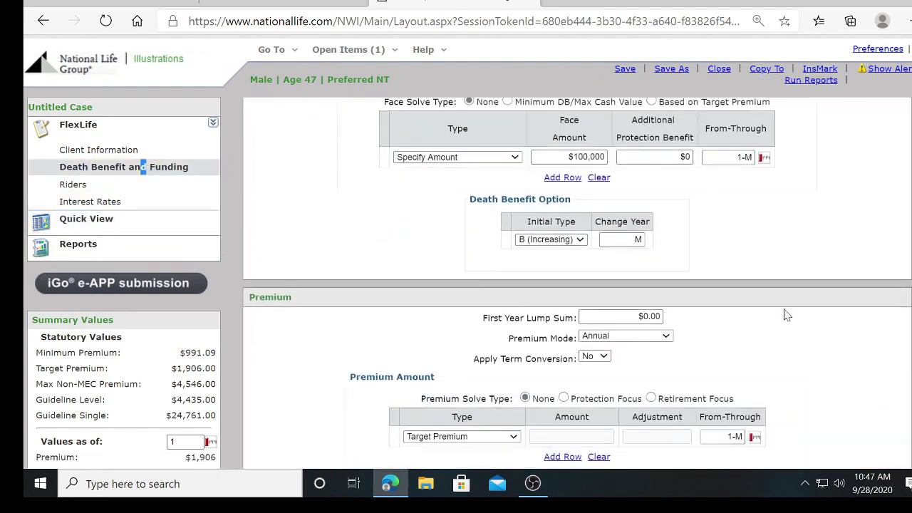
pyautogui.scroll(-1, 756, 246)
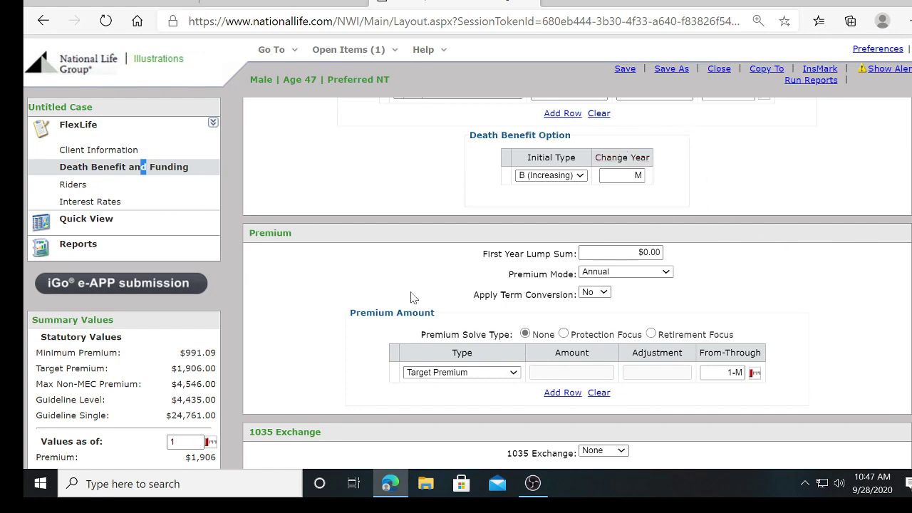
pyautogui.click(666, 276)
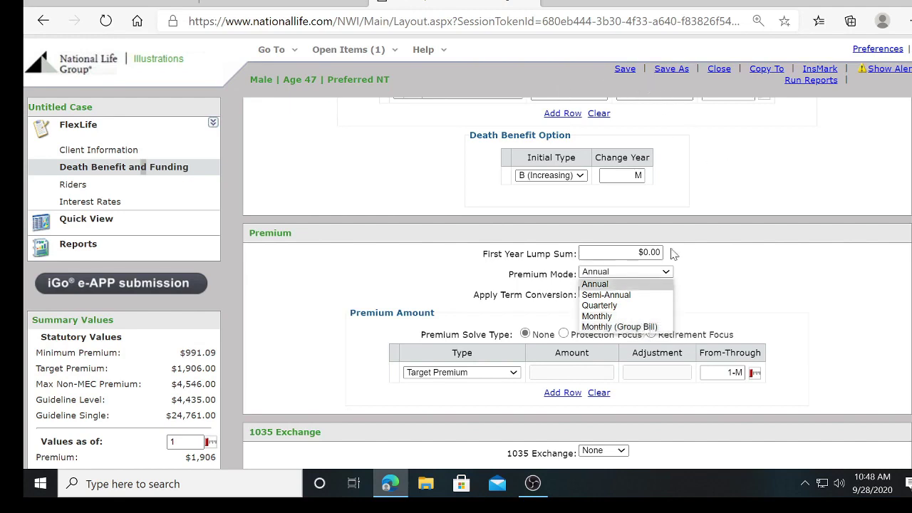
pyautogui.click(606, 316)
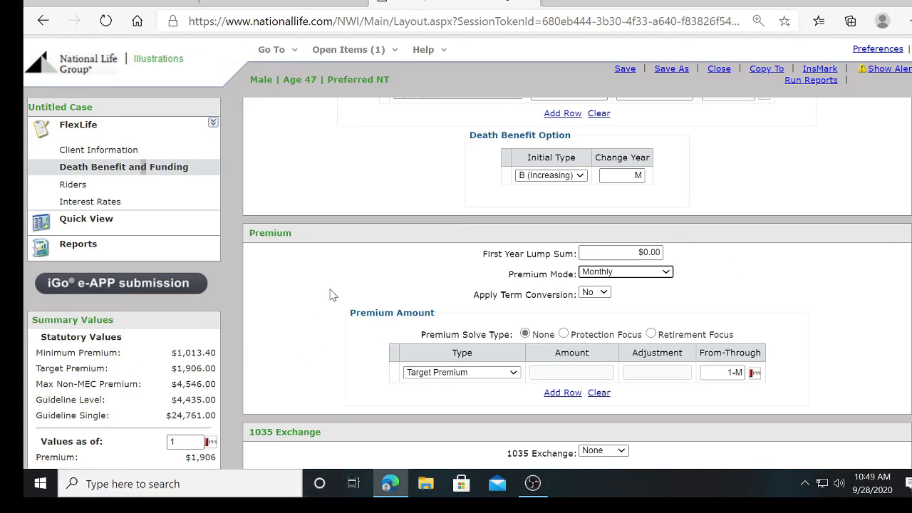
# - Review the available premium amount types and the death benefit settings without changing the selection
pyautogui.scroll(-1, 330, 294)
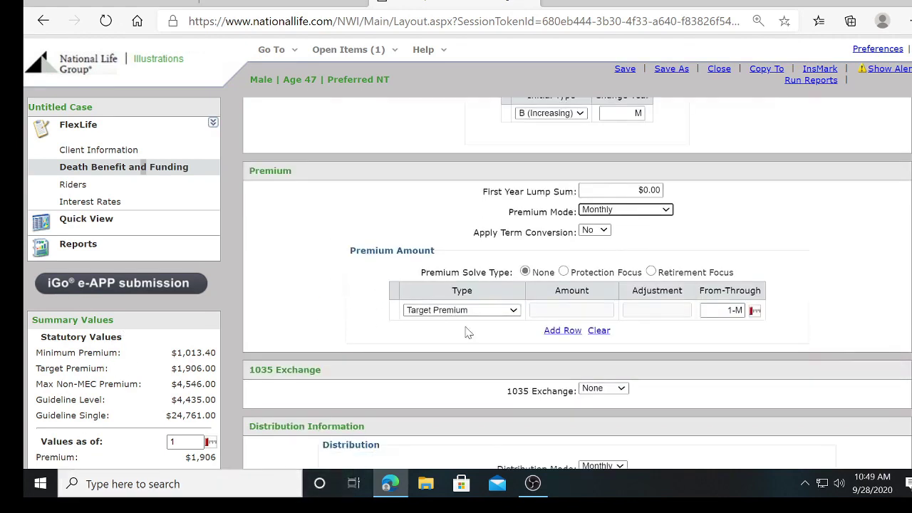
pyautogui.click(514, 312)
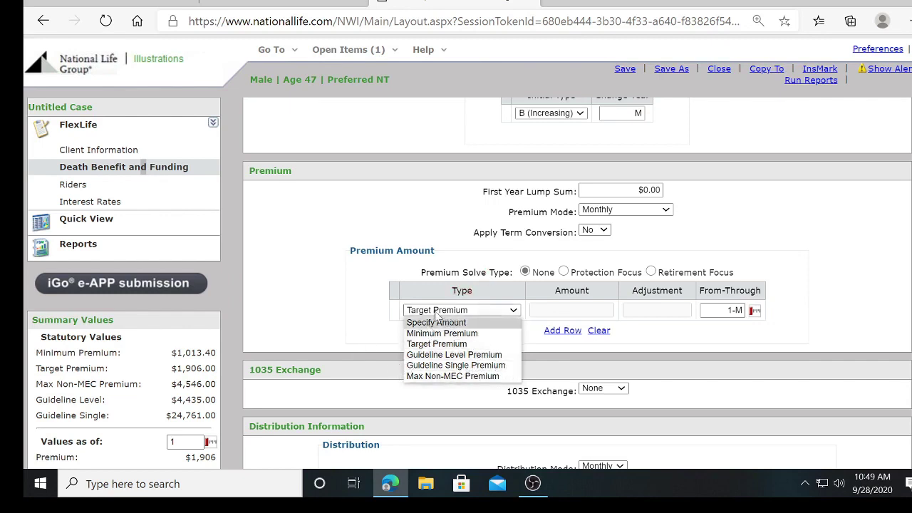
pyautogui.click(318, 292)
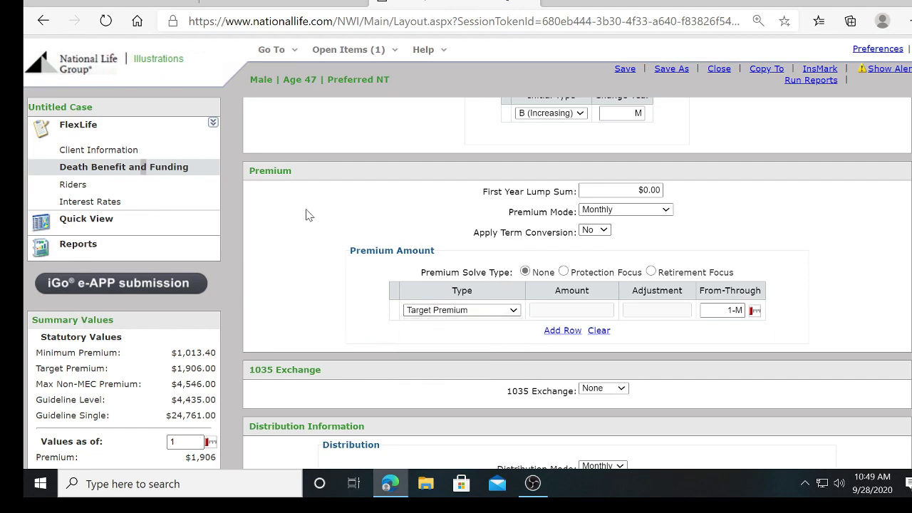
pyautogui.scroll(1, 702, 257)
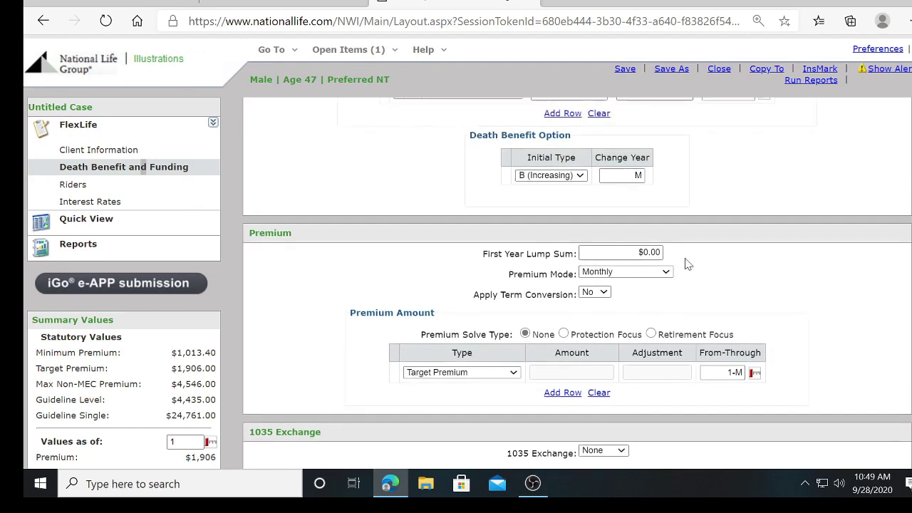
pyautogui.scroll(1, 687, 264)
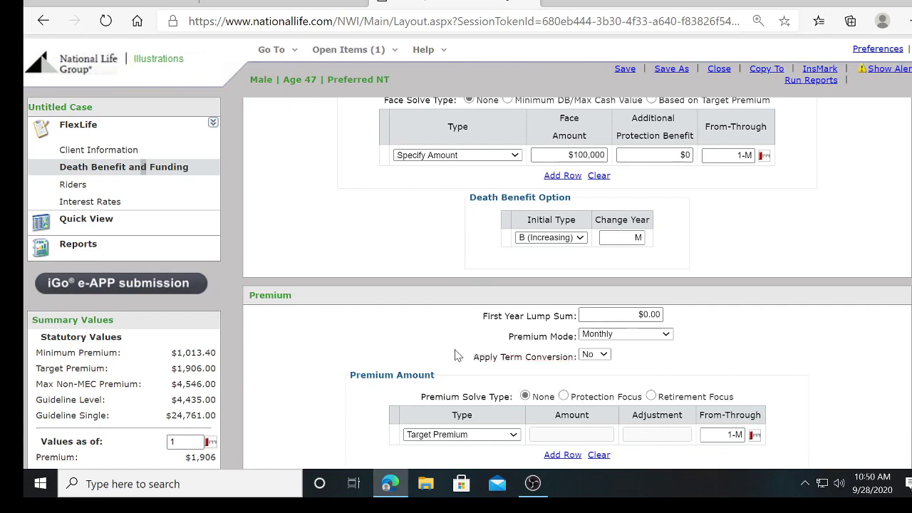
# - Set the premium amount type to Minimum Premium
pyautogui.scroll(-1, 437, 337)
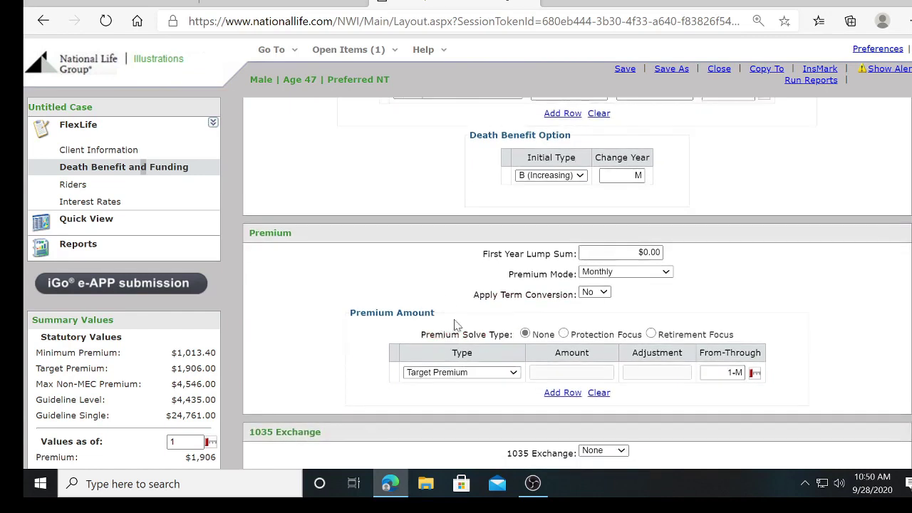
pyautogui.click(514, 374)
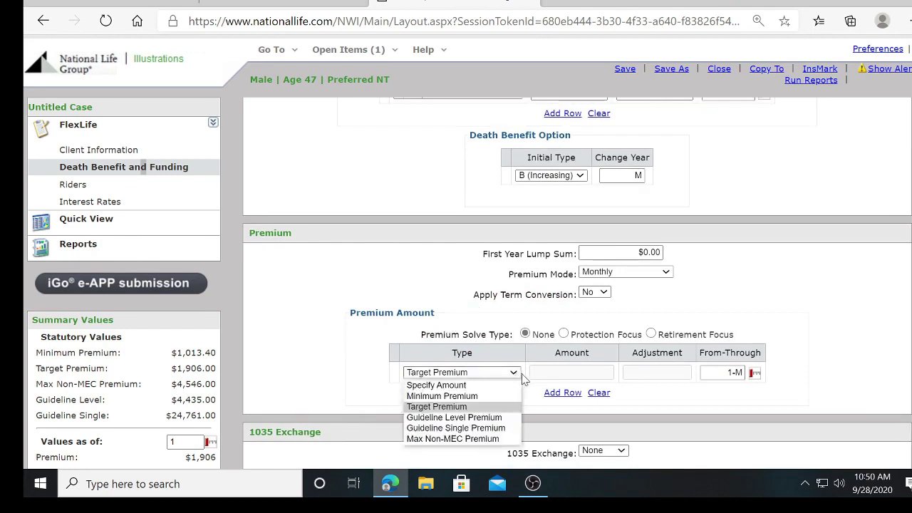
pyautogui.click(487, 397)
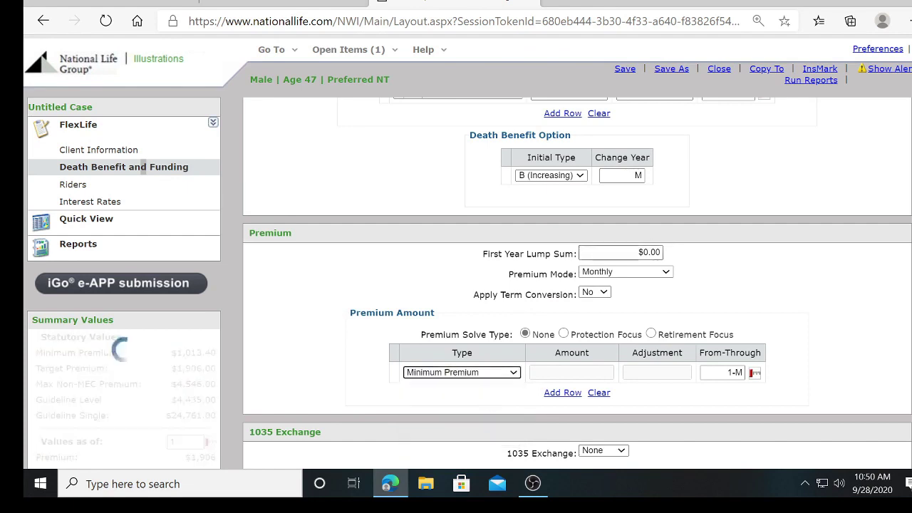
# - Open Quick View and examine the modal premium, lapse year and yearly policy values under minimum premium funding
pyautogui.click(110, 224)
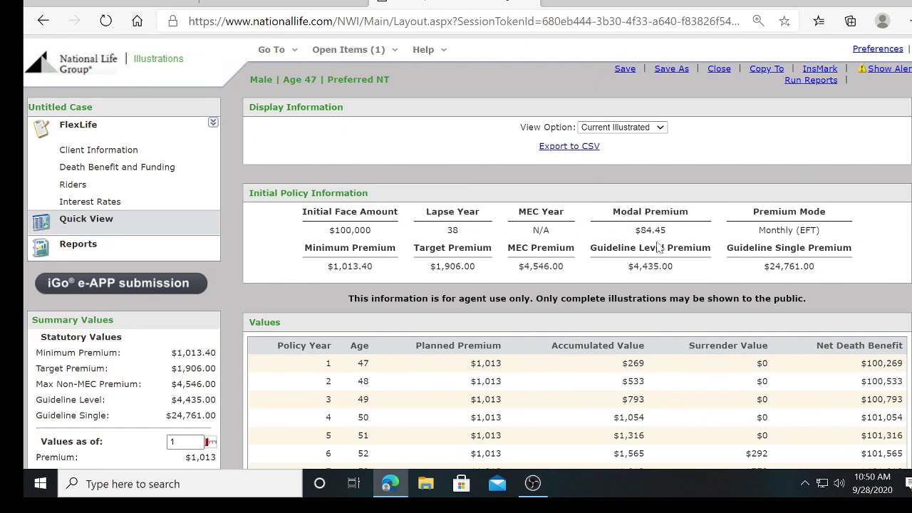
pyautogui.scroll(-3, 499, 299)
pyautogui.scroll(-5, 545, 284)
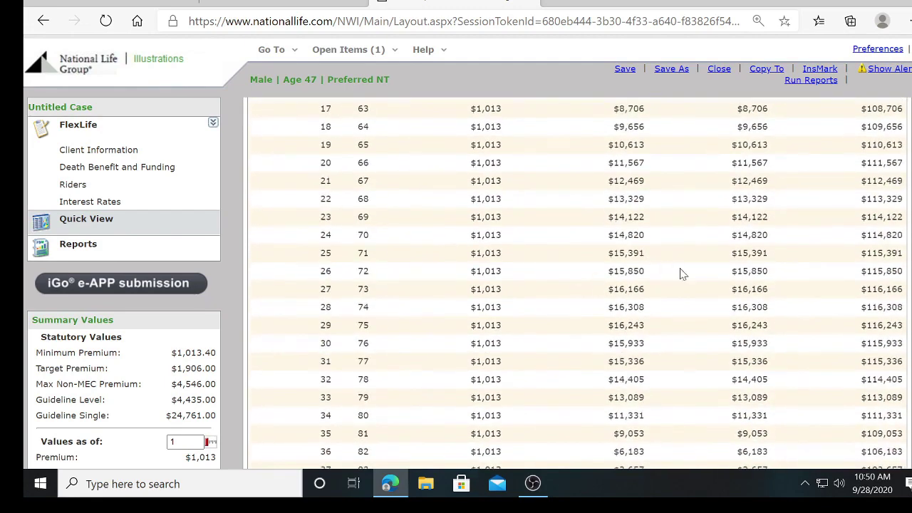
pyautogui.hotkey('ctrl', '-')
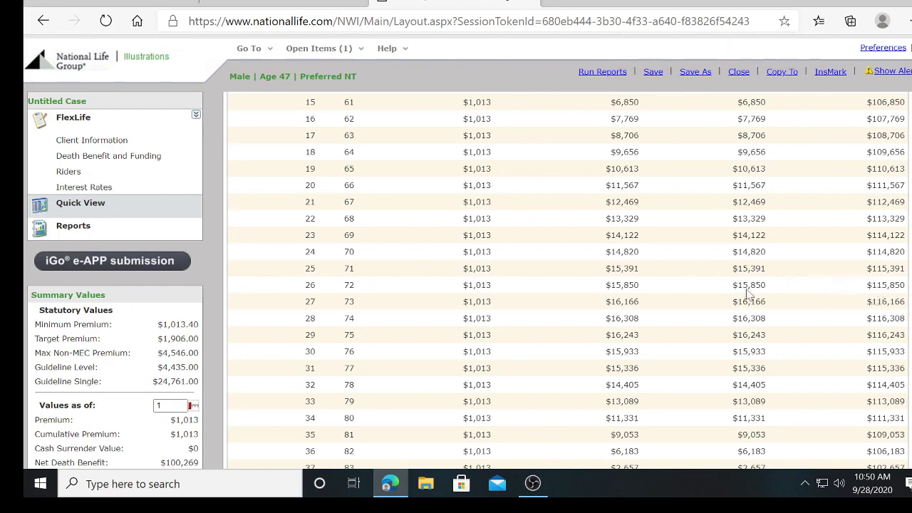
pyautogui.scroll(-1, 671, 281)
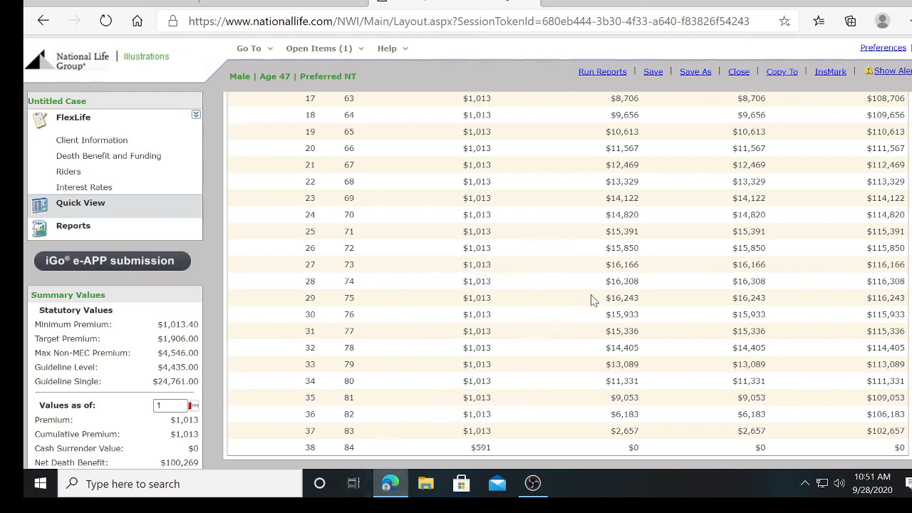
pyautogui.scroll(5, 570, 324)
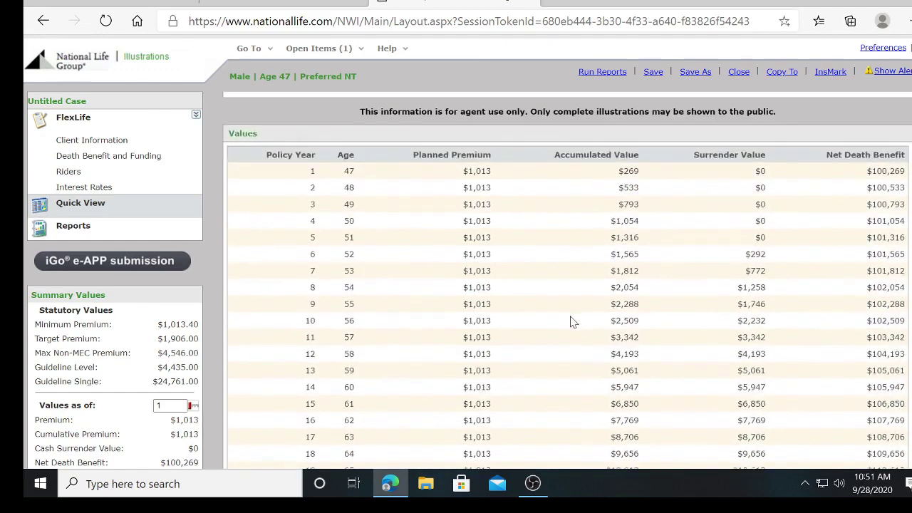
pyautogui.scroll(3, 570, 326)
pyautogui.scroll(-3, 506, 397)
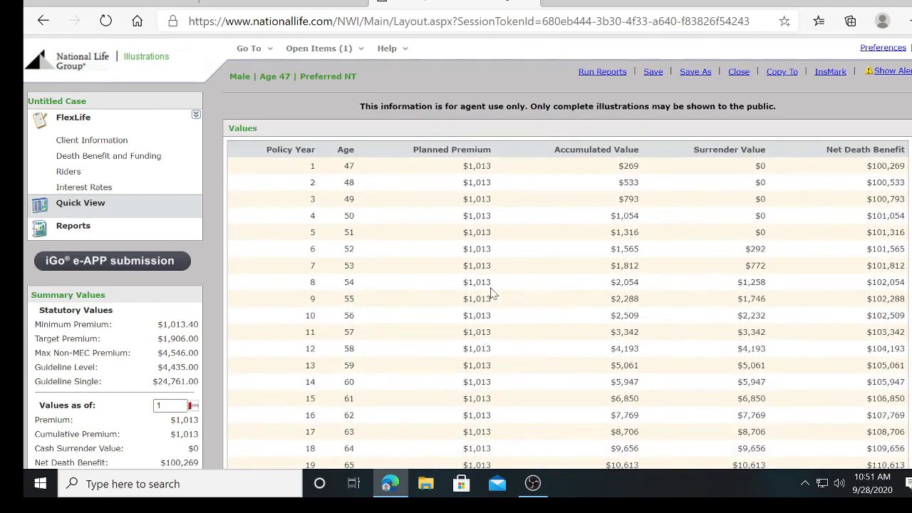
pyautogui.scroll(2, 436, 223)
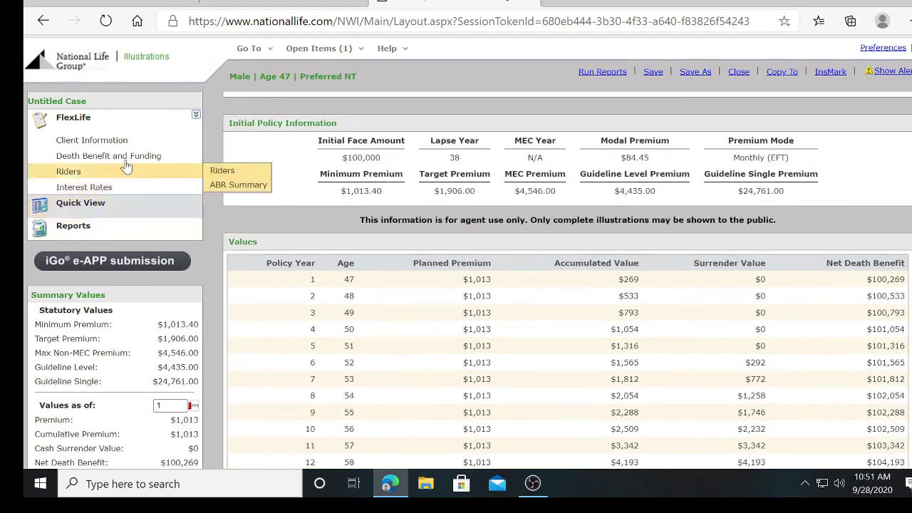
# - Return to Death Benefit and Funding and set the premium amount type to Target Premium
pyautogui.moveTo(156, 147)
pyautogui.moveTo(158, 157); pyautogui.dragTo(169, 156)
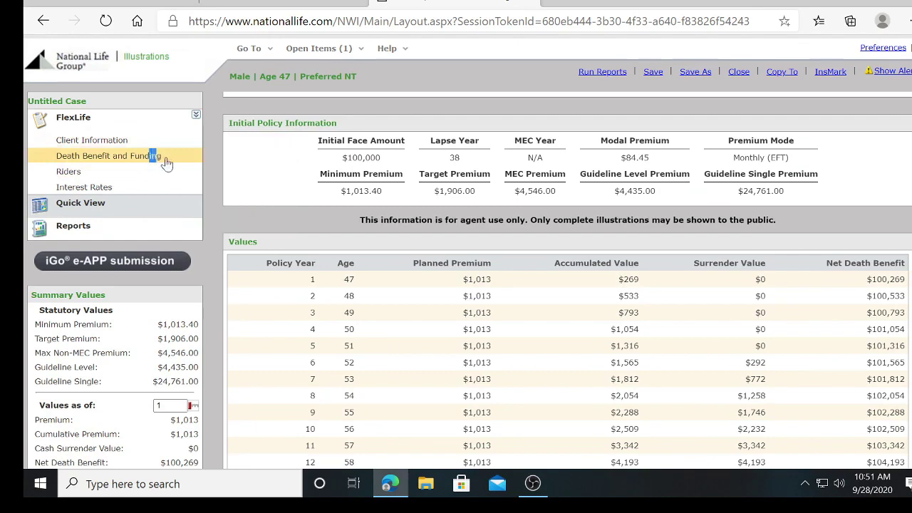
pyautogui.scroll(-3, 619, 326)
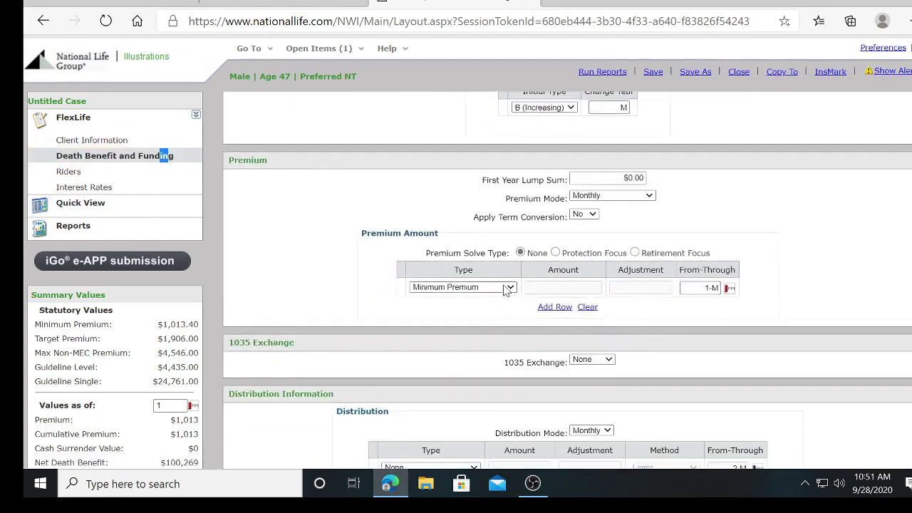
pyautogui.click(509, 288)
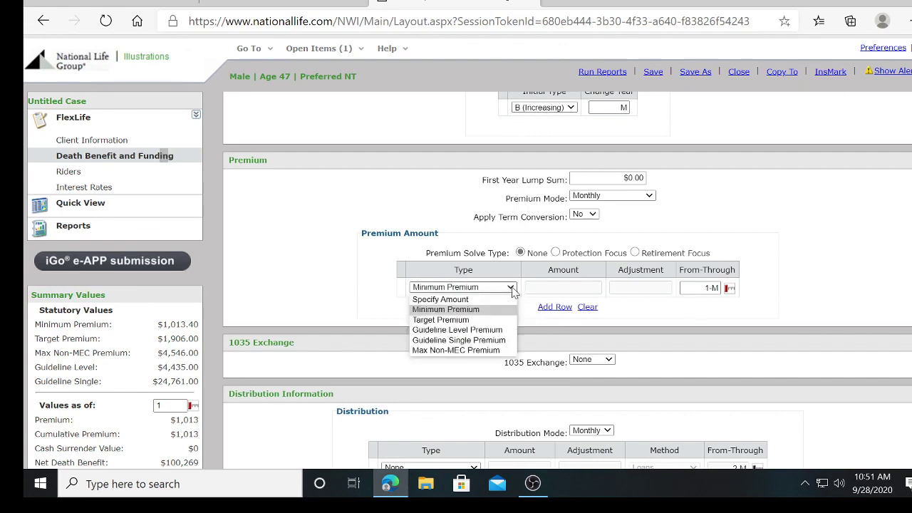
pyautogui.click(490, 321)
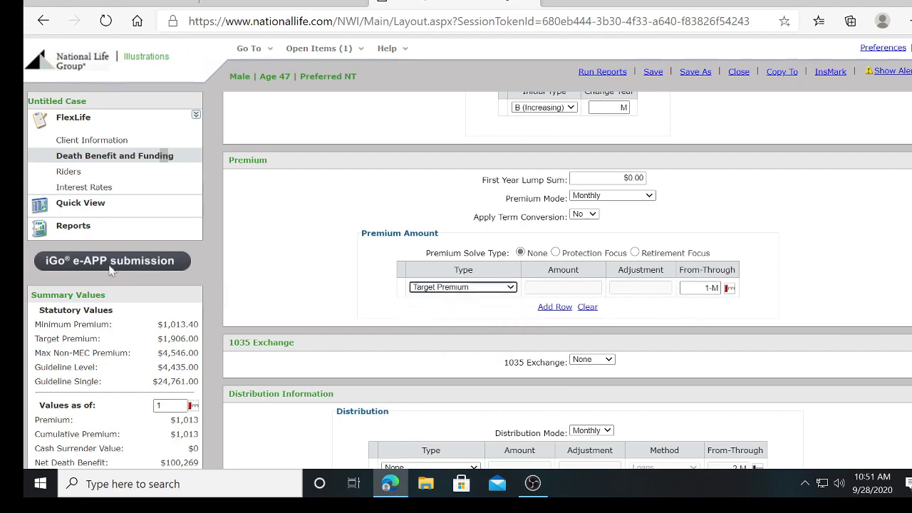
# - Open Quick View and examine the initial policy information and yearly values under target premium funding
pyautogui.click(95, 204)
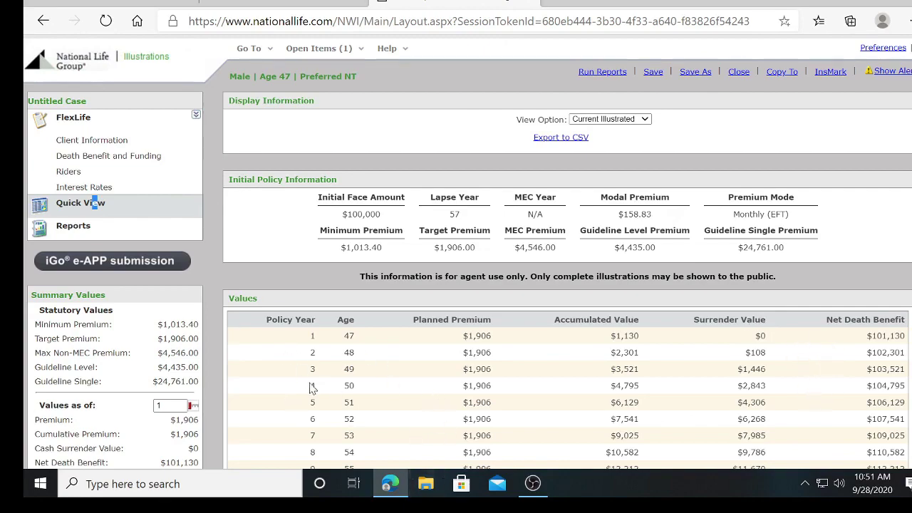
pyautogui.scroll(-7, 563, 350)
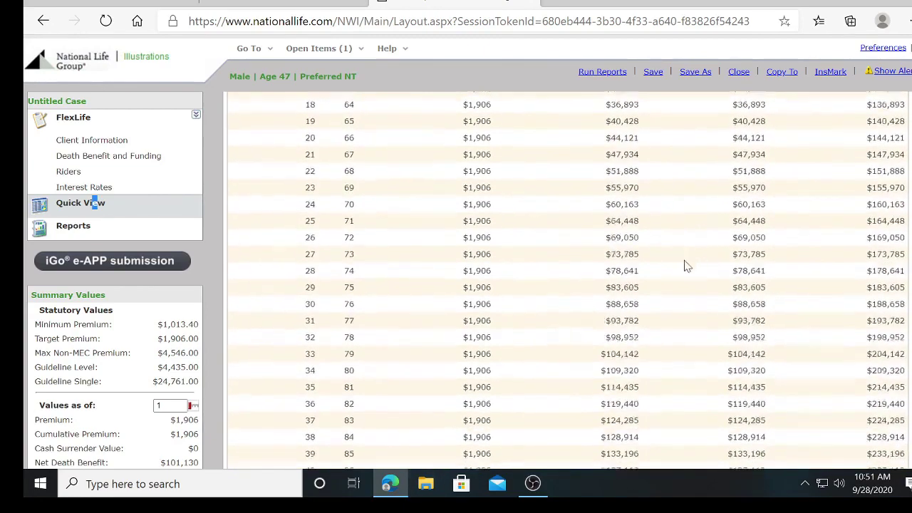
pyautogui.scroll(-4, 686, 264)
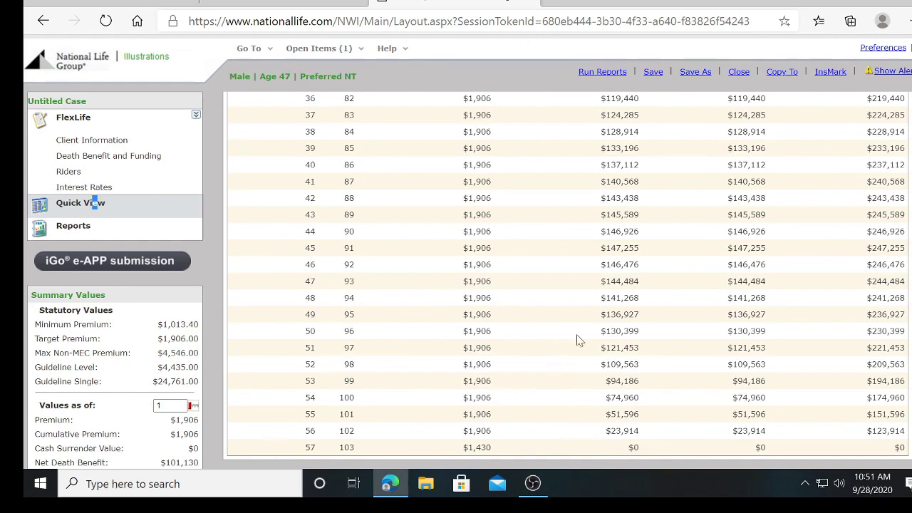
pyautogui.scroll(10, 645, 342)
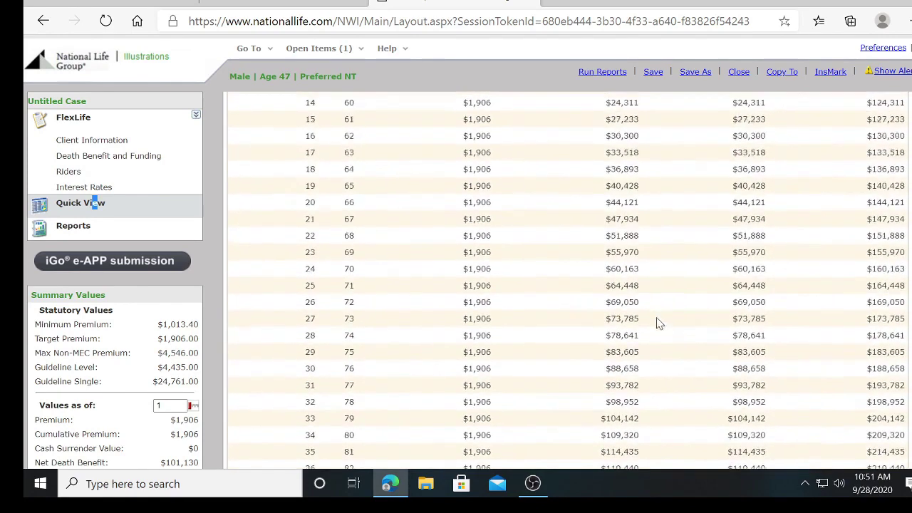
pyautogui.scroll(3, 660, 323)
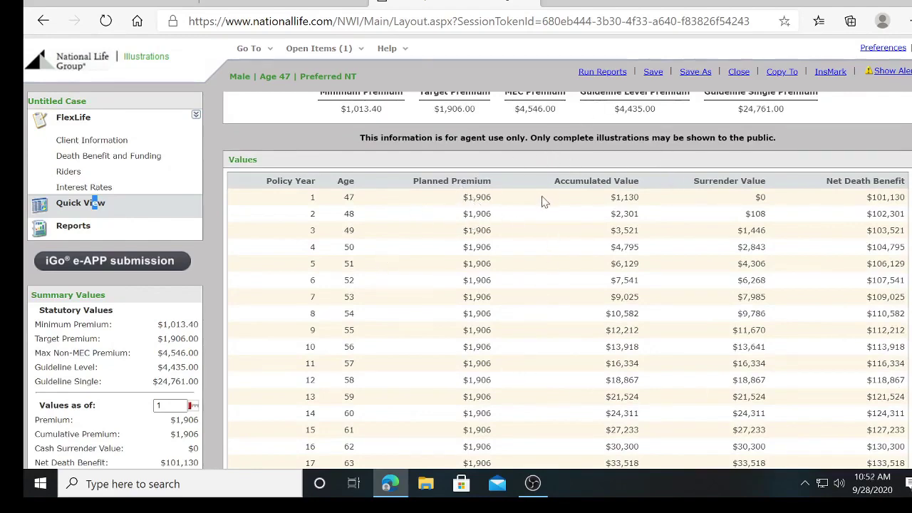
pyautogui.scroll(2, 546, 196)
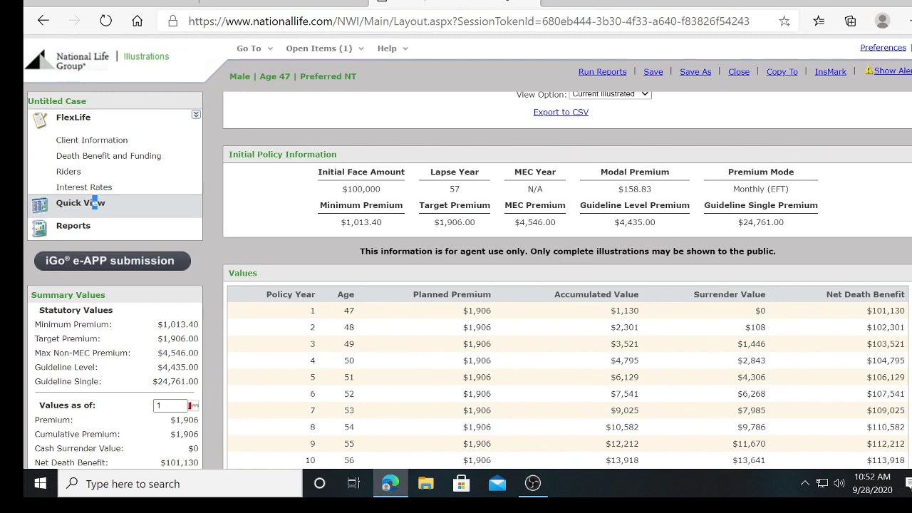
pyautogui.click(132, 208)
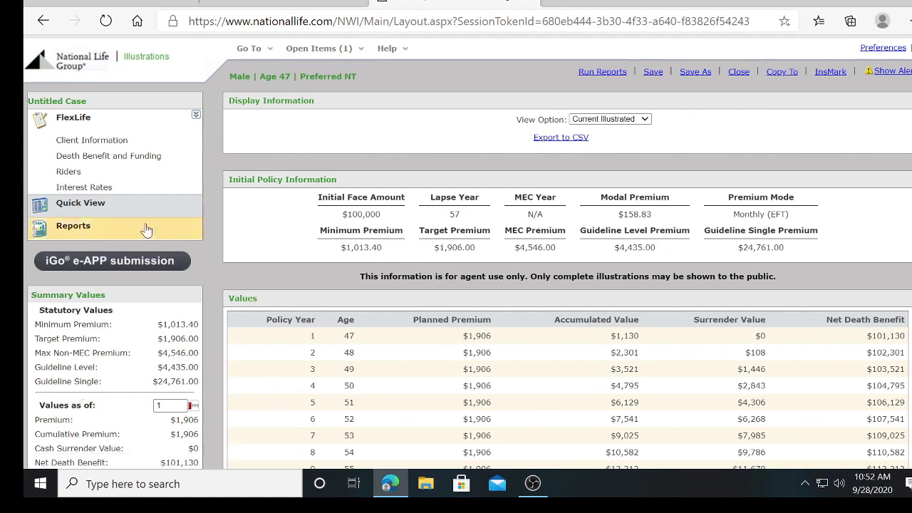
# - Return to Death Benefit and Funding and set the premium amount type to Max Non-MEC Premium
pyautogui.moveTo(100, 164)
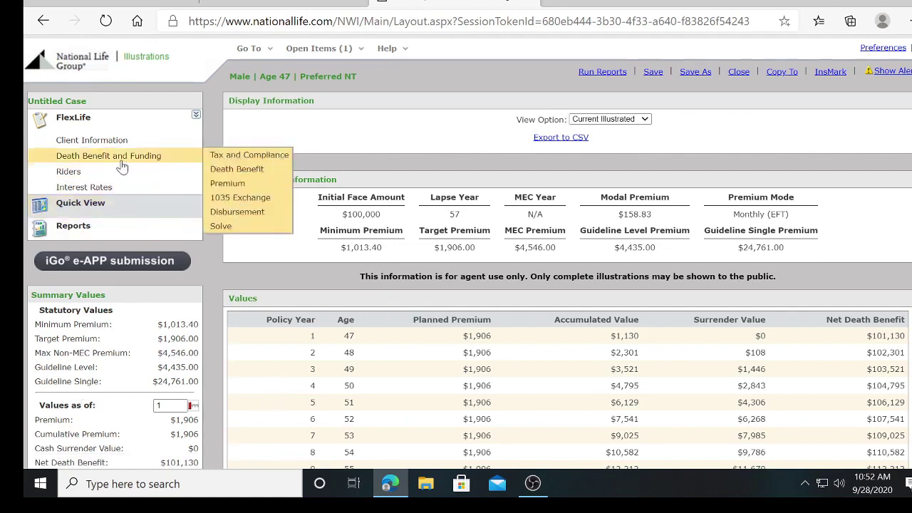
pyautogui.click(131, 156)
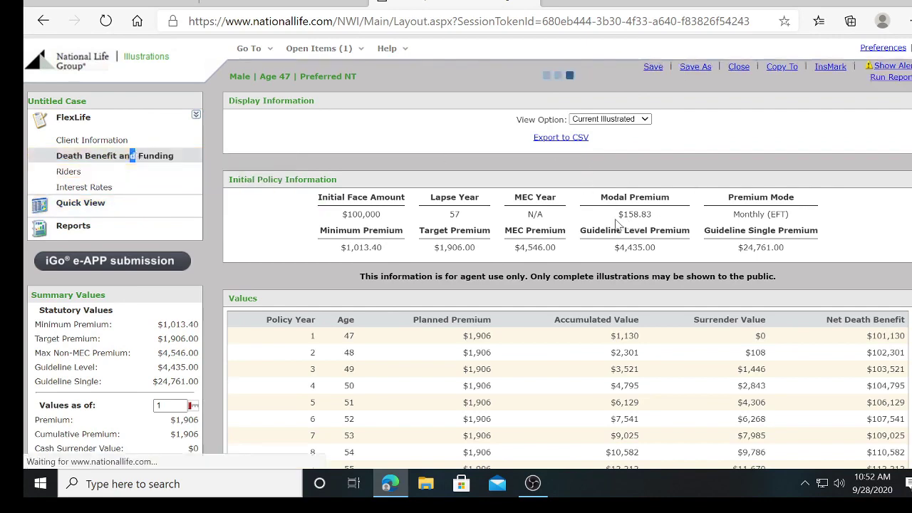
pyautogui.scroll(-2, 506, 271)
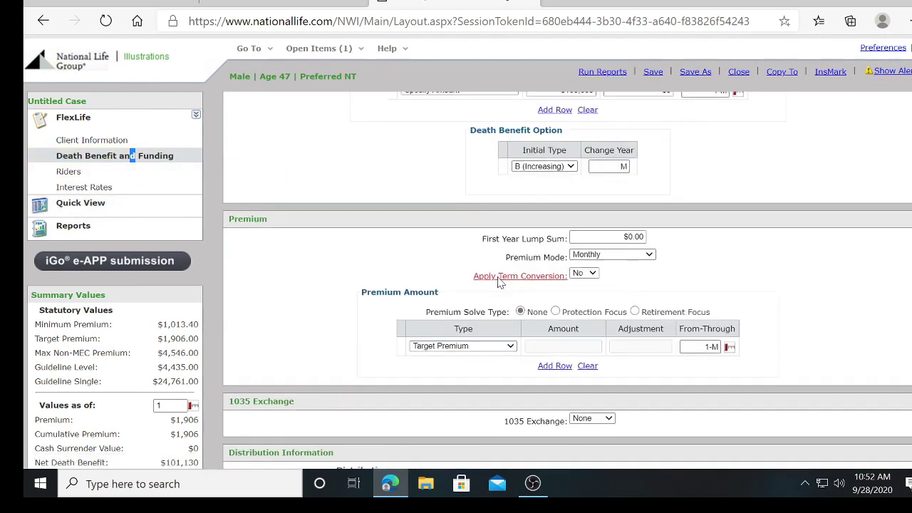
pyautogui.click(511, 344)
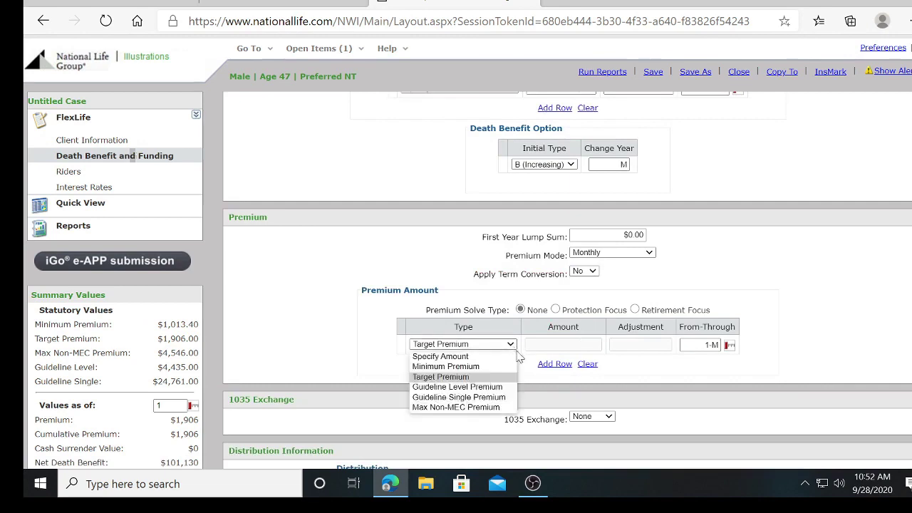
pyautogui.click(499, 408)
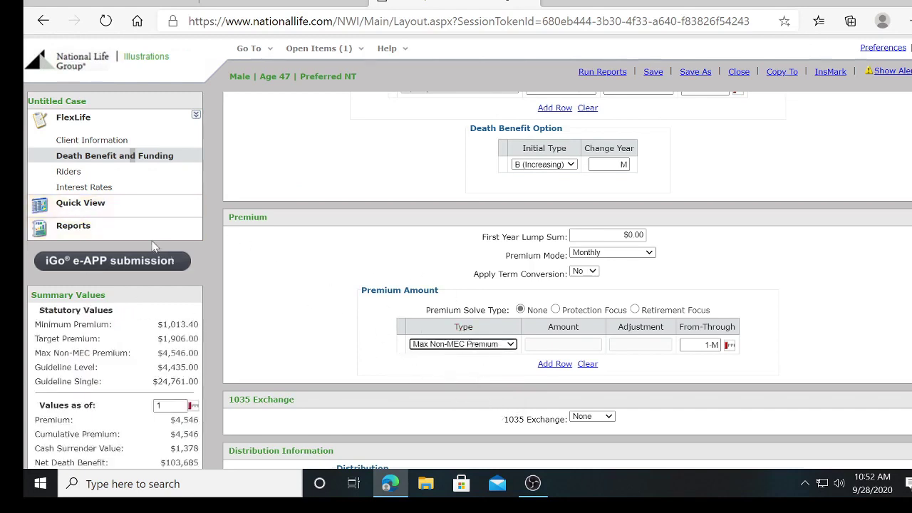
# - Open Quick View and examine the modal premium, lapse year and yearly values under Max Non-MEC funding with the increasing death benefit
pyautogui.click(114, 210)
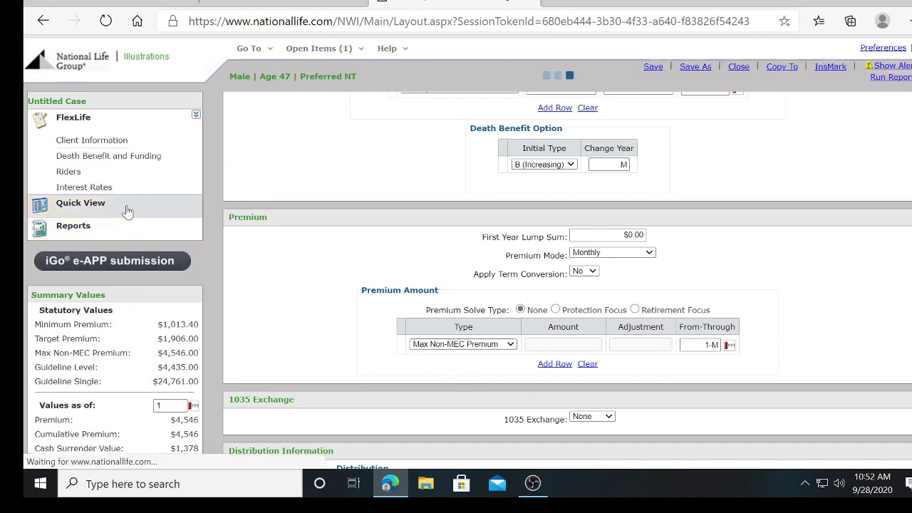
pyautogui.scroll(-3, 707, 335)
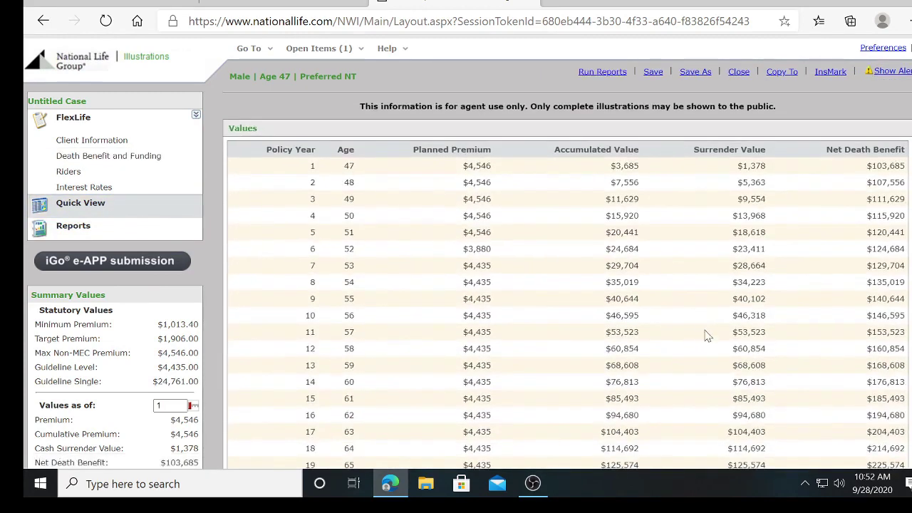
pyautogui.scroll(-5, 707, 335)
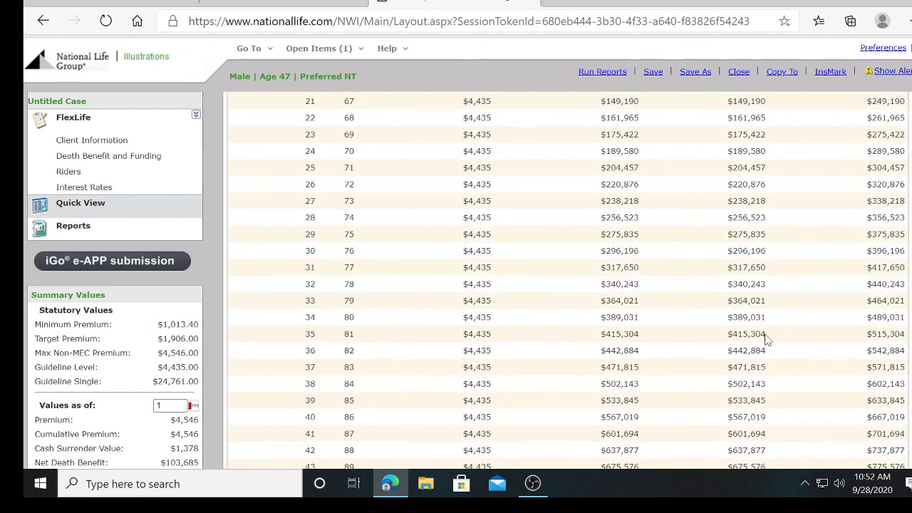
pyautogui.scroll(-2, 767, 340)
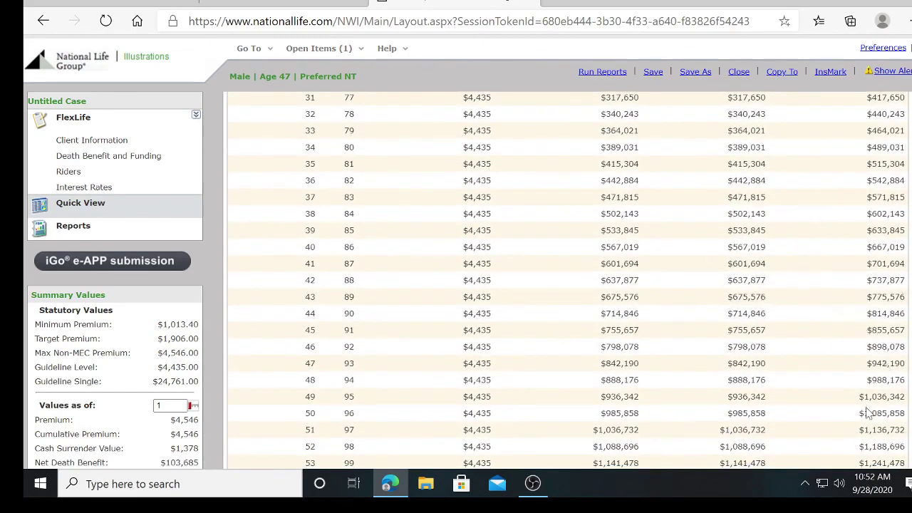
pyautogui.scroll(-2, 866, 412)
pyautogui.scroll(-3, 821, 412)
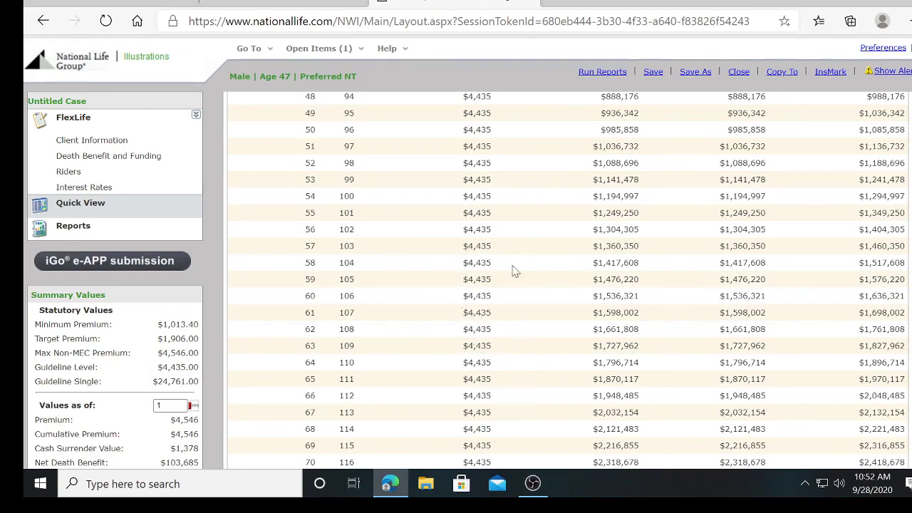
pyautogui.scroll(15, 515, 271)
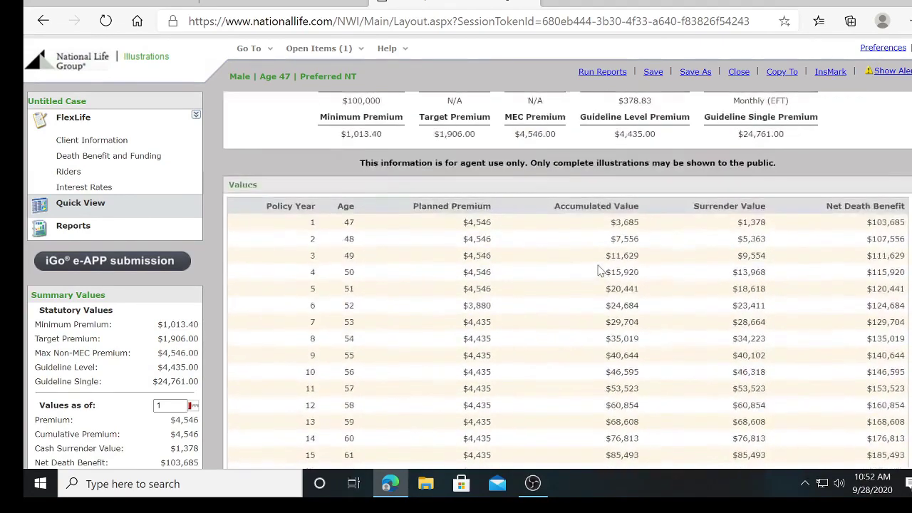
pyautogui.scroll(2, 599, 271)
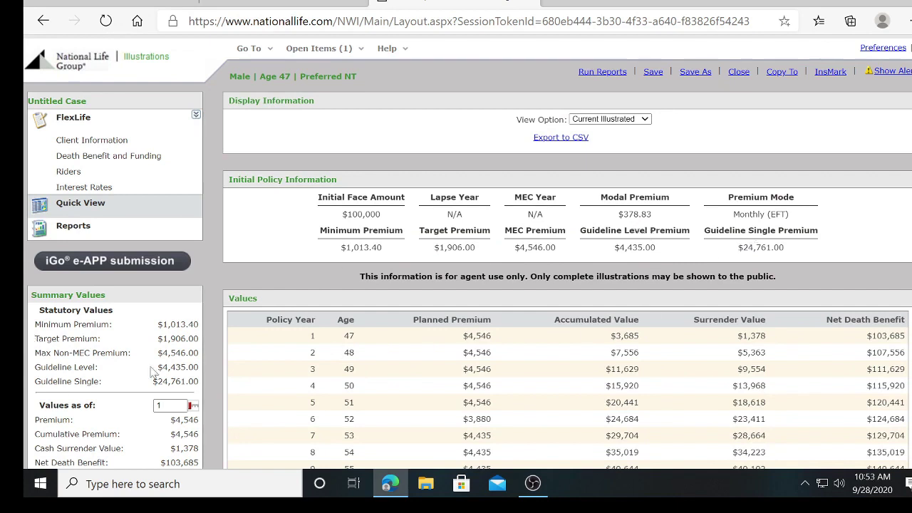
# - Return to Death Benefit and Funding and set the initial death benefit option to A (Level)
pyautogui.click(135, 156)
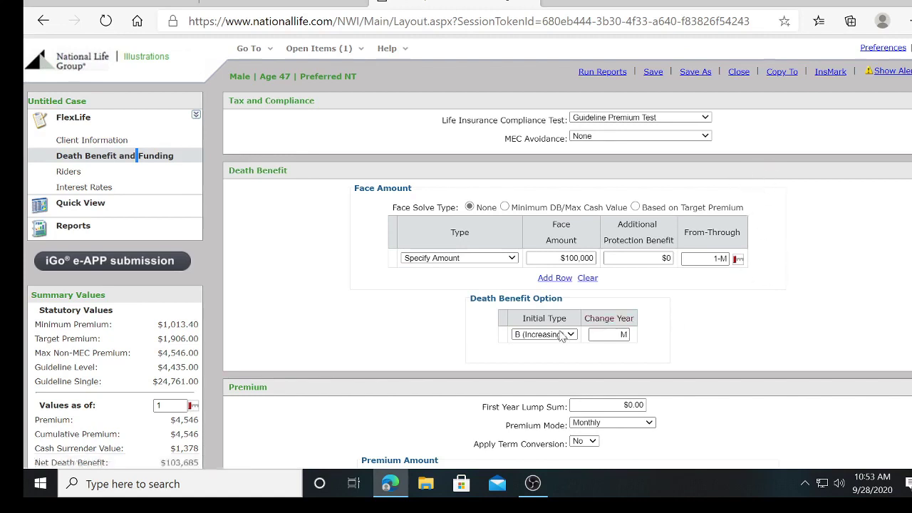
pyautogui.click(573, 336)
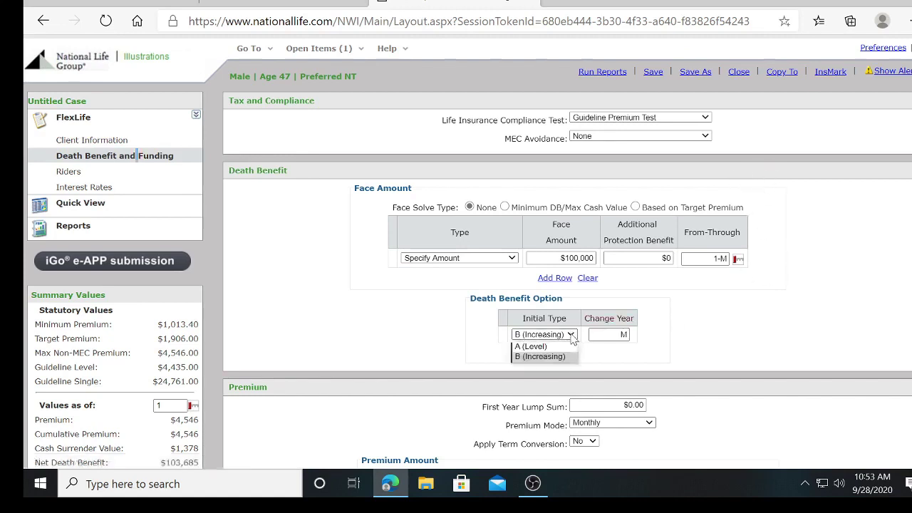
pyautogui.click(553, 347)
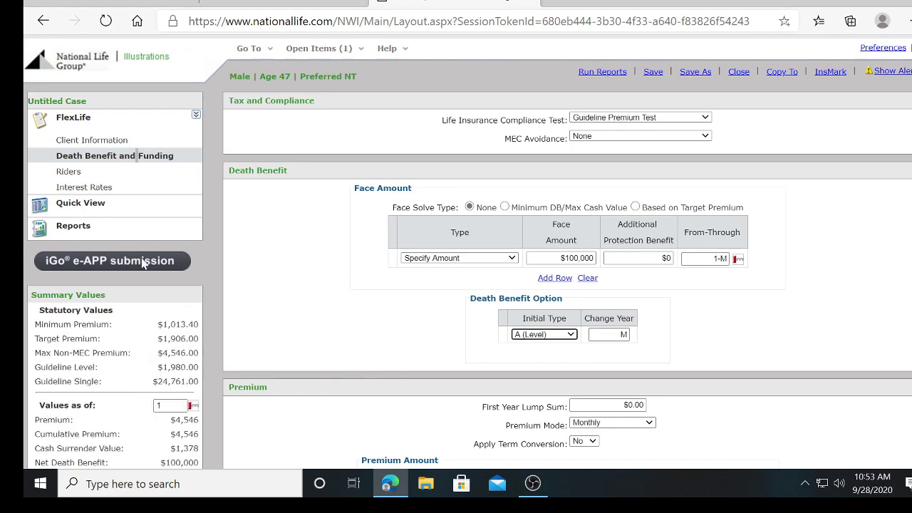
# - Open Quick View and examine the planned premiums, accumulated values and net death benefits by year for the level death benefit option
pyautogui.click(119, 206)
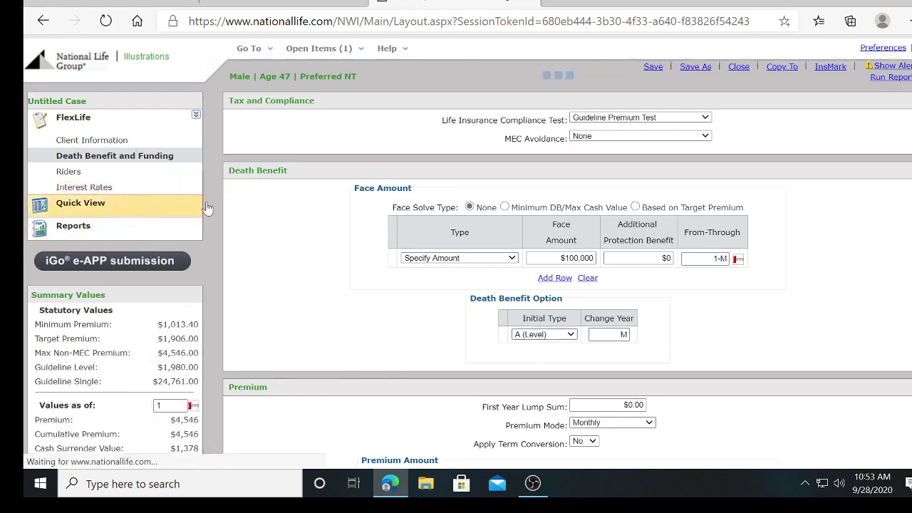
pyautogui.scroll(-7, 821, 342)
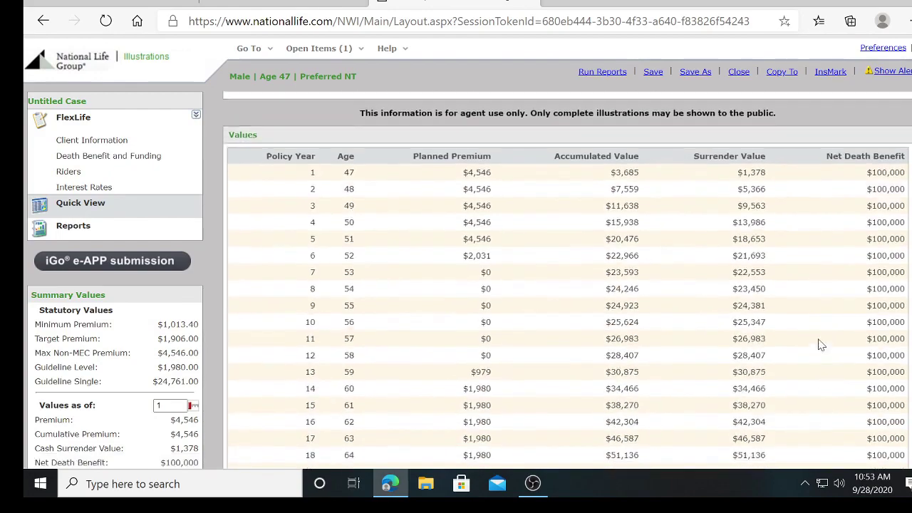
pyautogui.scroll(-8, 779, 350)
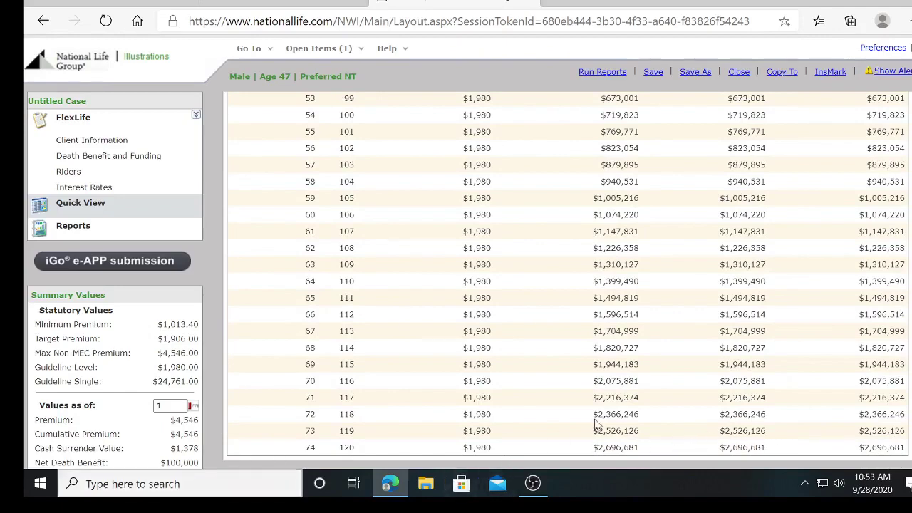
pyautogui.scroll(15, 510, 407)
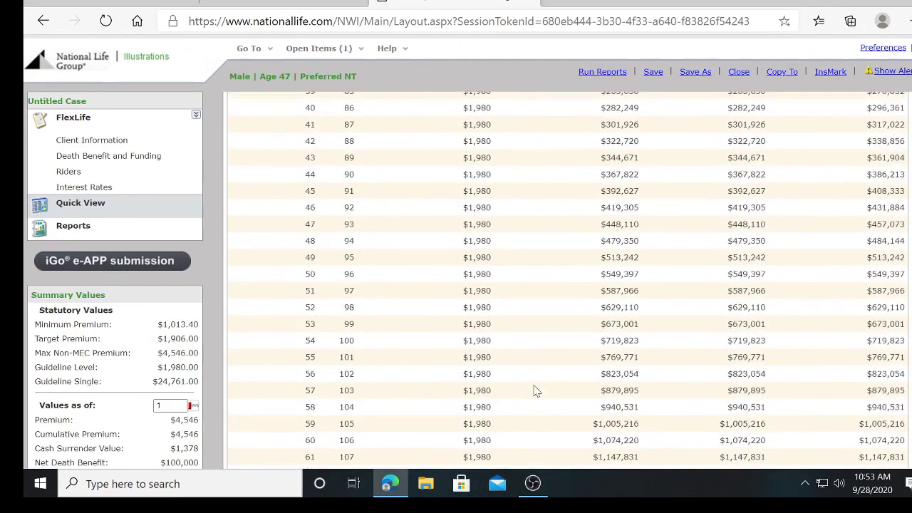
pyautogui.scroll(1, 549, 382)
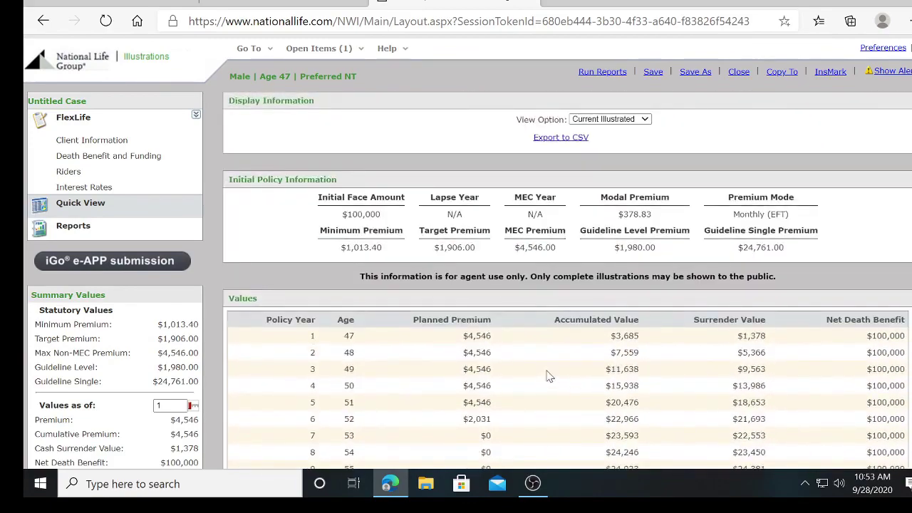
pyautogui.scroll(-1, 548, 378)
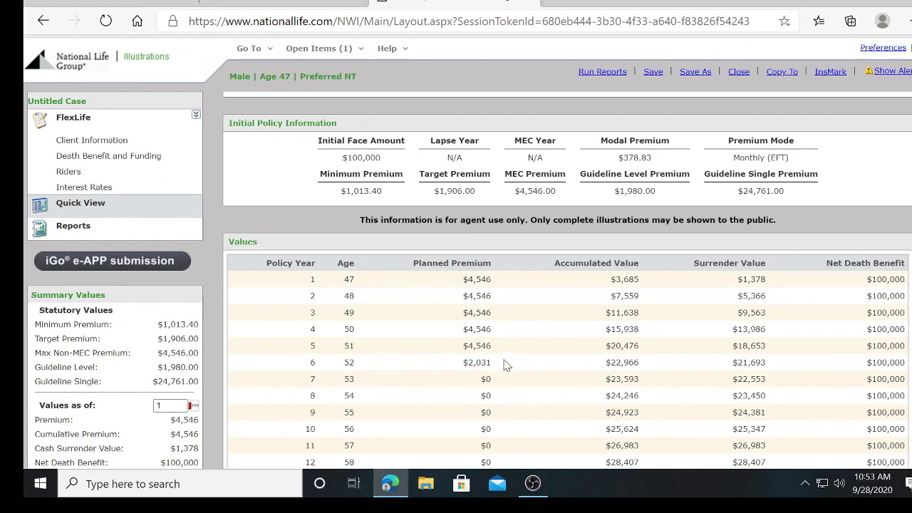
pyautogui.scroll(-3, 509, 360)
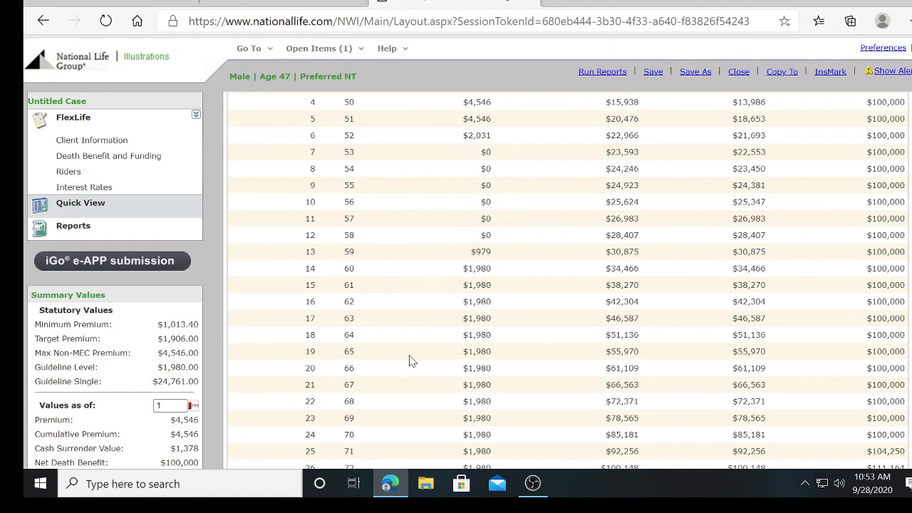
pyautogui.scroll(4, 430, 326)
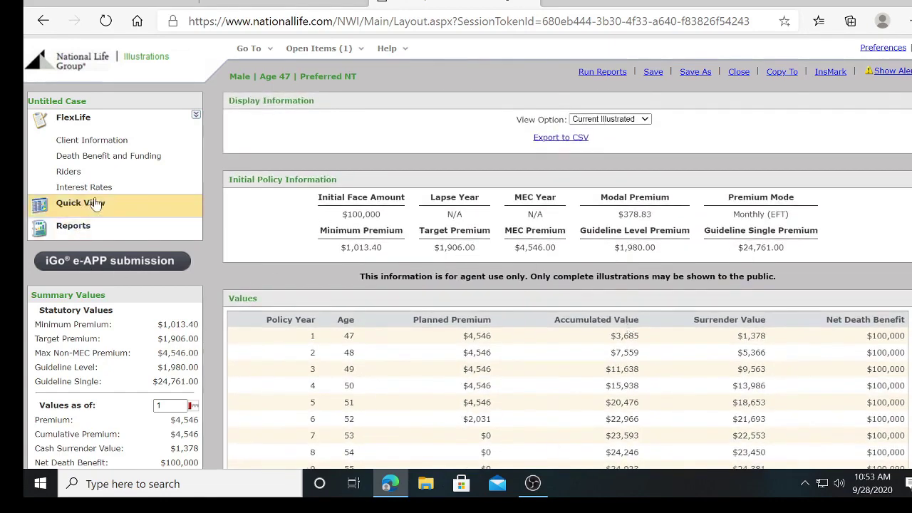
# - Return to Death Benefit and Funding and switch the premium amount type to Target Premium for the level death benefit
pyautogui.click(145, 154)
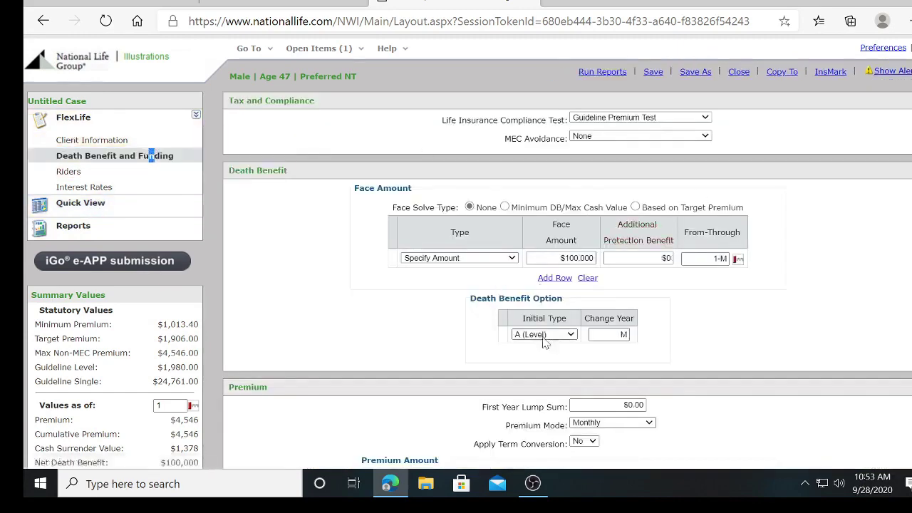
pyautogui.scroll(-2, 528, 349)
pyautogui.scroll(-1, 502, 369)
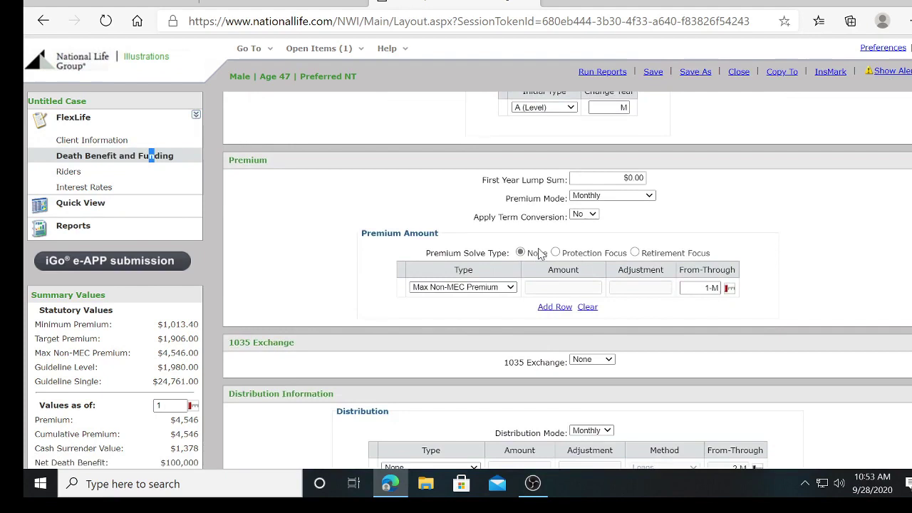
pyautogui.click(511, 289)
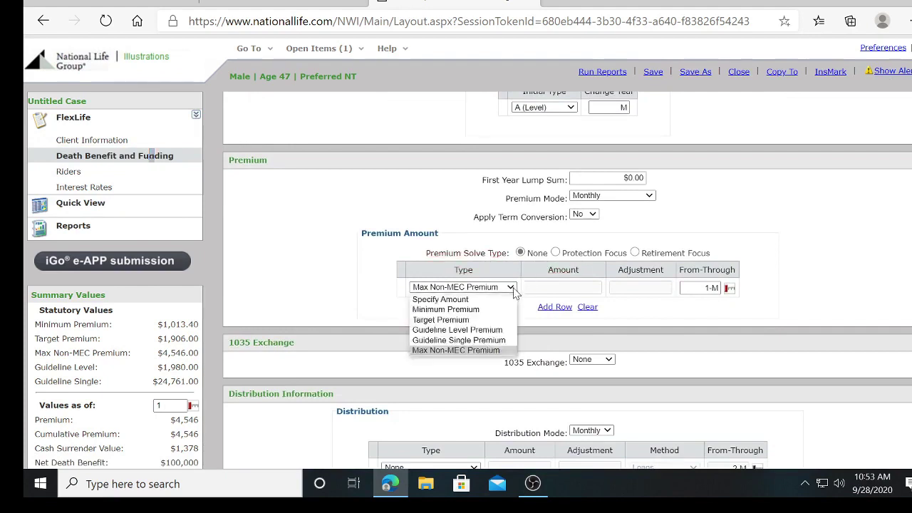
pyautogui.click(479, 321)
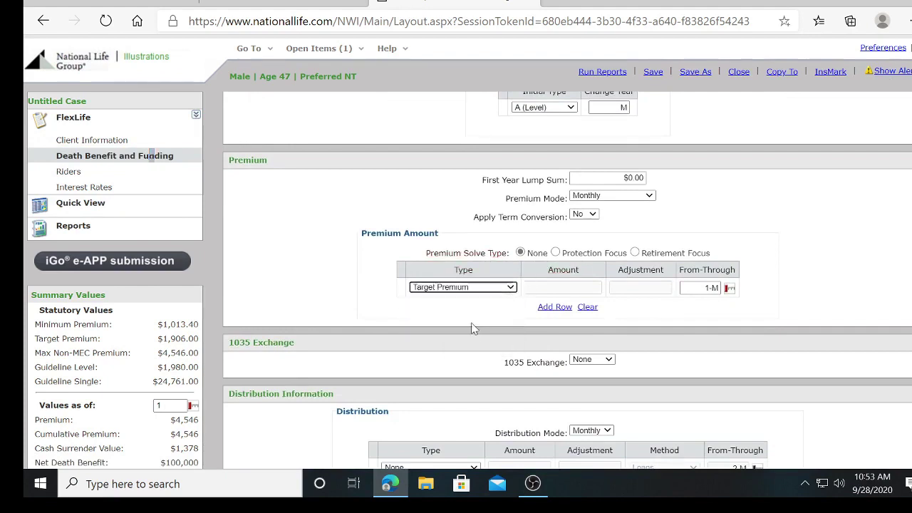
pyautogui.scroll(3, 836, 282)
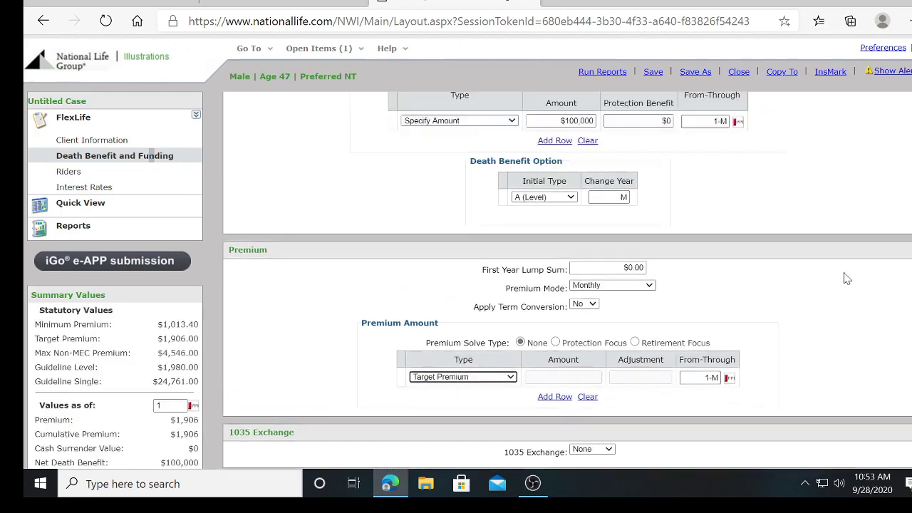
# - Set the face amount solve type to Minimum DB/Max Cash Value for the level death benefit
pyautogui.scroll(-6, 810, 325)
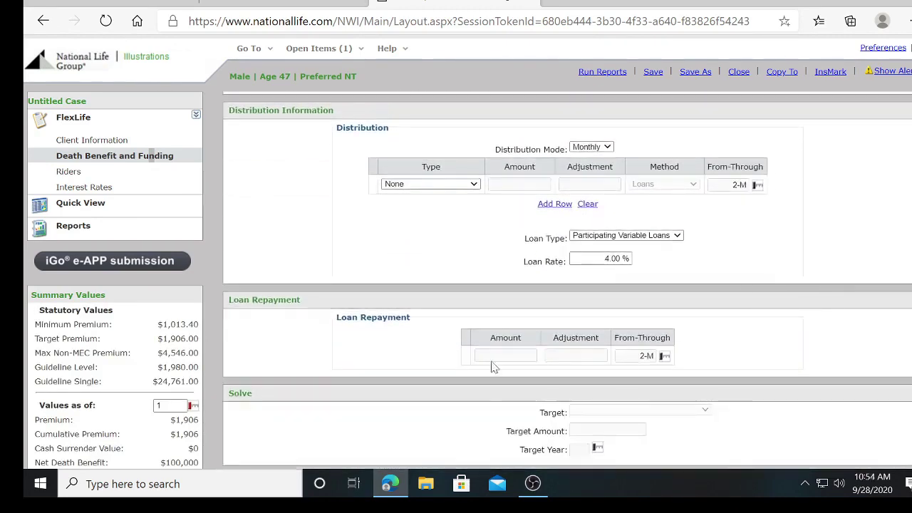
pyautogui.scroll(2, 492, 339)
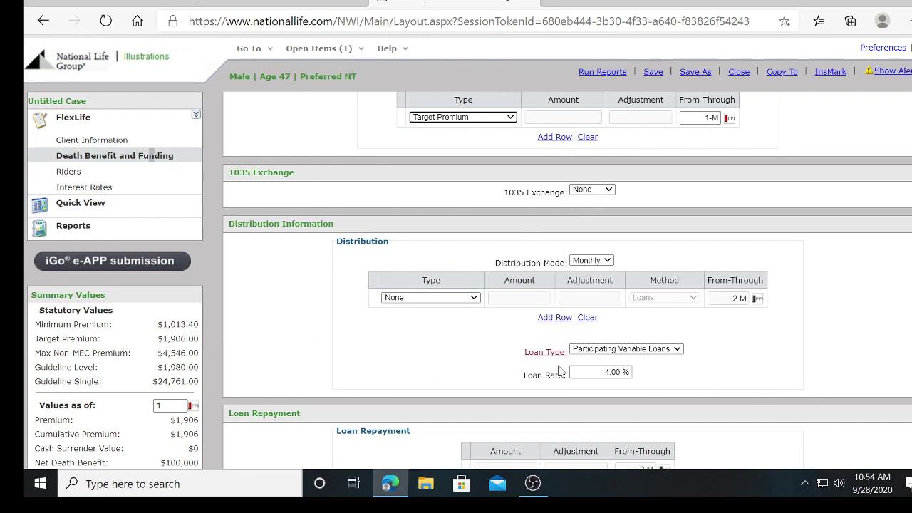
pyautogui.scroll(2, 533, 363)
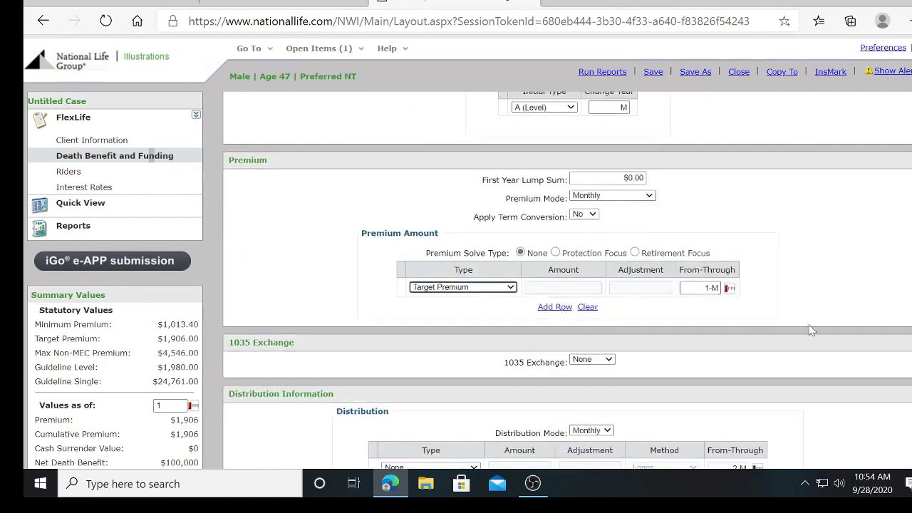
pyautogui.scroll(3, 811, 330)
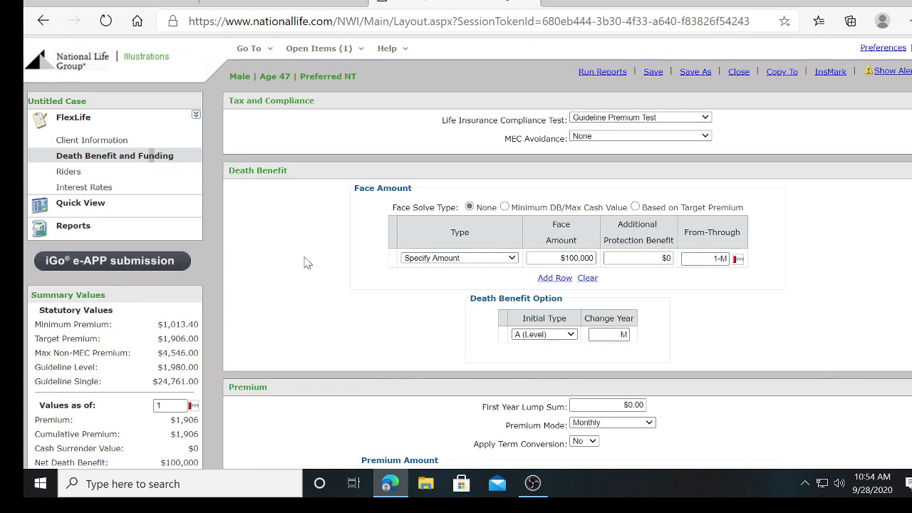
pyautogui.click(515, 261)
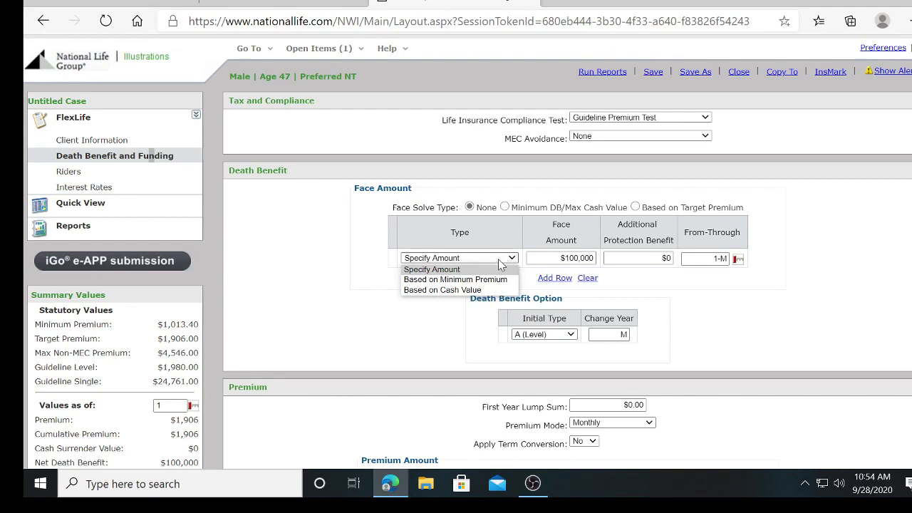
pyautogui.click(506, 208)
pyautogui.click(506, 207)
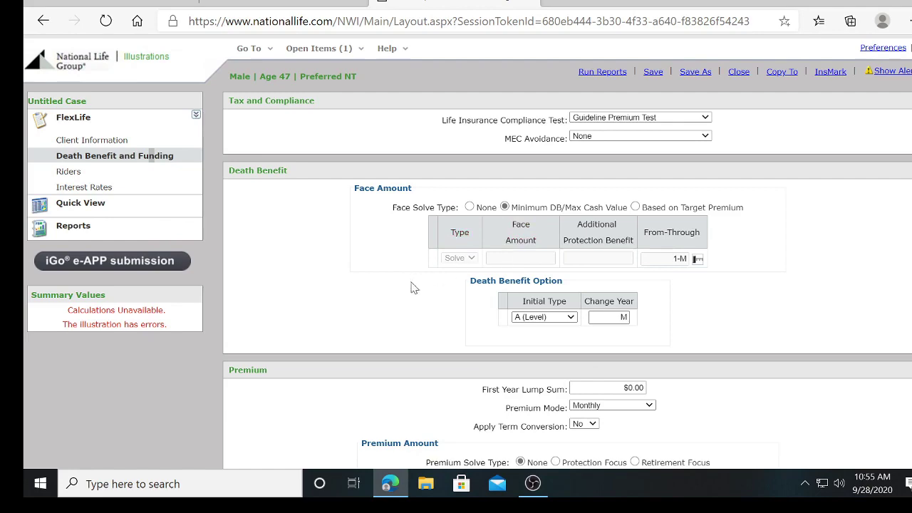
# - Change the premium amount type to Specify Amount
pyautogui.scroll(-2, 404, 416)
pyautogui.scroll(2, 404, 416)
pyautogui.scroll(-2, 731, 306)
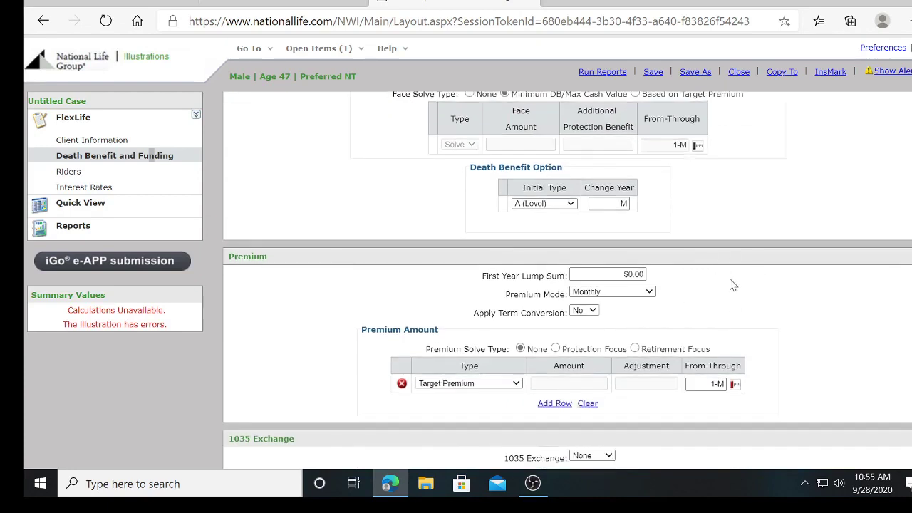
pyautogui.scroll(-1, 734, 271)
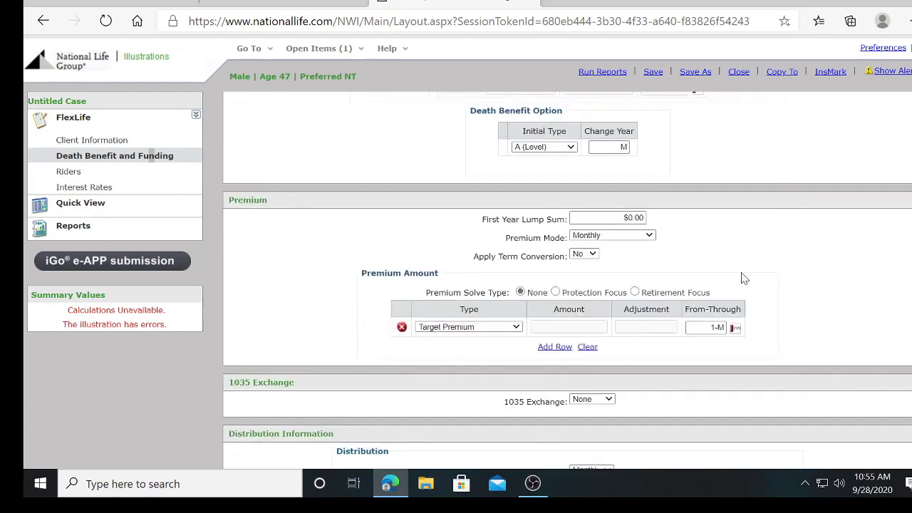
pyautogui.click(516, 328)
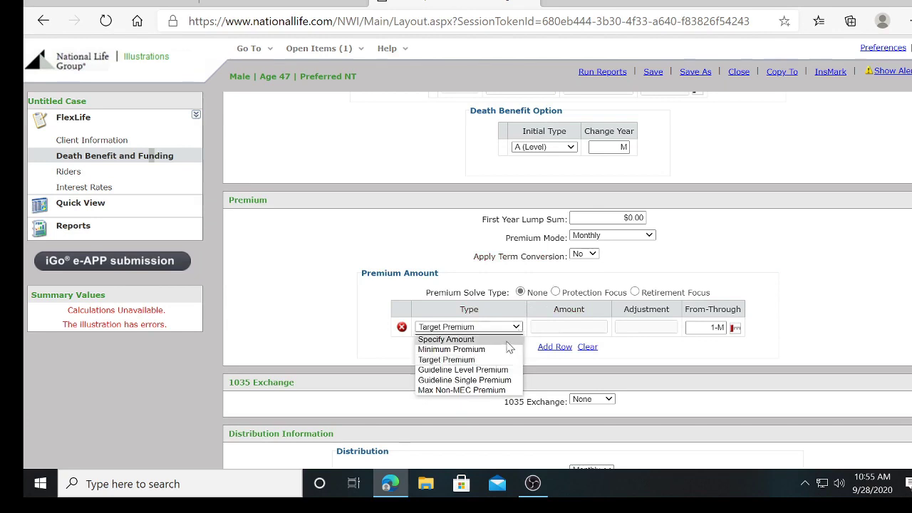
pyautogui.click(508, 340)
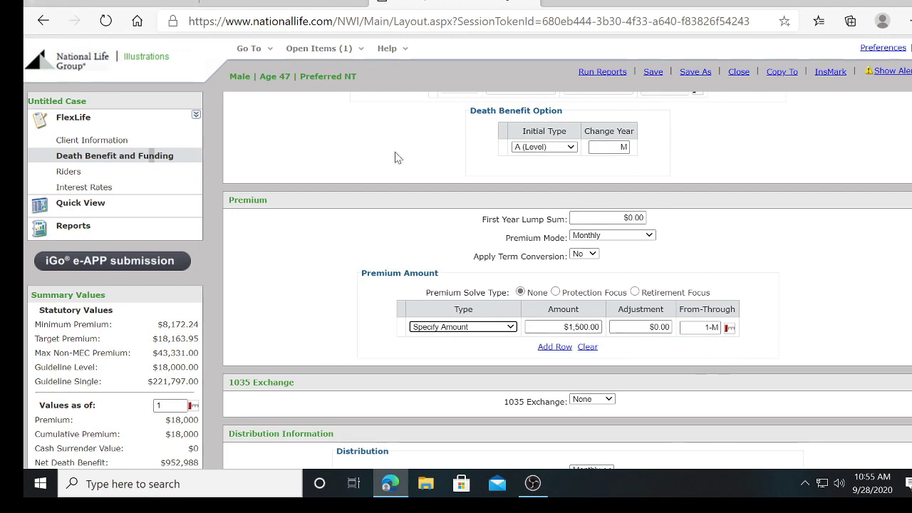
# - Set the specified monthly premium amount to $150
pyautogui.scroll(3, 436, 250)
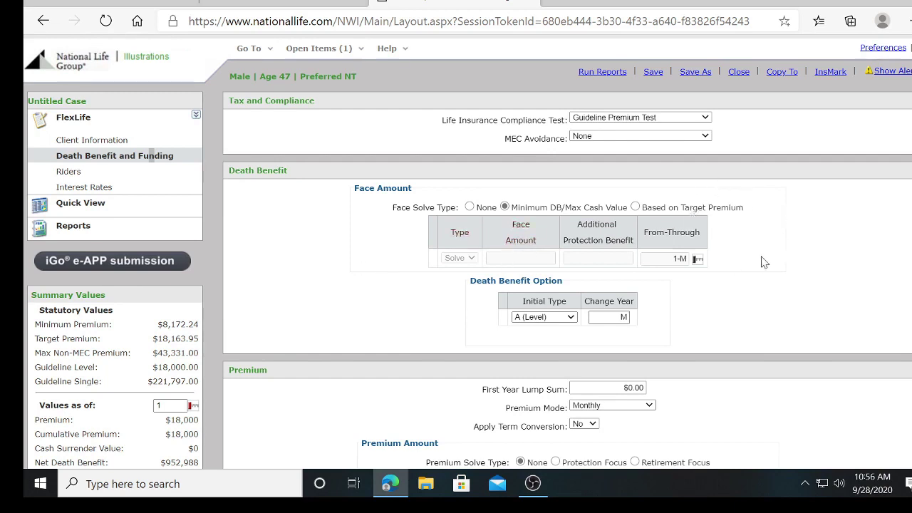
pyautogui.scroll(-3, 755, 261)
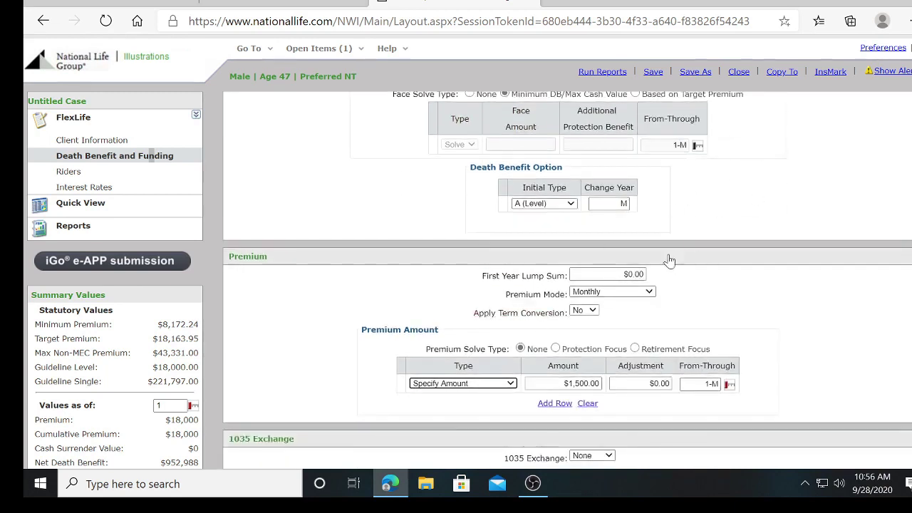
pyautogui.scroll(-3, 706, 242)
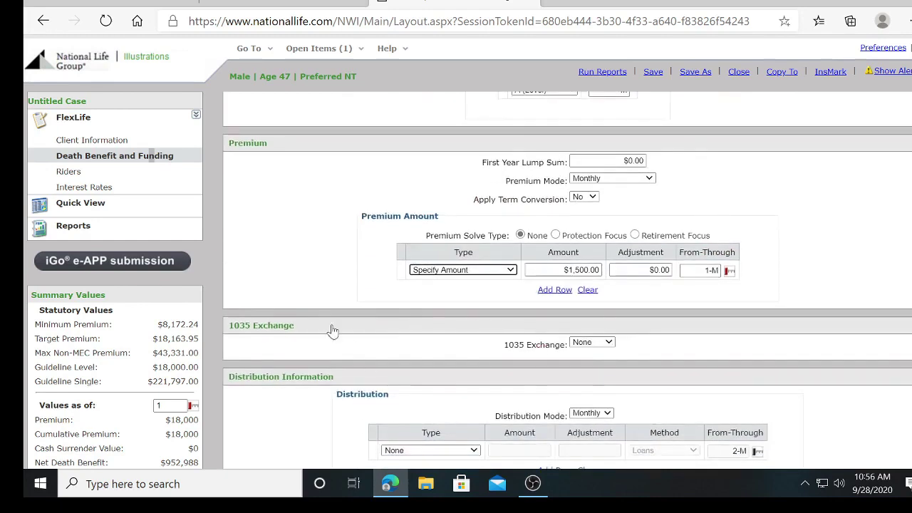
pyautogui.click(570, 270)
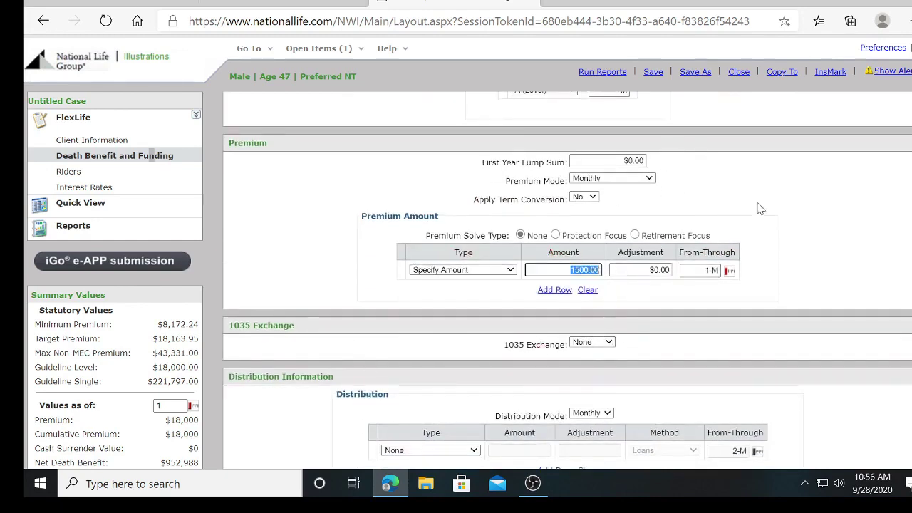
pyautogui.write('150')
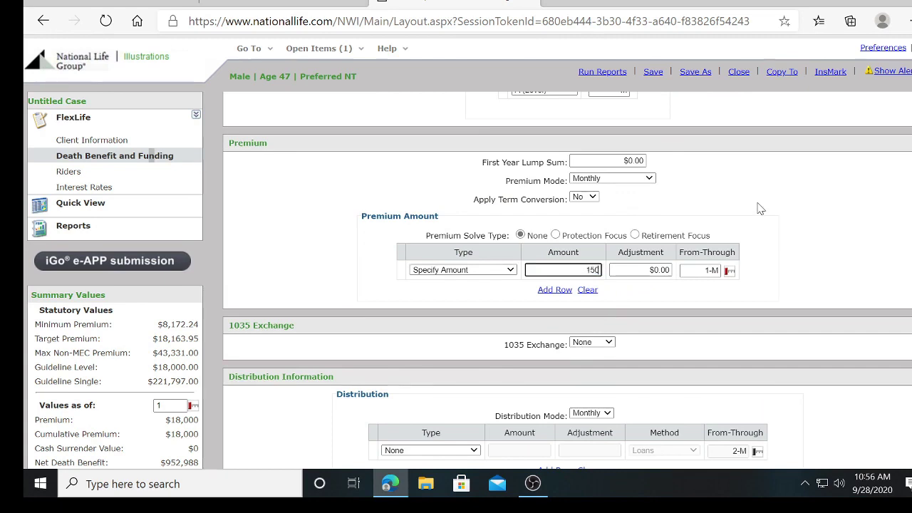
pyautogui.click(803, 214)
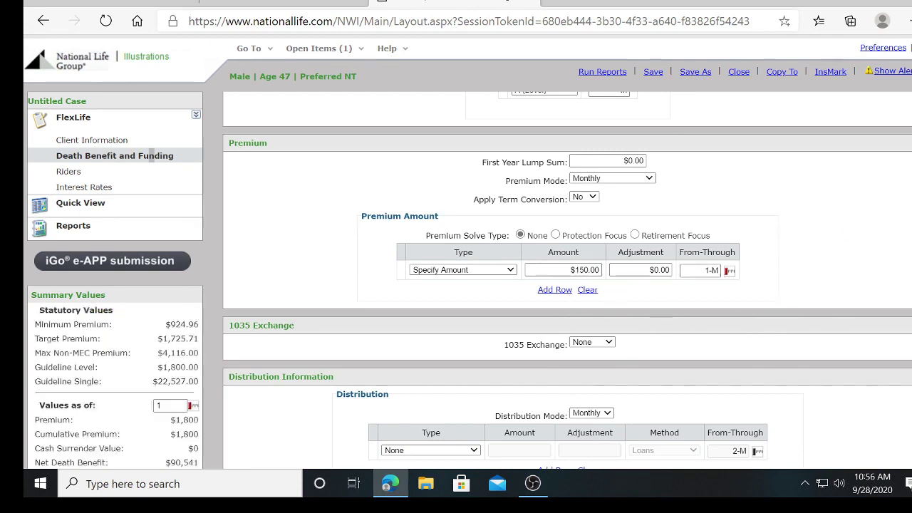
# - Open Quick View and examine the initial face amount, accumulated and surrender values and net death benefits for the solved level death benefit
pyautogui.scroll(-1, 760, 225)
pyautogui.scroll(-3, 668, 287)
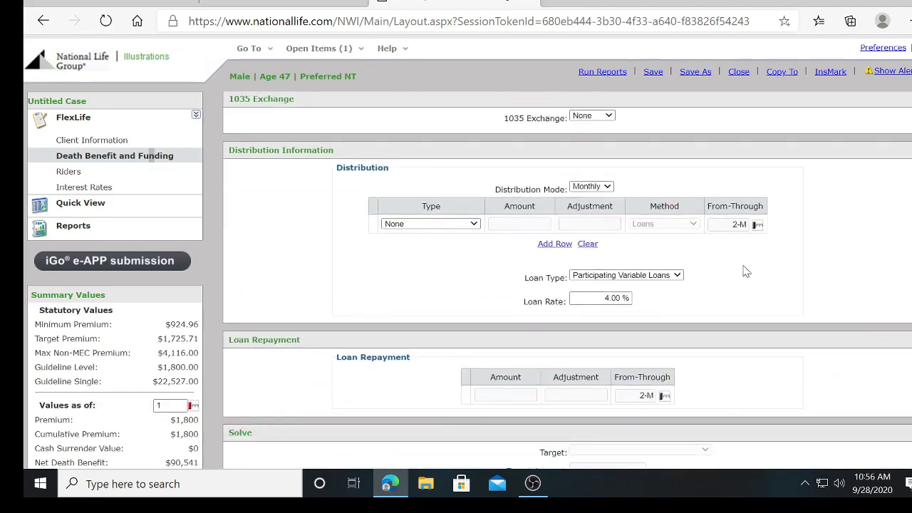
pyautogui.scroll(5, 641, 289)
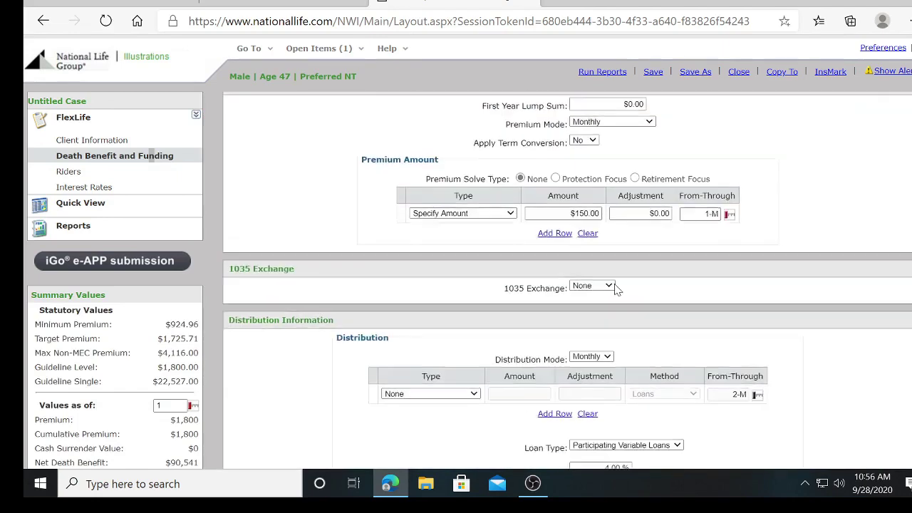
pyautogui.click(101, 209)
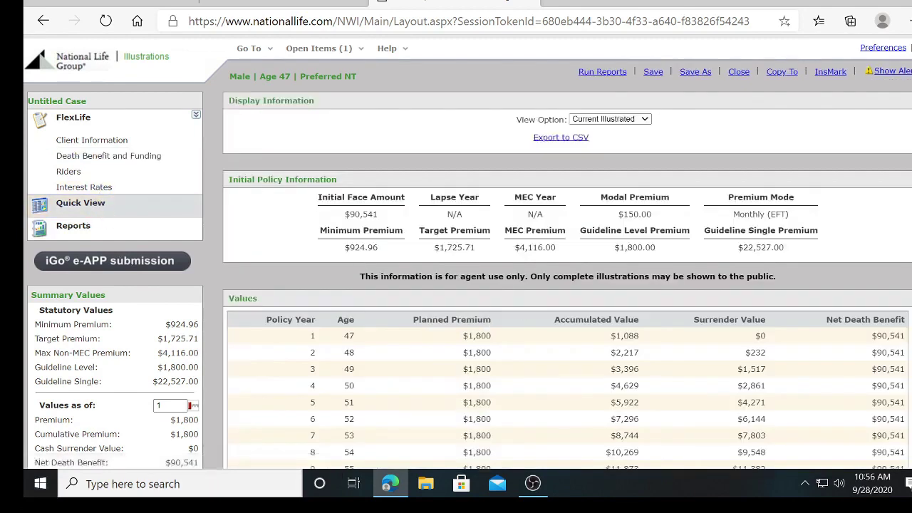
pyautogui.scroll(-3, 584, 412)
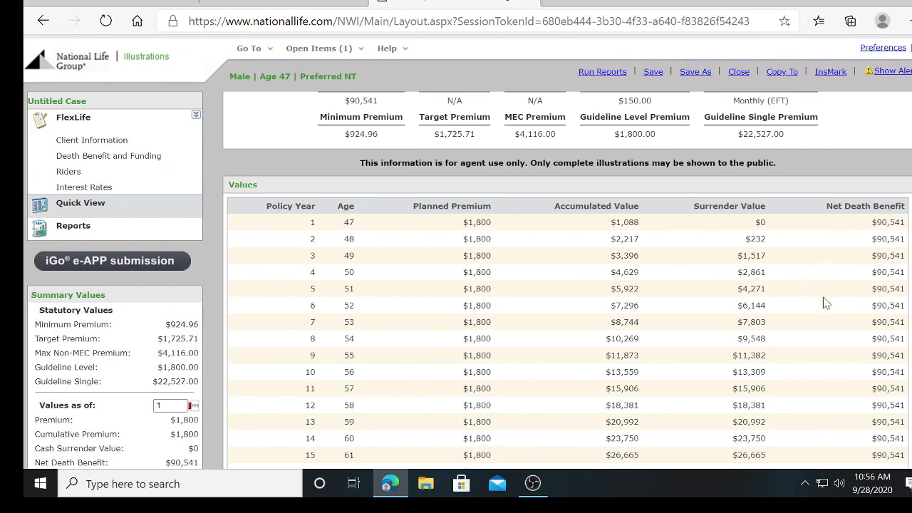
pyautogui.scroll(3, 574, 356)
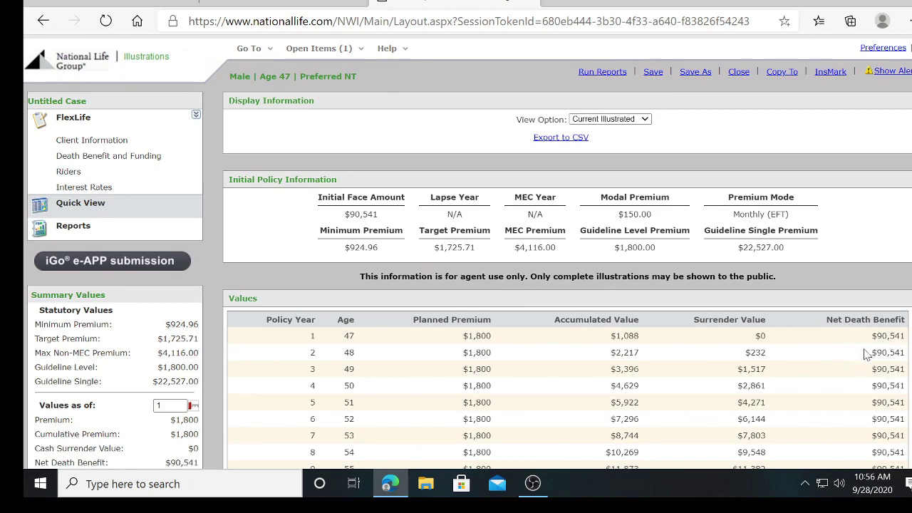
pyautogui.scroll(-3, 612, 350)
pyautogui.scroll(-3, 720, 352)
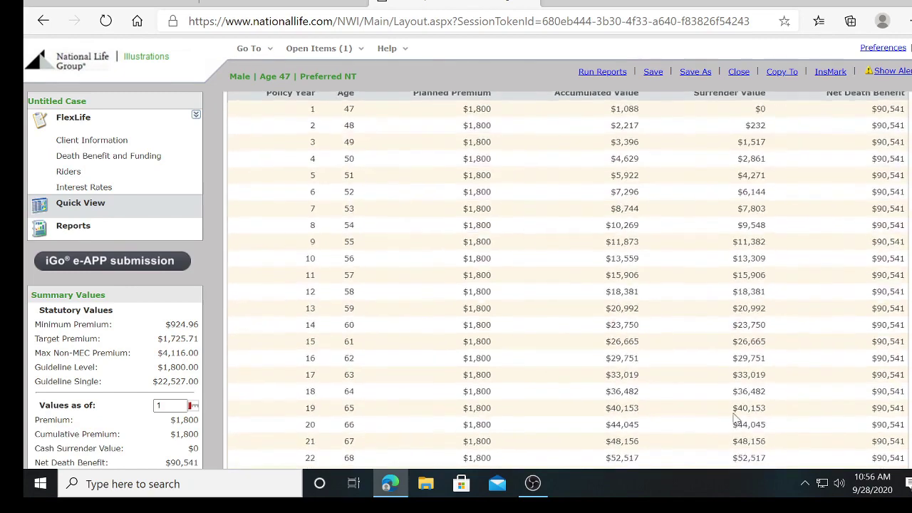
pyautogui.scroll(-3, 691, 377)
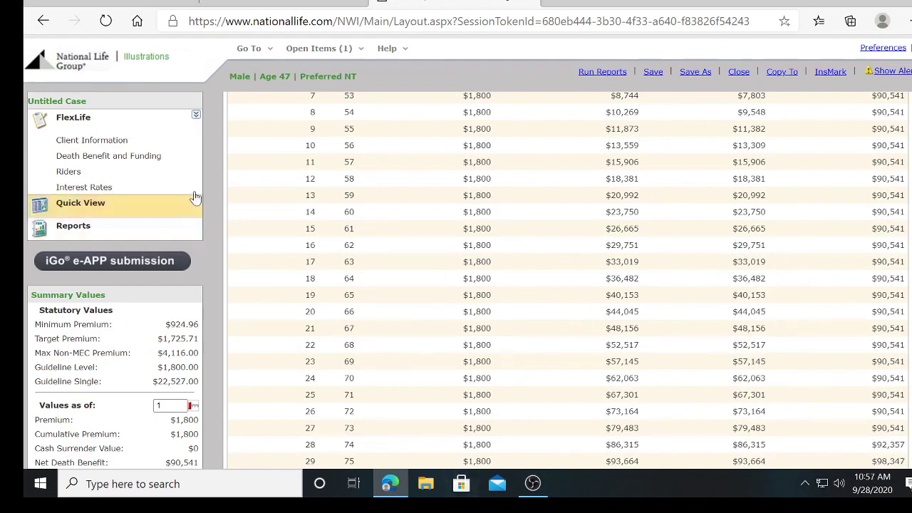
# - Return to Death Benefit and Funding and set the initial death benefit option to B (Increasing)
pyautogui.click(160, 157)
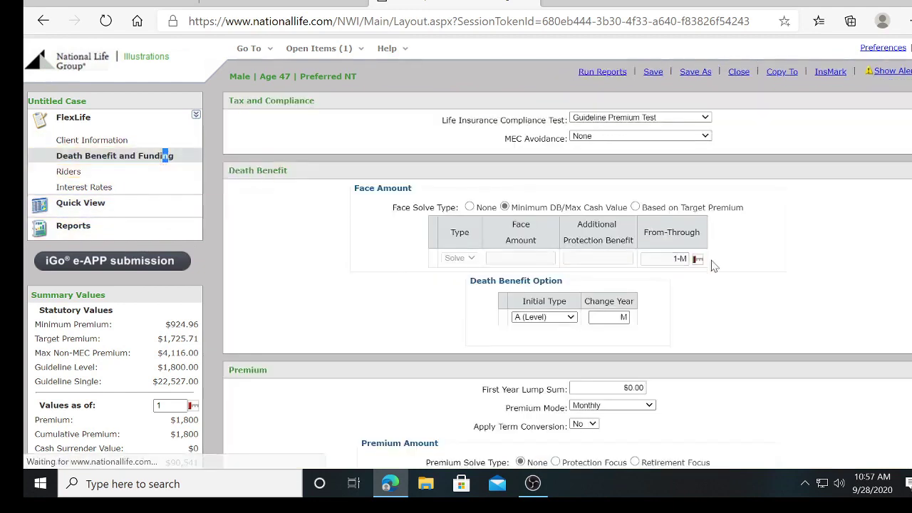
pyautogui.click(571, 318)
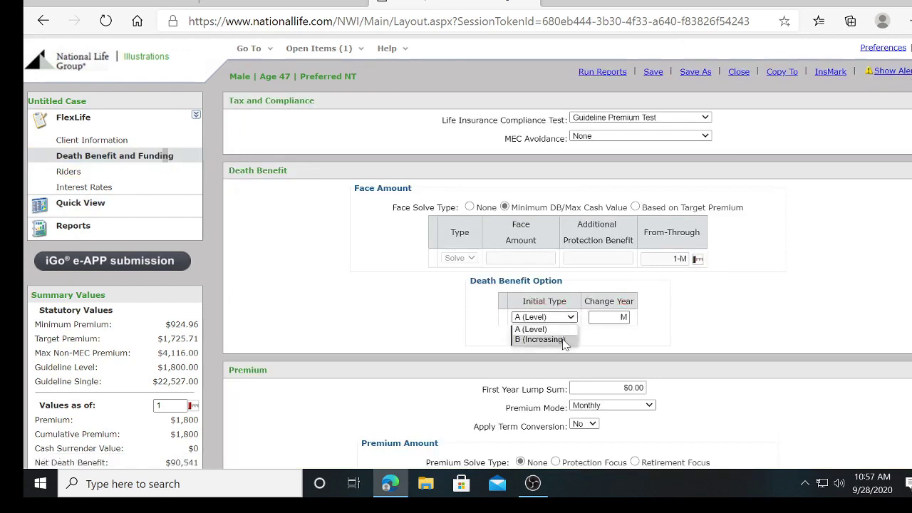
pyautogui.click(562, 340)
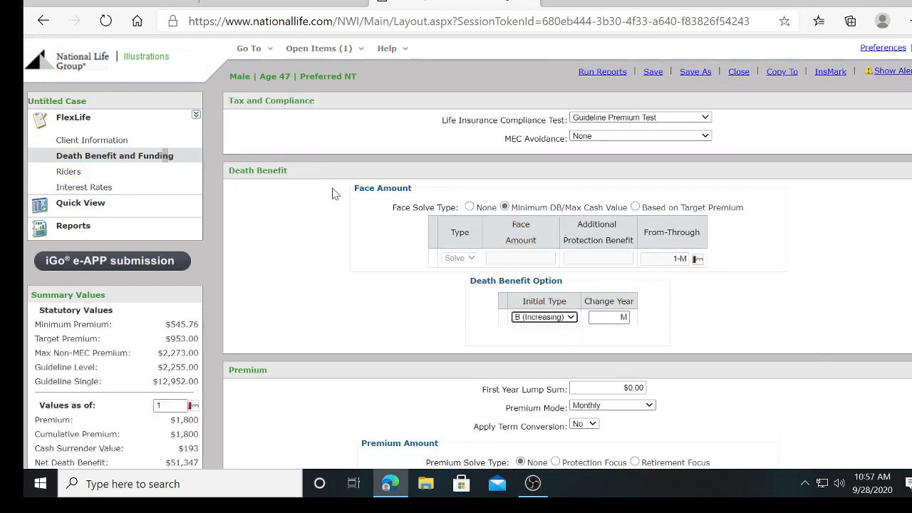
# - Open Quick View and examine the initial face amount and yearly values for the increasing death benefit at the specified monthly premium
pyautogui.click(97, 209)
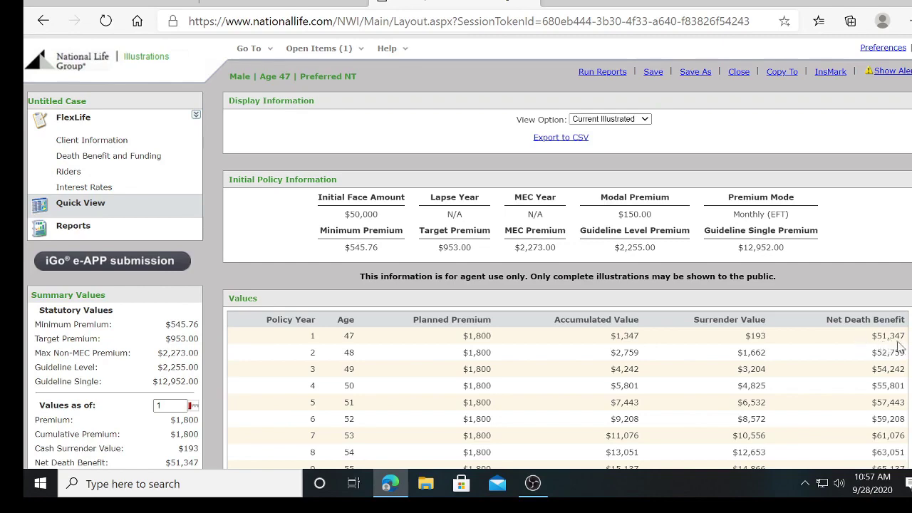
pyautogui.scroll(-2, 899, 346)
pyautogui.scroll(-5, 896, 288)
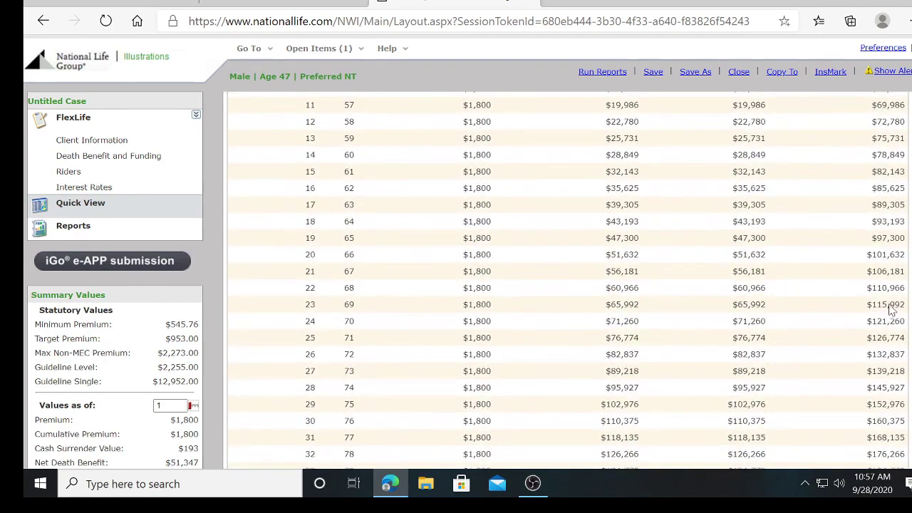
pyautogui.scroll(4, 900, 310)
pyautogui.scroll(1, 899, 317)
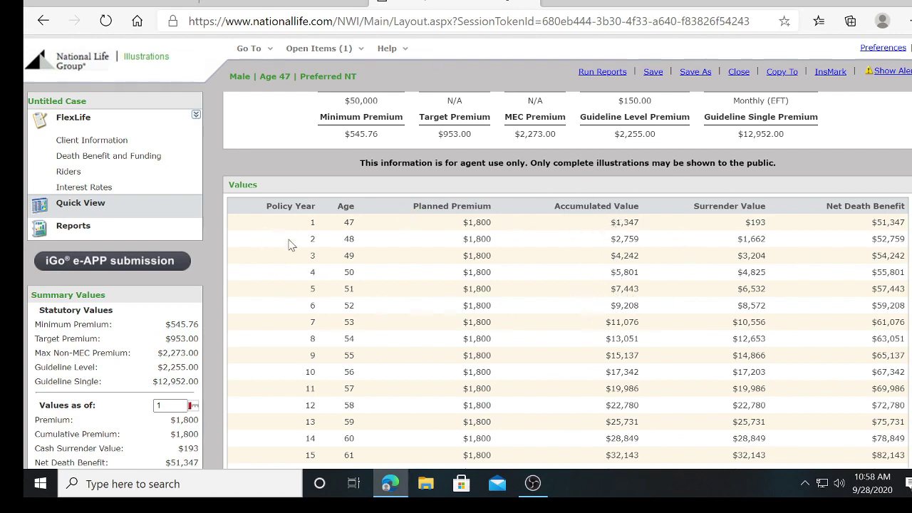
# - Return to Death Benefit and Funding and limit the specified $150 monthly premium to policy years 1-20
pyautogui.moveTo(97, 175)
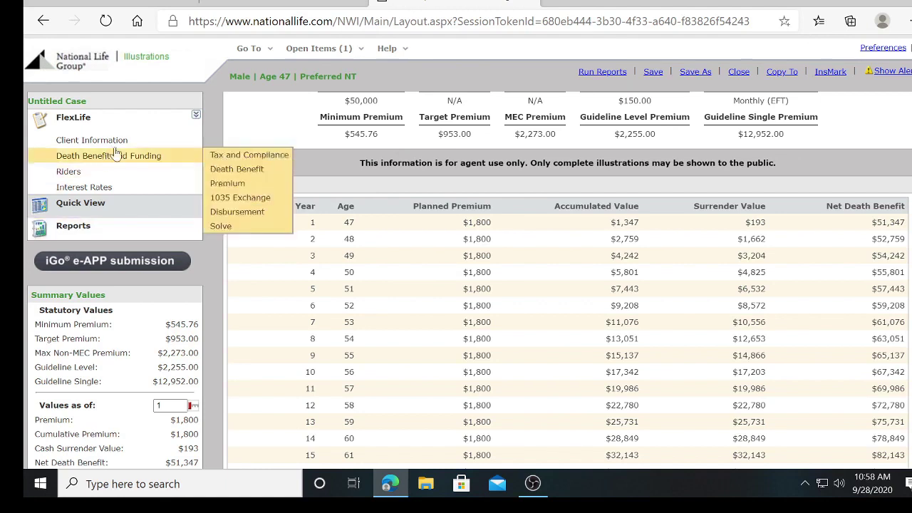
pyautogui.click(108, 160)
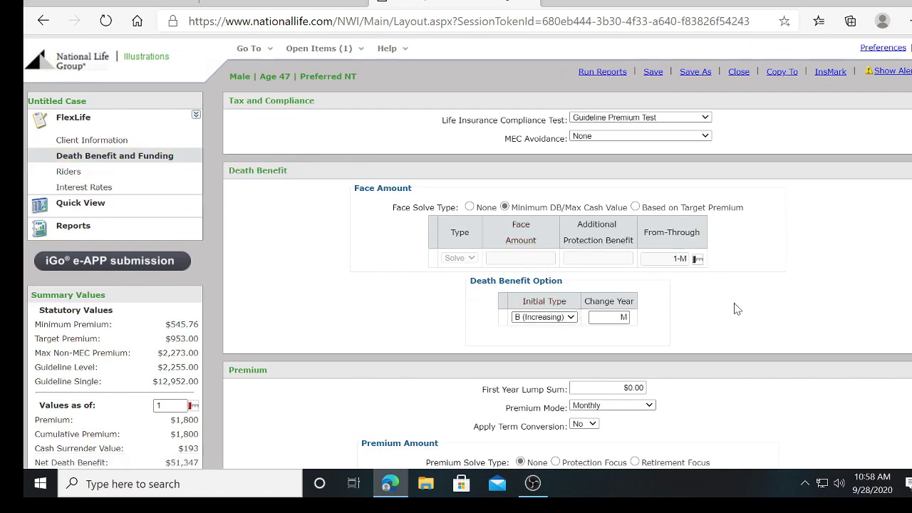
pyautogui.scroll(-1, 769, 283)
pyautogui.scroll(-1, 770, 275)
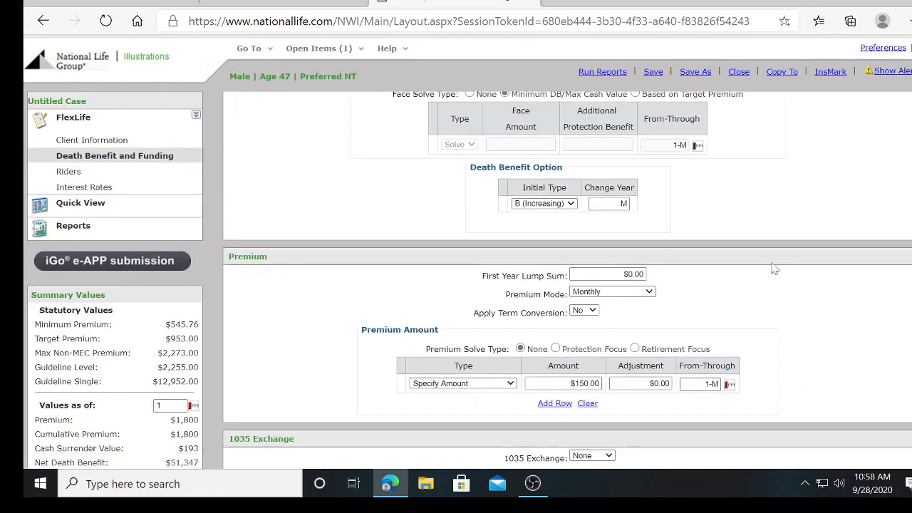
pyautogui.scroll(2, 780, 263)
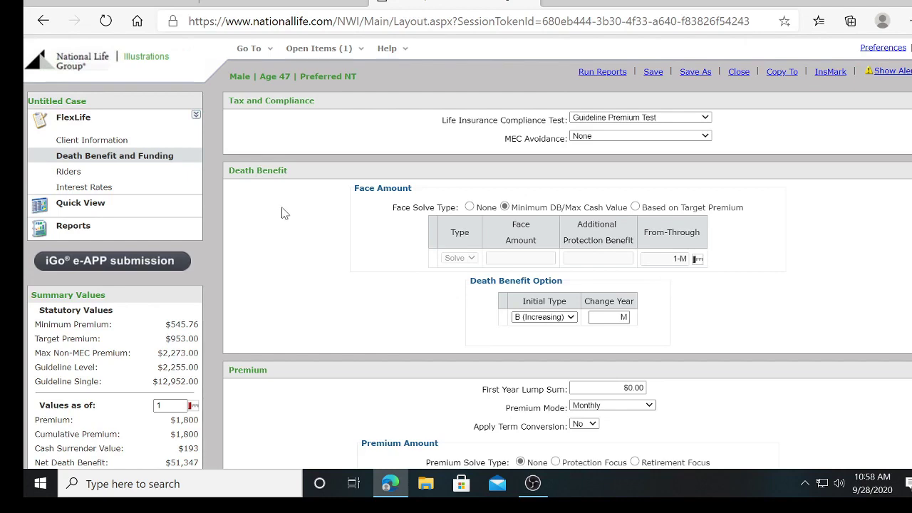
pyautogui.doubleClick(683, 259)
pyautogui.click(680, 261)
pyautogui.scroll(-2, 684, 311)
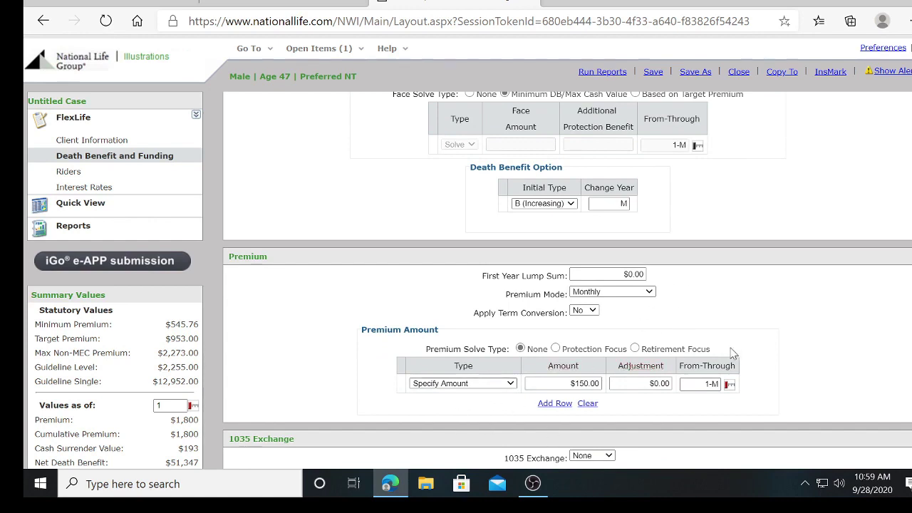
pyautogui.click(683, 384)
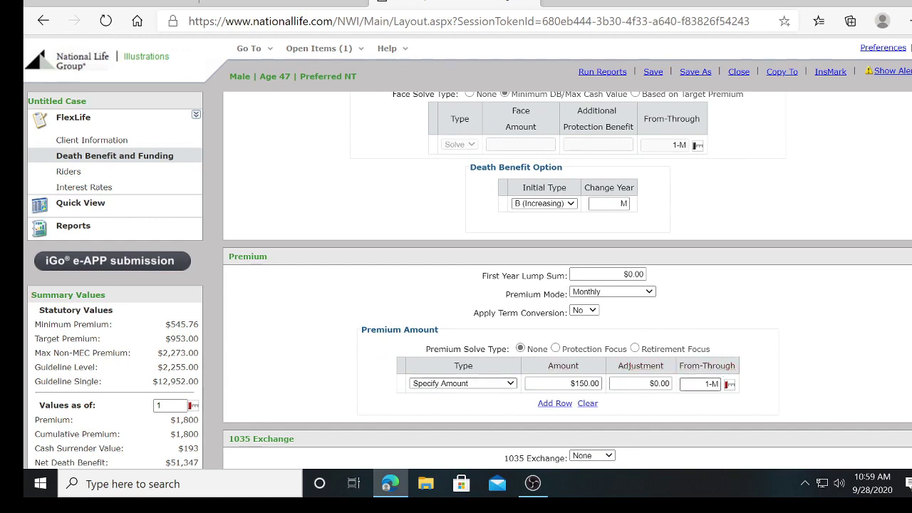
pyautogui.tripleClick(706, 384)
pyautogui.press('BackSpace')
# - Open Quick View and examine the lapse year, planned premiums and yearly values after premium payments stop
pyautogui.click(113, 208)
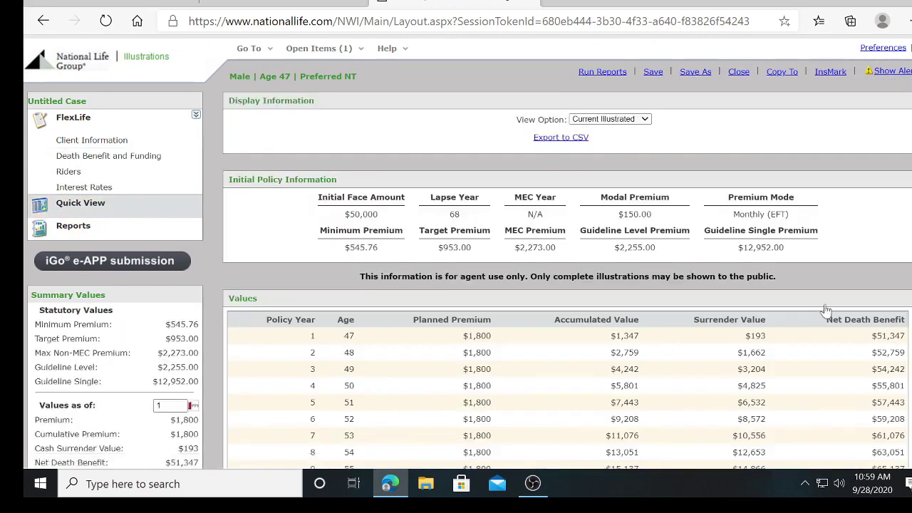
pyautogui.scroll(-6, 703, 363)
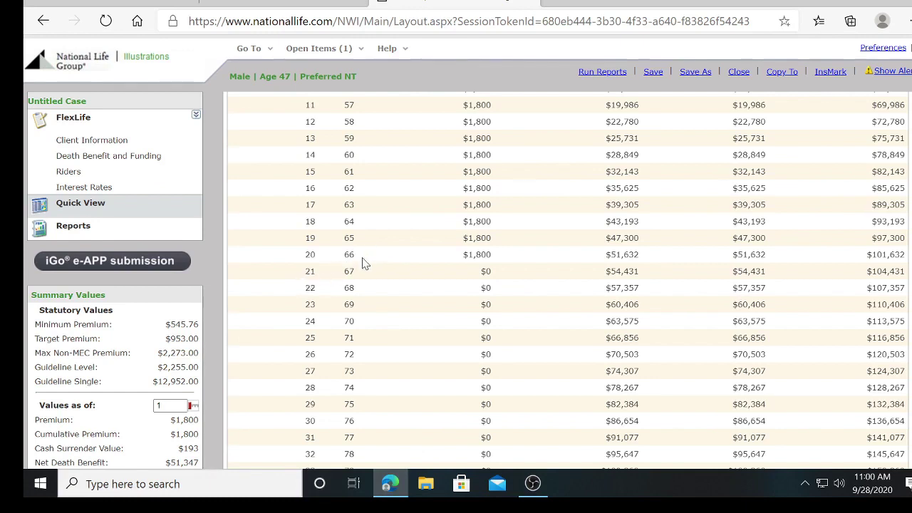
# - Return to Death Benefit and Funding, set the distribution type to Specify Amount and dismiss the browser notification
pyautogui.click(125, 158)
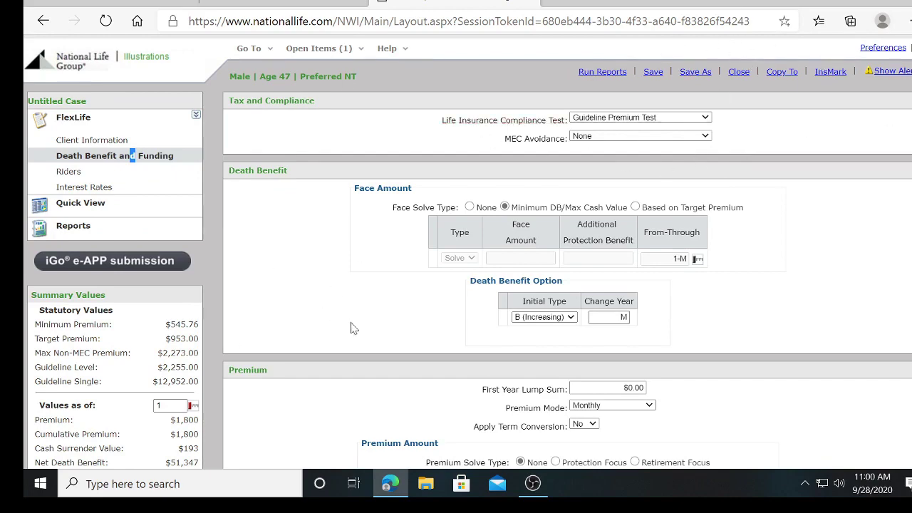
pyautogui.scroll(-4, 737, 283)
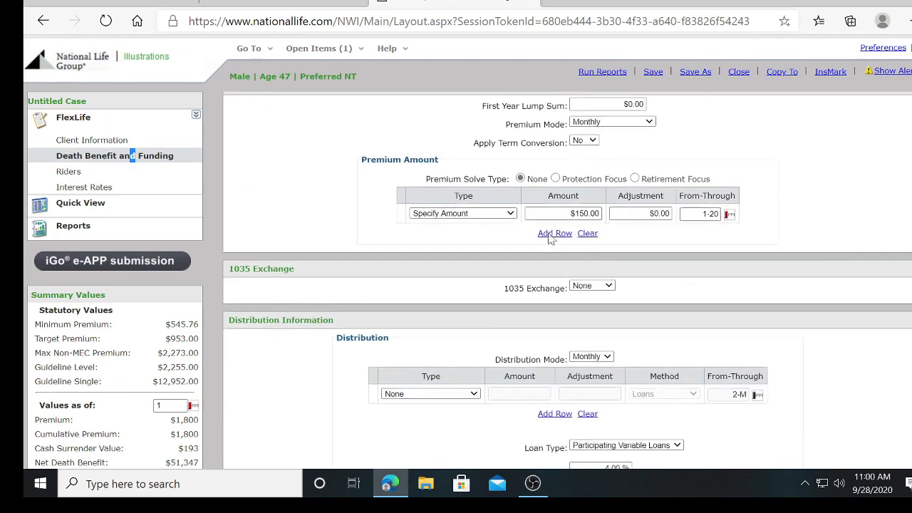
pyautogui.scroll(-2, 833, 243)
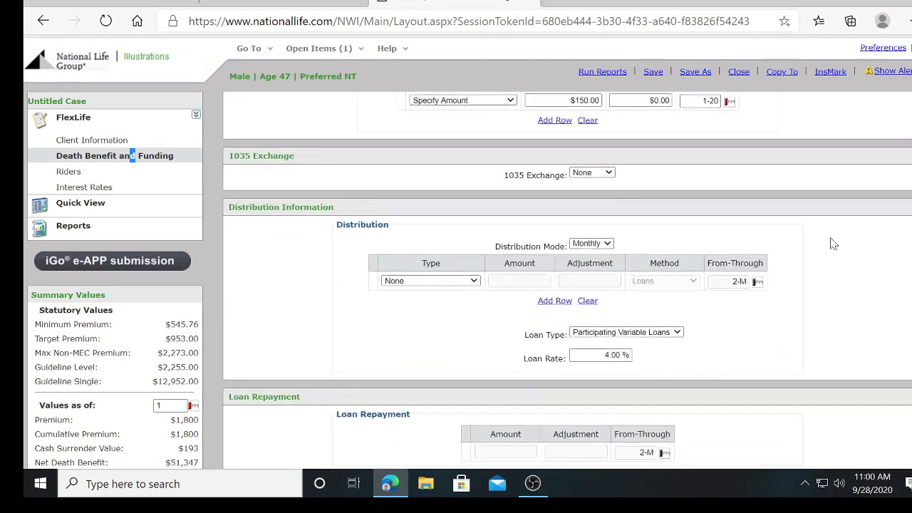
pyautogui.scroll(-1, 860, 221)
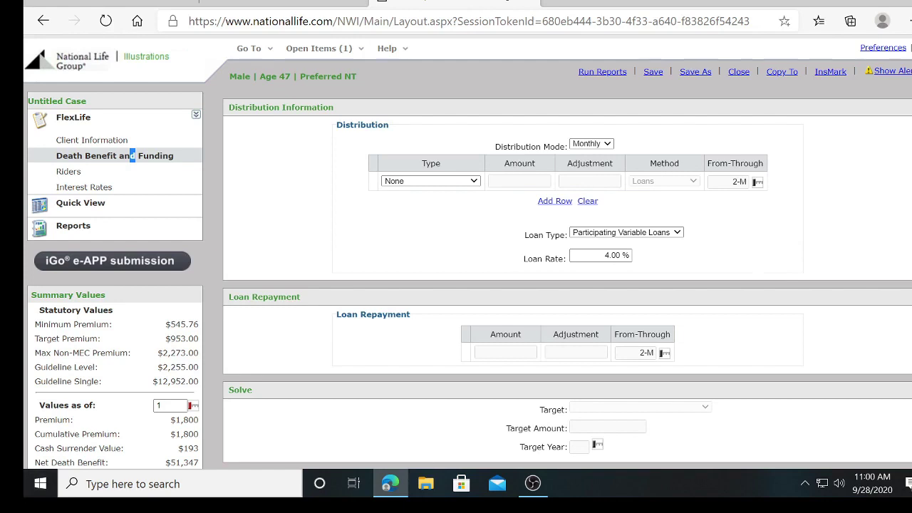
pyautogui.scroll(2, 265, 253)
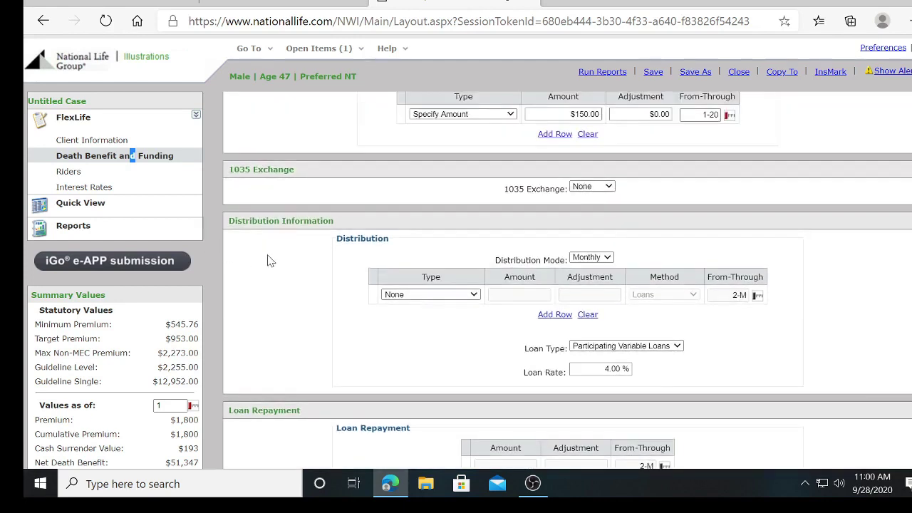
pyautogui.click(474, 296)
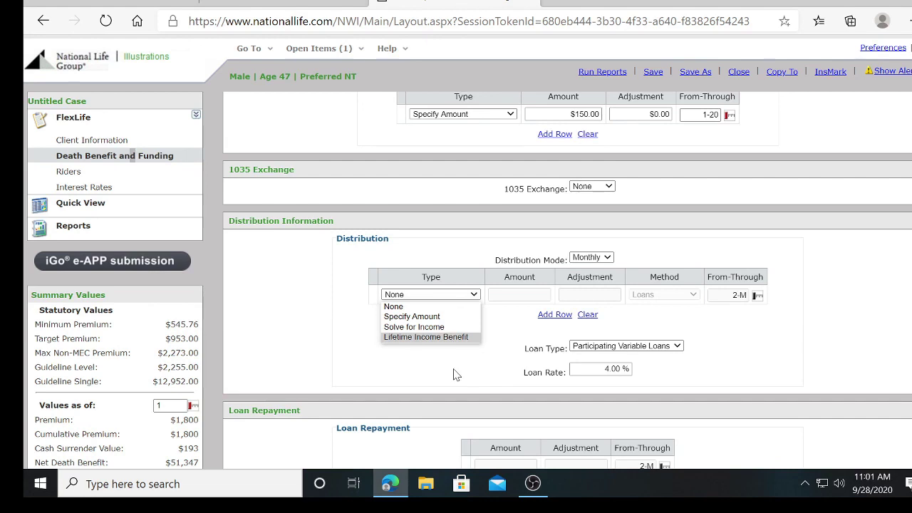
pyautogui.click(456, 318)
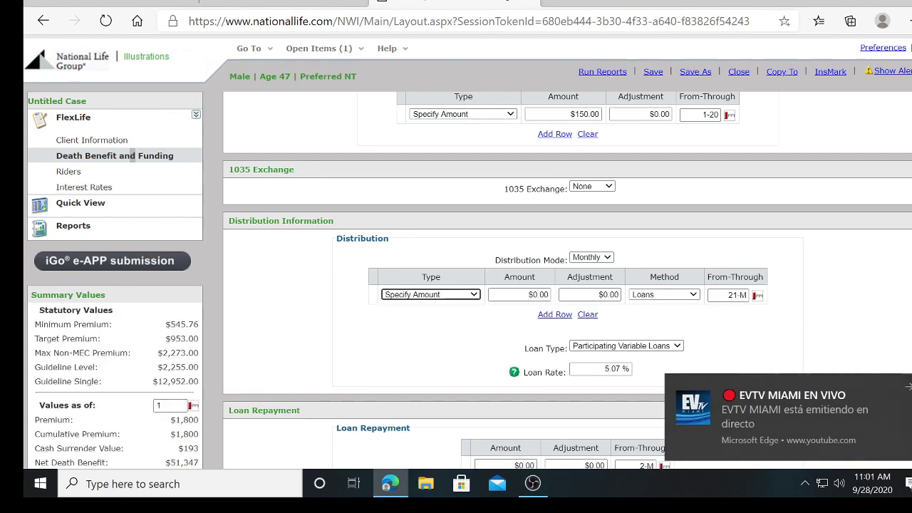
pyautogui.click(903, 386)
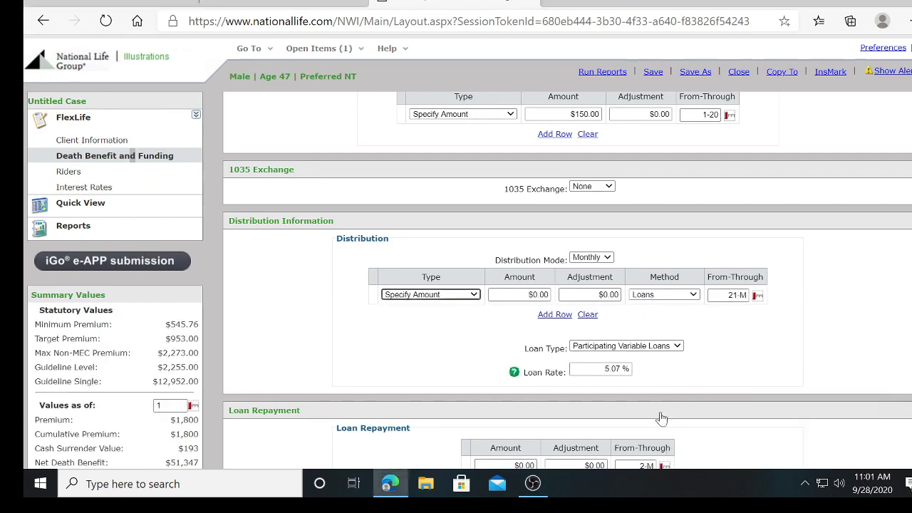
# - Set the specified distribution amount to $100
pyautogui.click(607, 294)
pyautogui.click(519, 295)
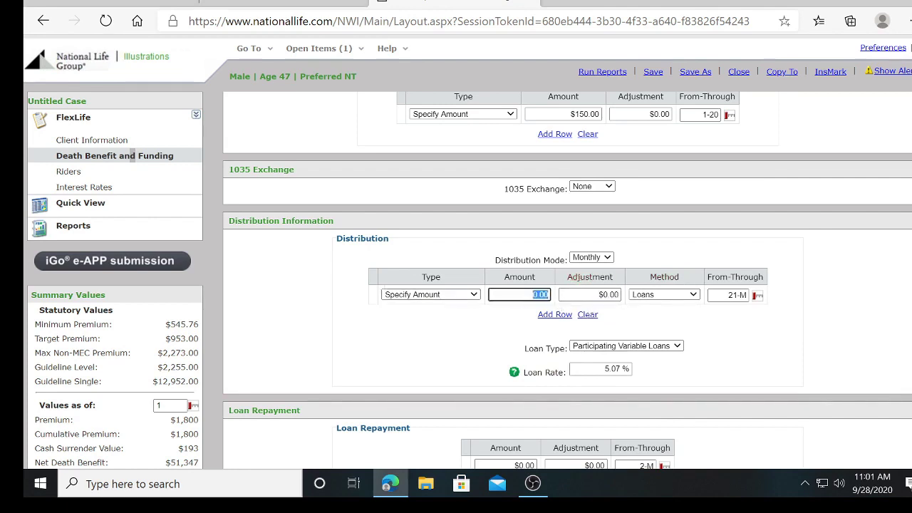
pyautogui.write('100')
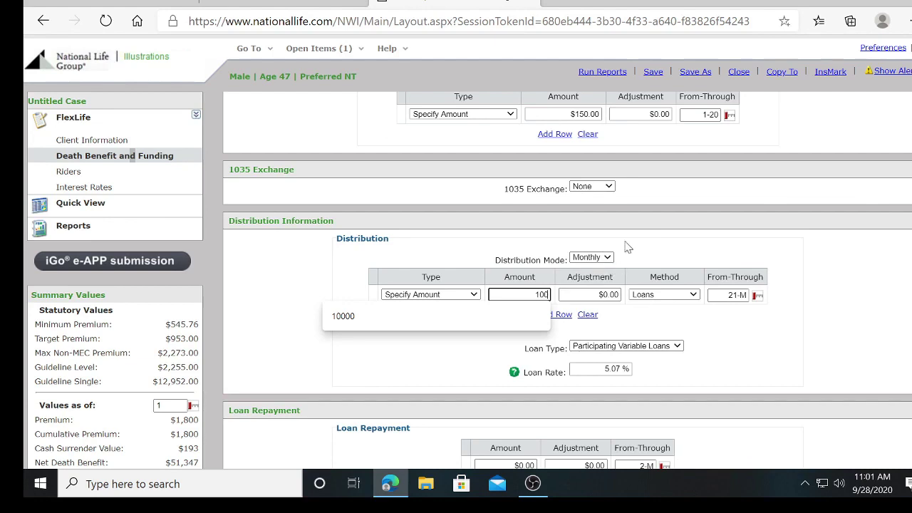
# - Try the Annual distribution mode and restore it to Monthly
pyautogui.click(610, 258)
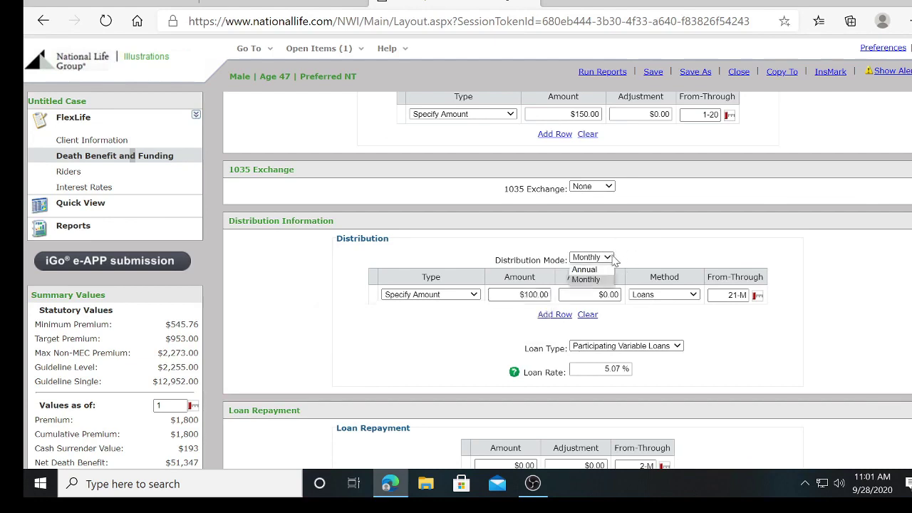
pyautogui.click(612, 259)
pyautogui.tripleClick(608, 258)
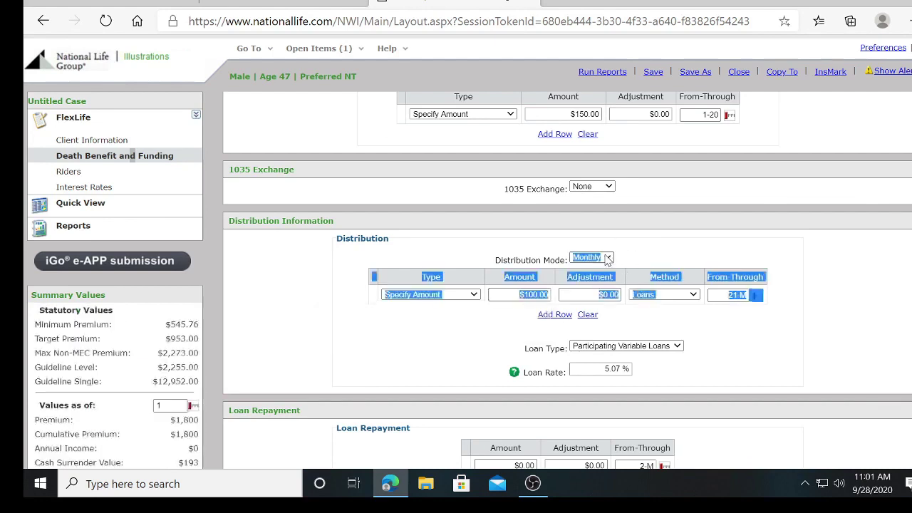
pyautogui.click(608, 258)
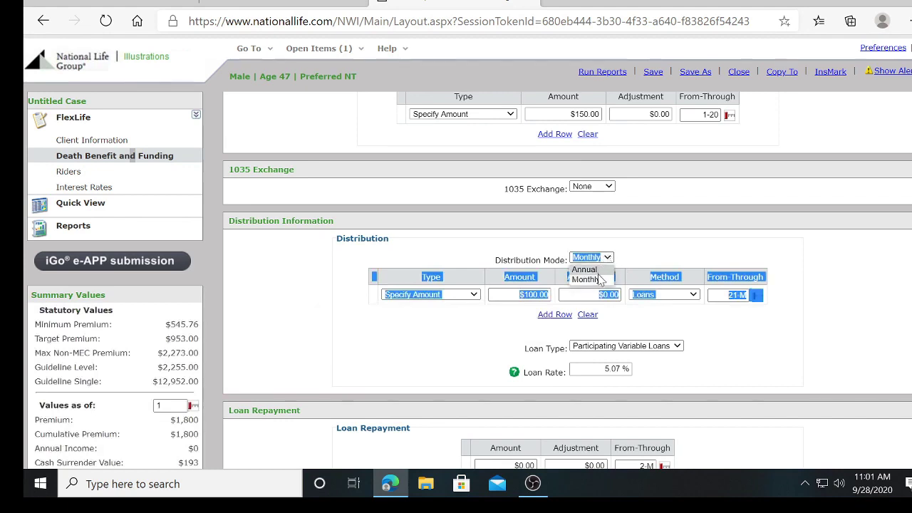
pyautogui.click(586, 270)
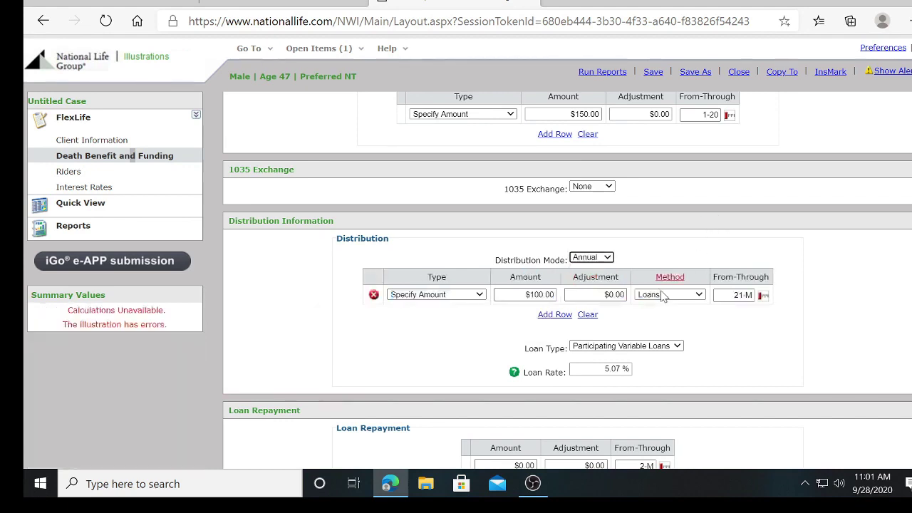
pyautogui.click(525, 295)
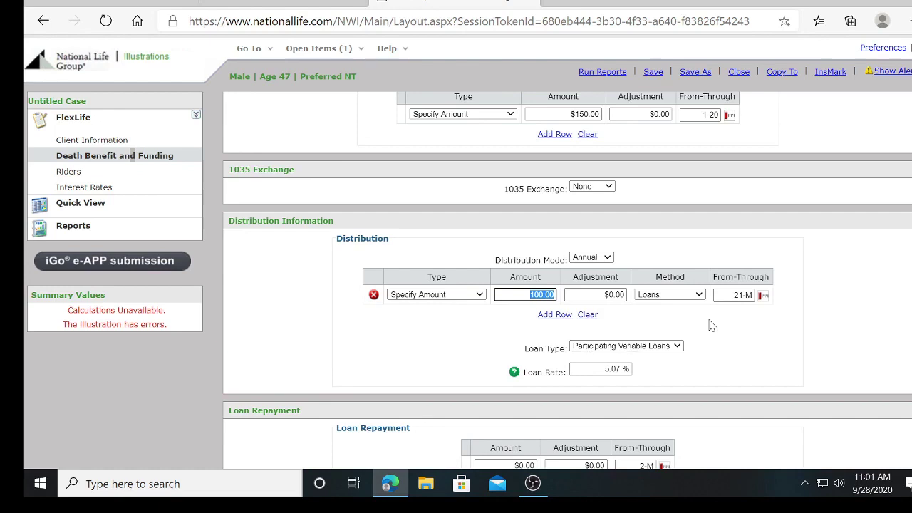
pyautogui.click(604, 261)
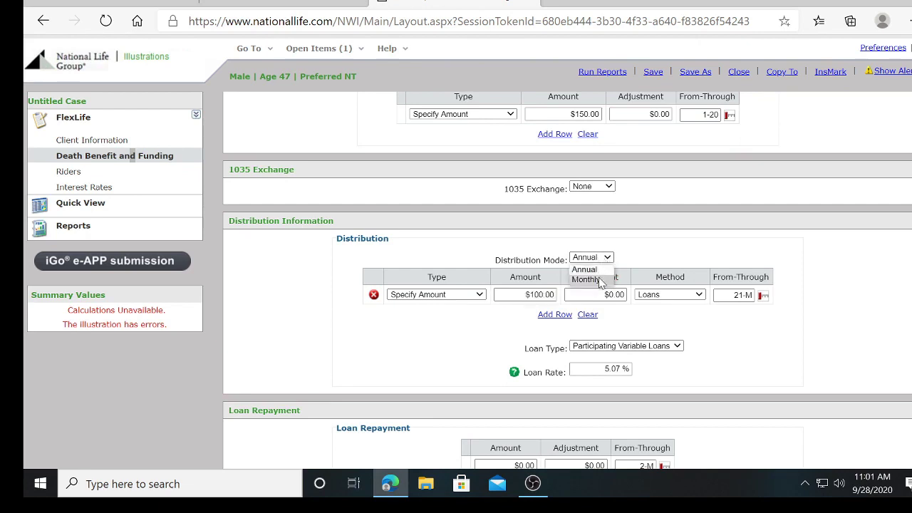
pyautogui.click(586, 278)
# - Set the specified monthly distribution amount to $200
pyautogui.click(540, 294)
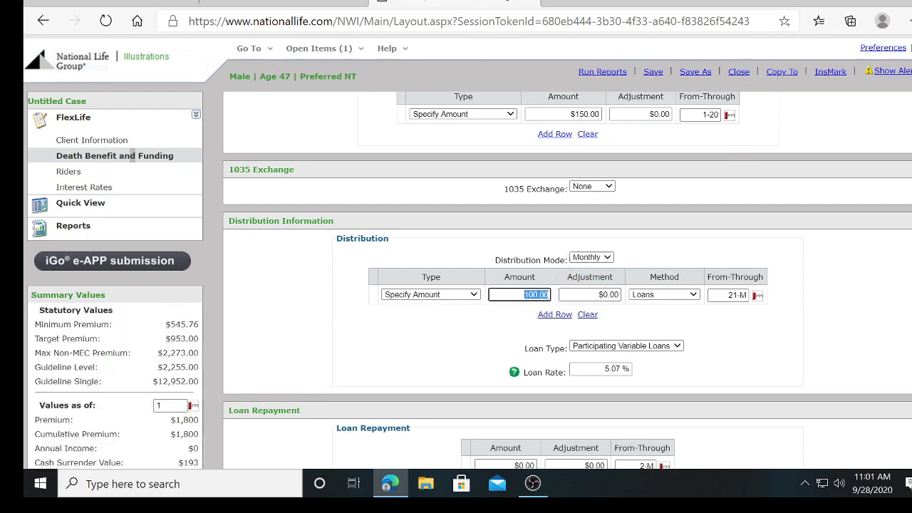
pyautogui.write('200')
pyautogui.click(418, 360)
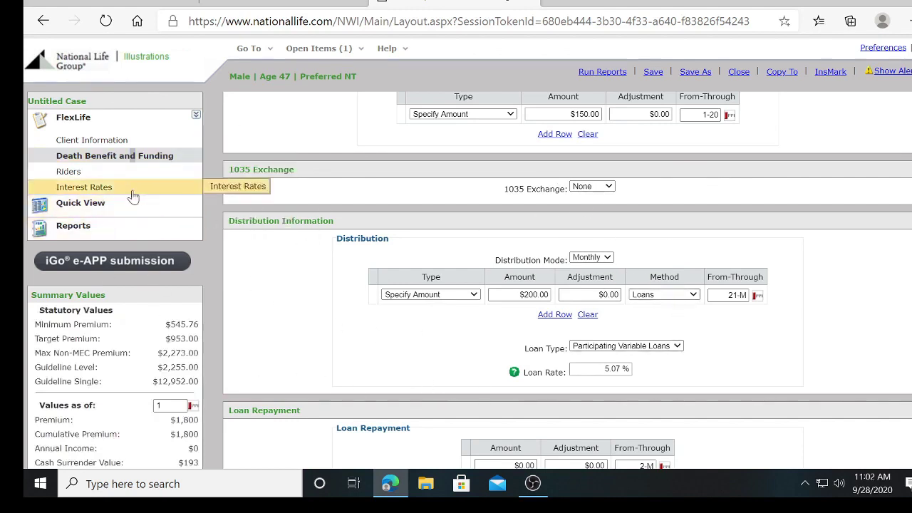
# - Open Quick View and examine the lapse year, loans, annual income and yearly values with the $200 monthly distribution
pyautogui.click(111, 206)
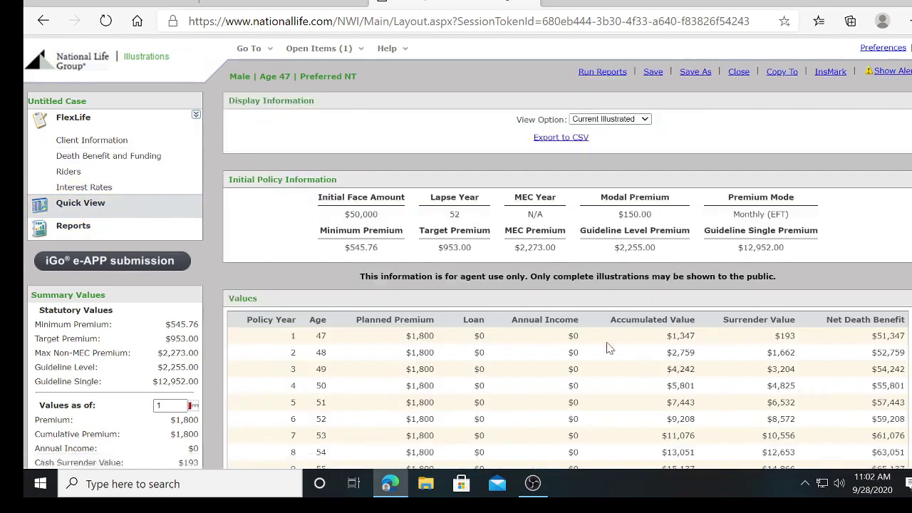
pyautogui.scroll(-5, 634, 305)
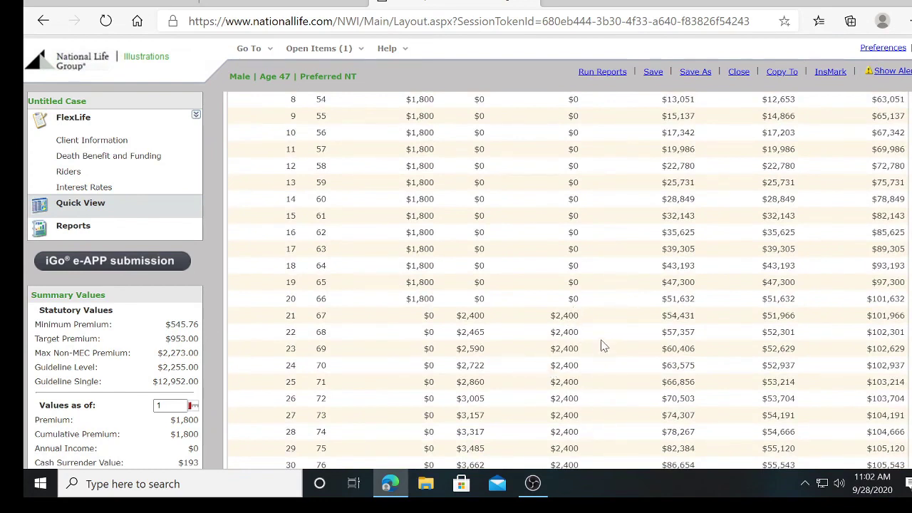
pyautogui.scroll(-5, 650, 398)
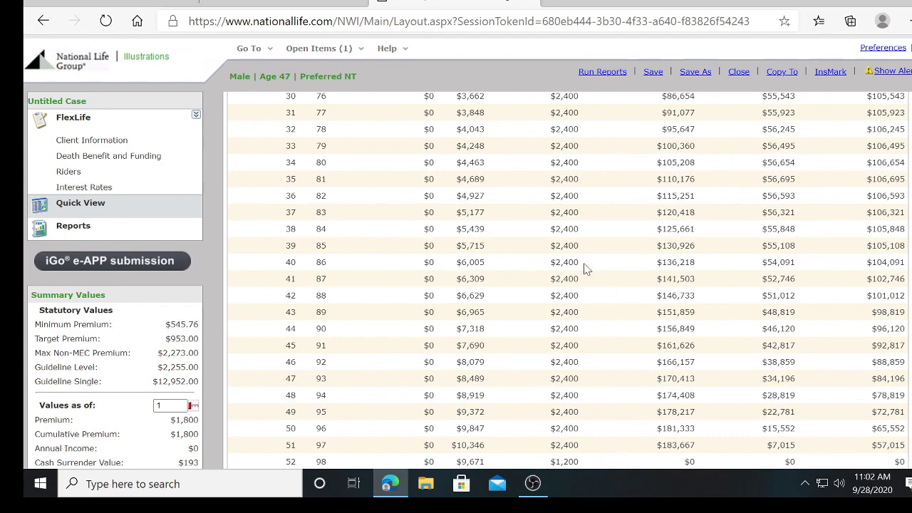
pyautogui.scroll(6, 582, 284)
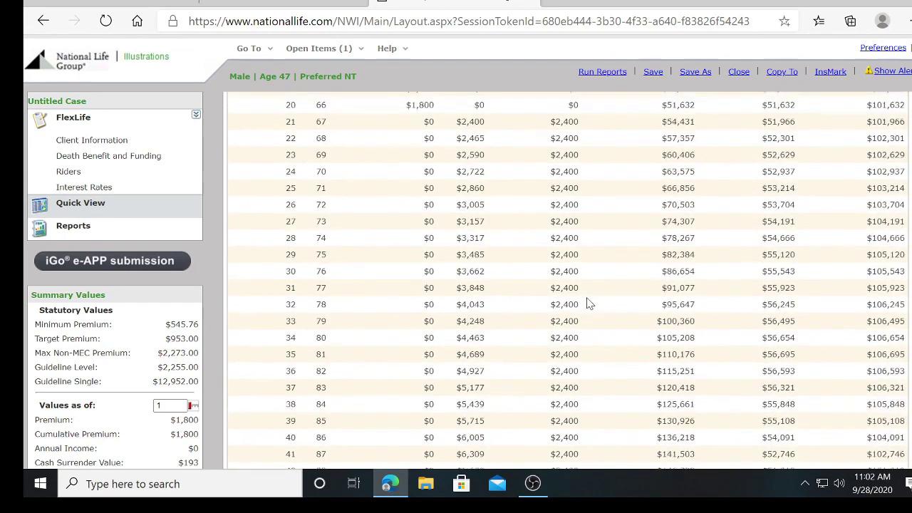
# - Return to Death Benefit and Funding and set the specified monthly distribution amount to $400
pyautogui.moveTo(148, 169)
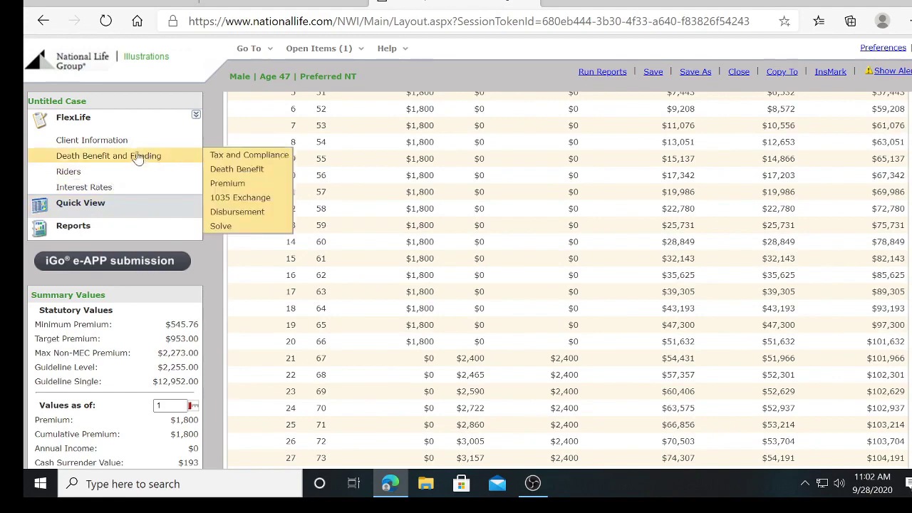
pyautogui.click(124, 156)
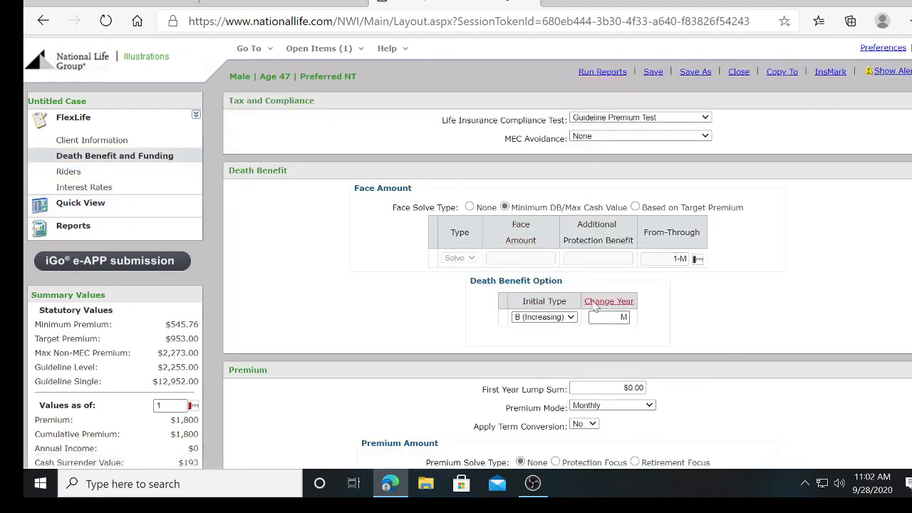
pyautogui.scroll(-6, 556, 299)
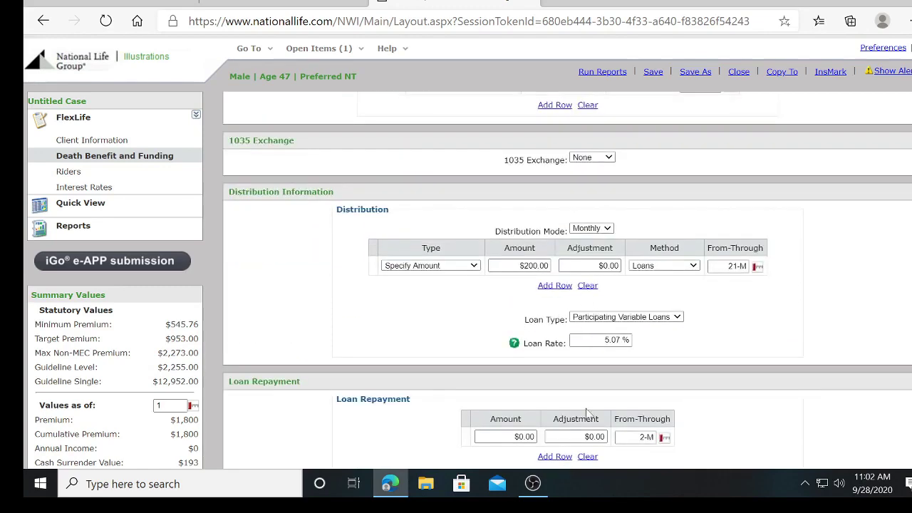
pyautogui.scroll(-1, 596, 427)
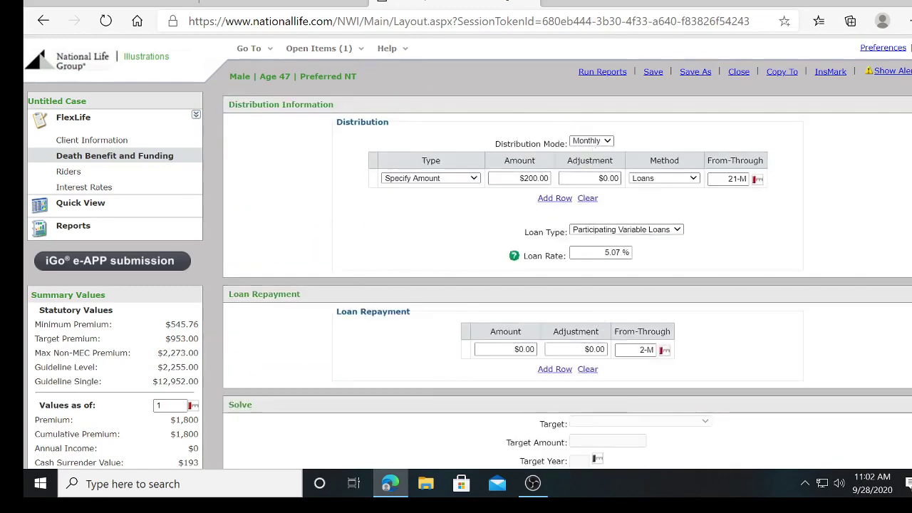
pyautogui.click(518, 178)
pyautogui.write('4')
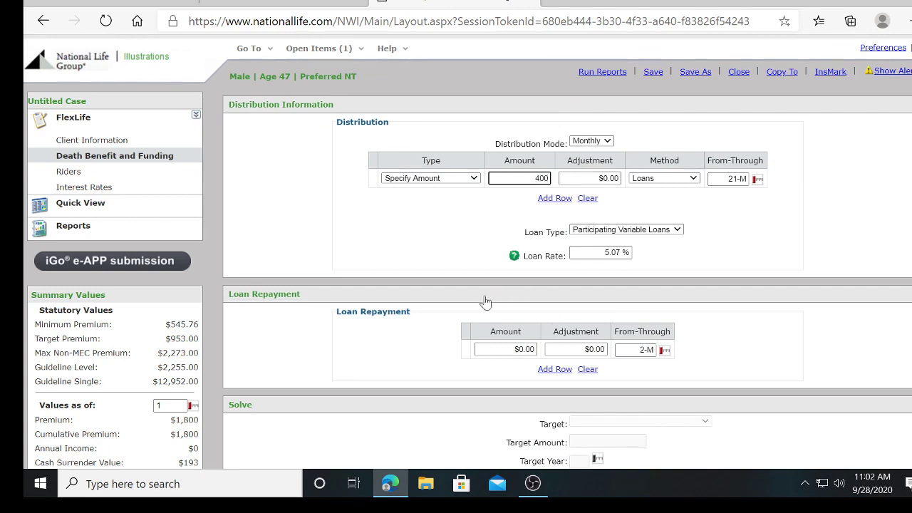
# - Open Quick View and examine the lapse year, loans, annual income and yearly values with the $400 monthly distribution
pyautogui.click(117, 209)
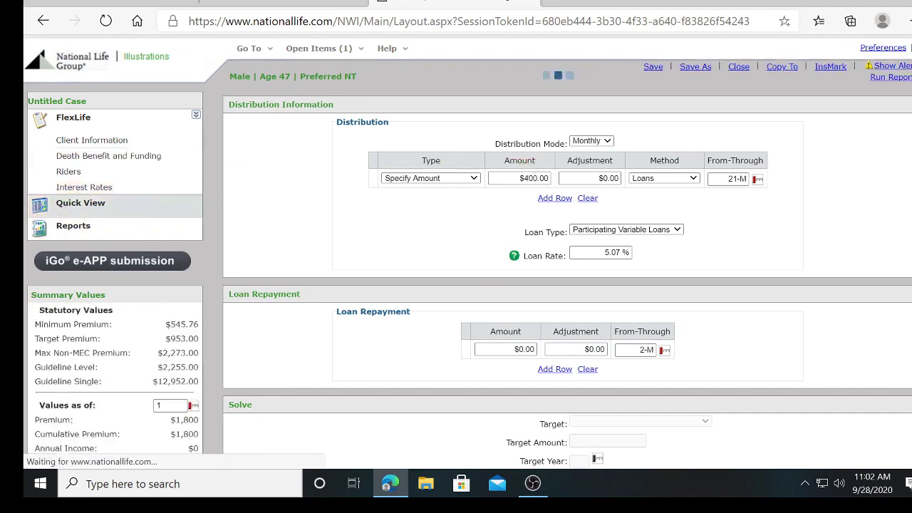
pyautogui.scroll(-6, 725, 345)
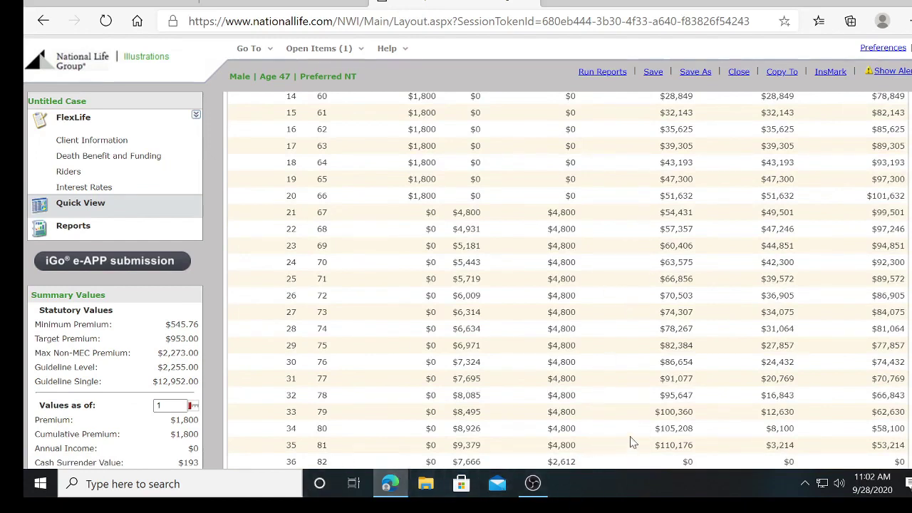
pyautogui.scroll(7, 624, 460)
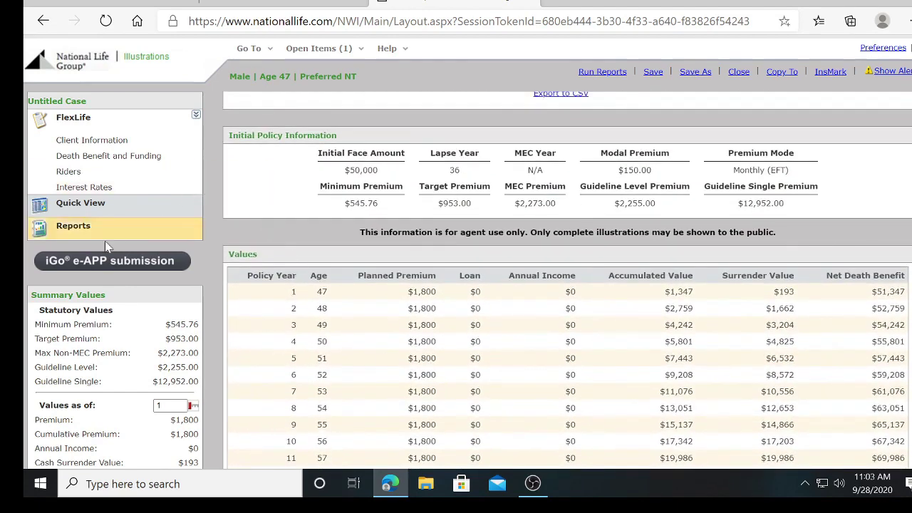
# - Return to Death Benefit and Funding and set the distribution type to Solve for Income
pyautogui.click(144, 160)
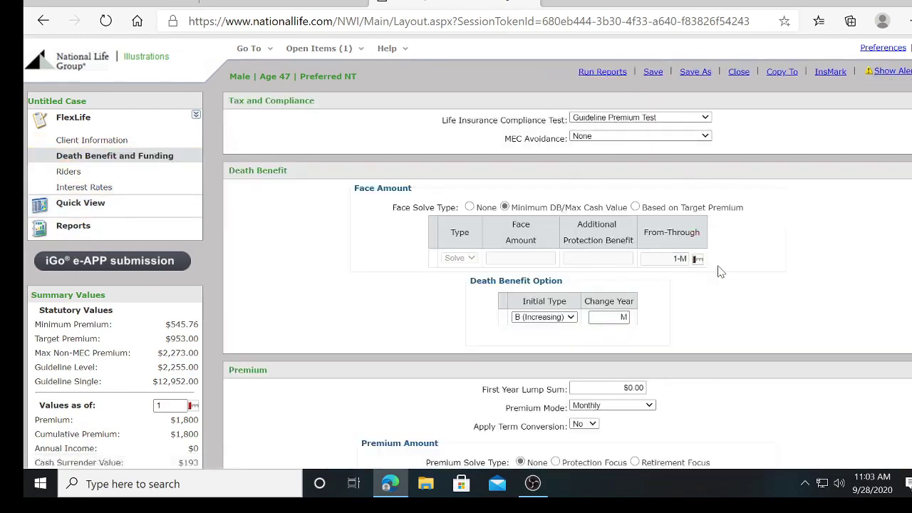
pyautogui.scroll(-3, 731, 321)
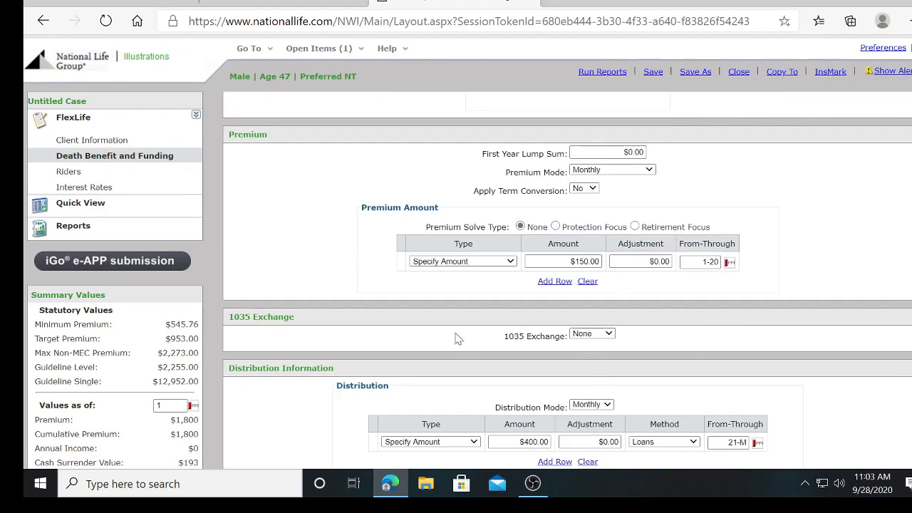
pyautogui.click(509, 262)
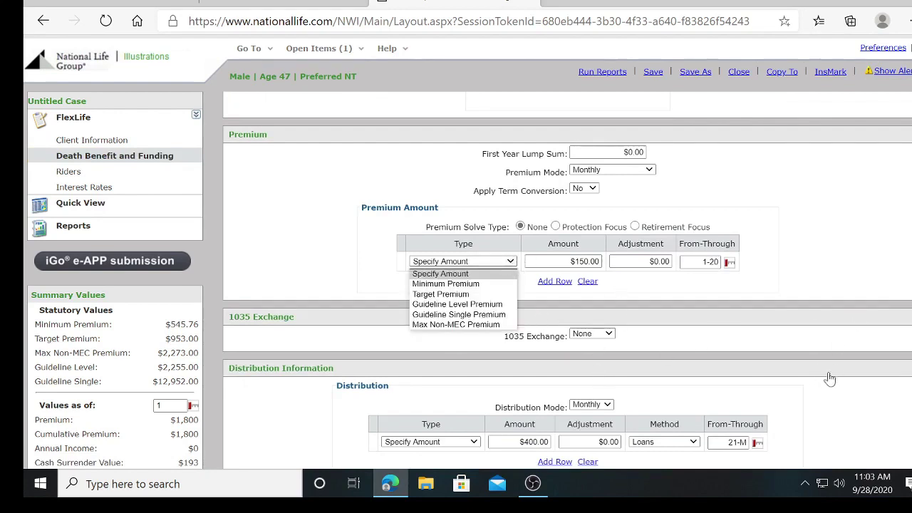
pyautogui.scroll(-3, 827, 400)
pyautogui.scroll(-1, 338, 347)
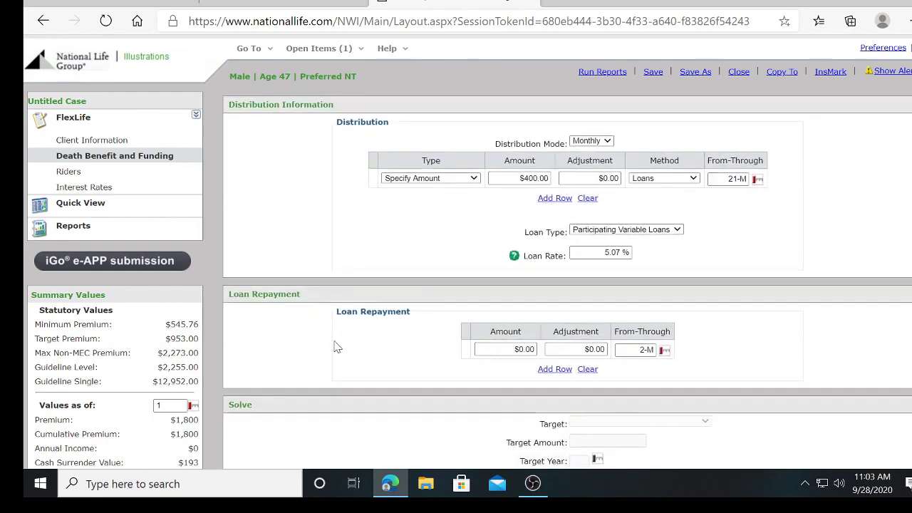
pyautogui.scroll(1, 369, 312)
pyautogui.scroll(-1, 302, 318)
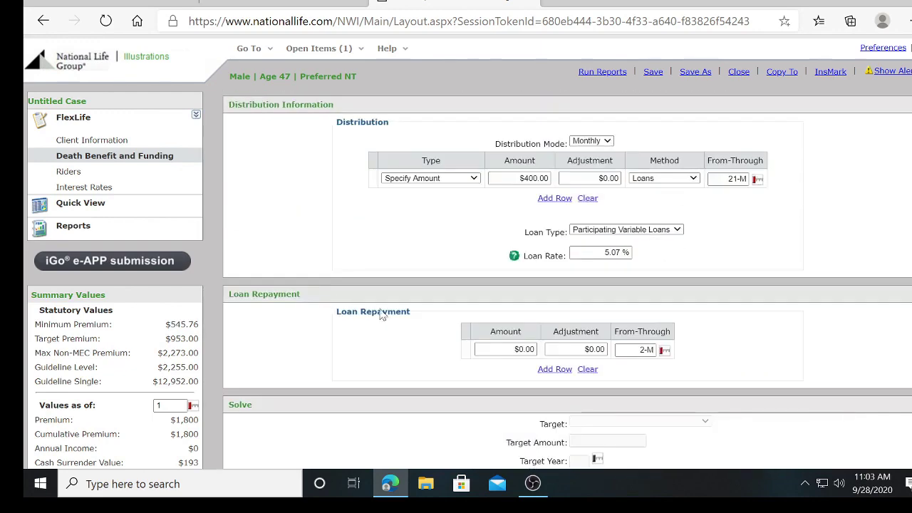
pyautogui.scroll(1, 378, 321)
pyautogui.click(473, 296)
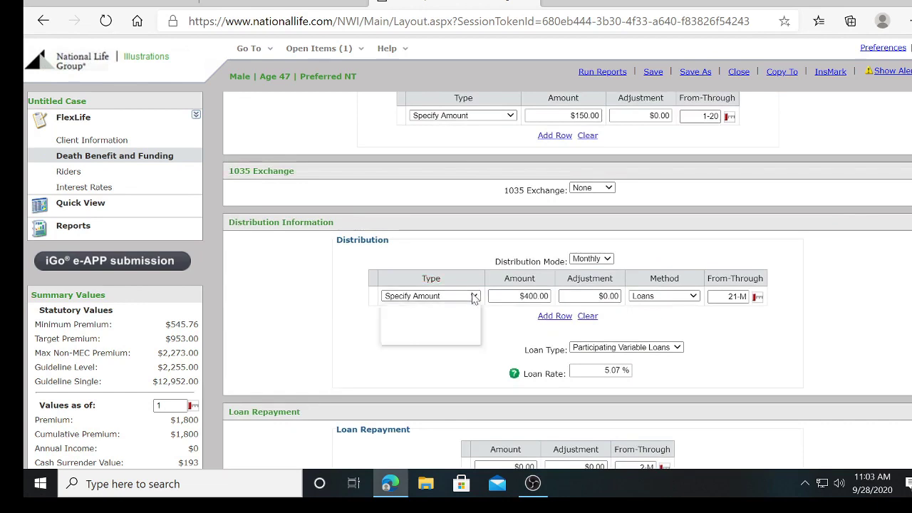
pyautogui.click(454, 329)
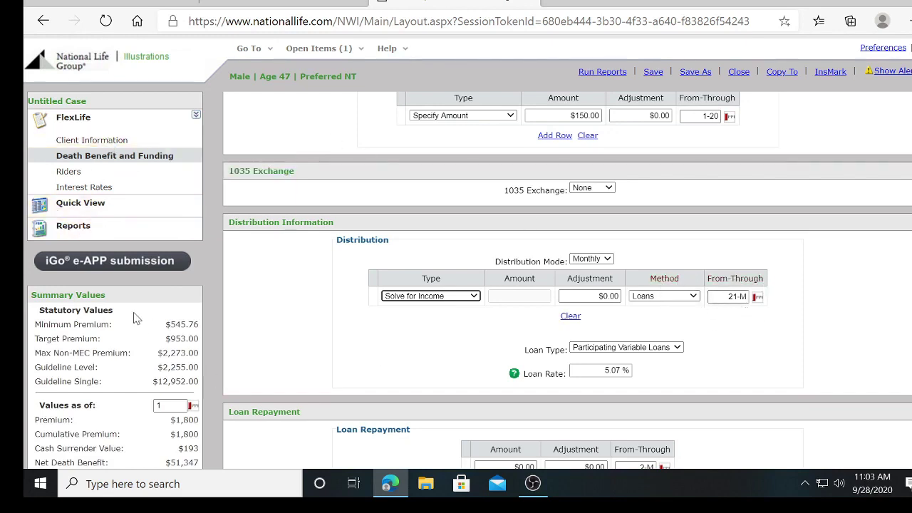
# - Open Quick View and examine the lapse year and yearly accumulated, surrender and death benefit values under Solve for Income
pyautogui.click(99, 211)
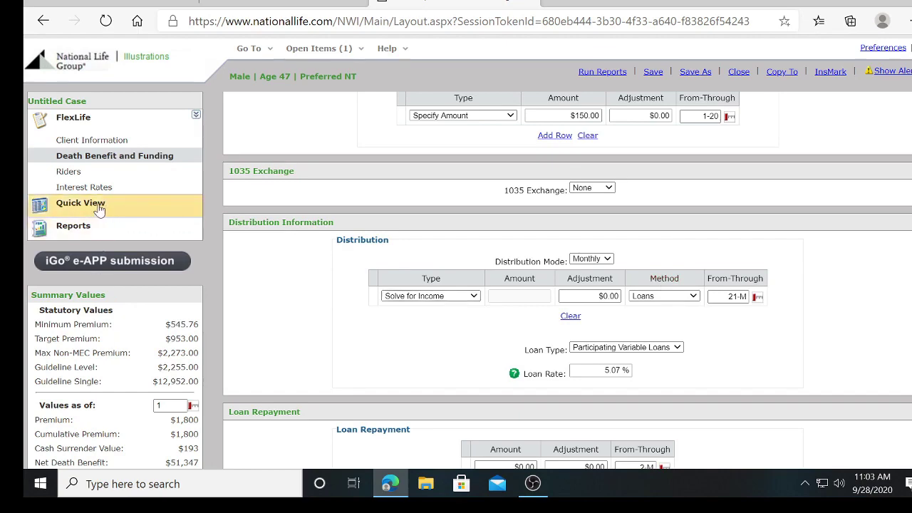
pyautogui.scroll(-1, 859, 198)
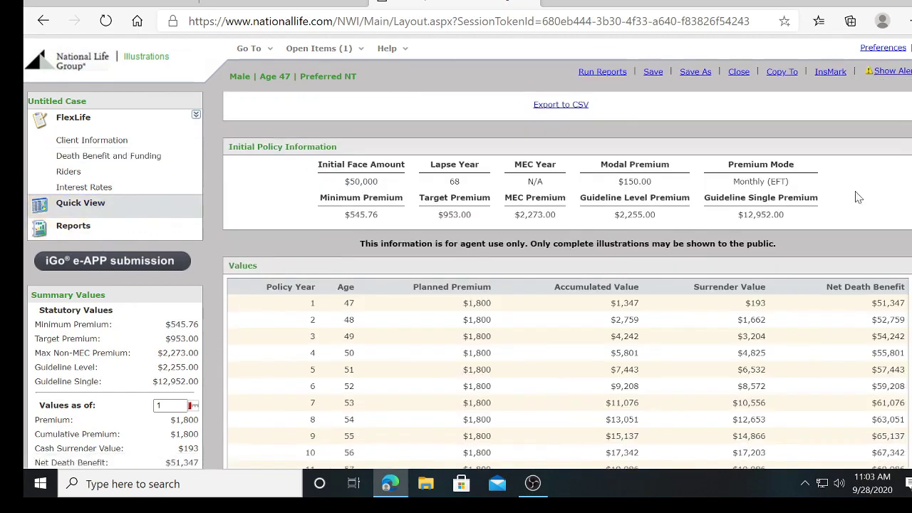
pyautogui.scroll(-7, 859, 197)
pyautogui.scroll(-1, 864, 214)
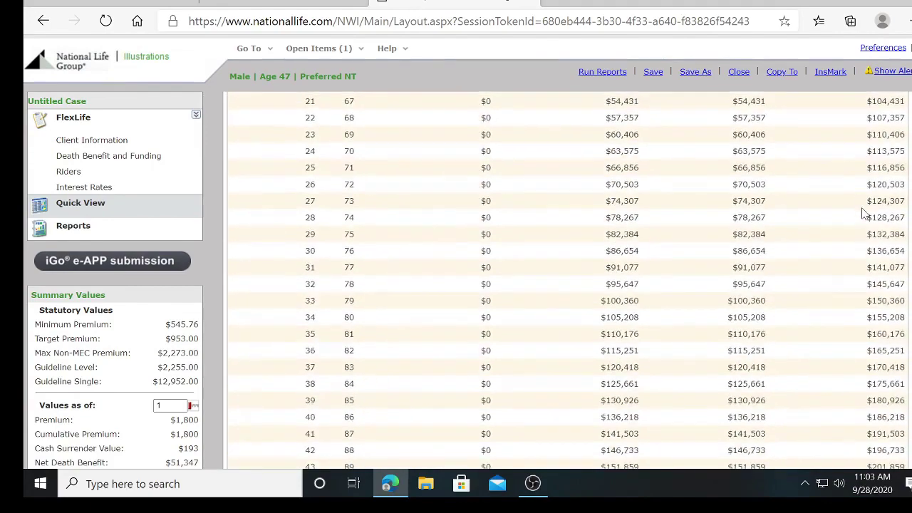
pyautogui.scroll(-2, 871, 221)
pyautogui.scroll(4, 706, 264)
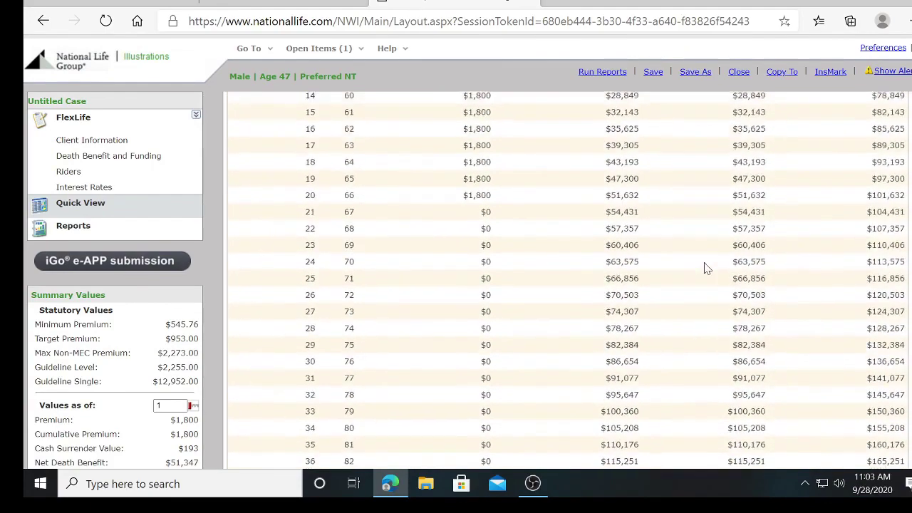
pyautogui.scroll(2, 685, 299)
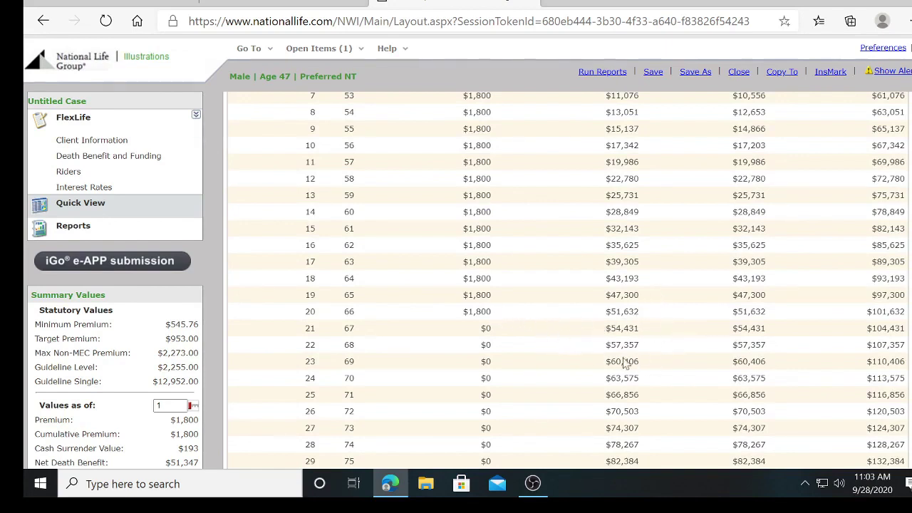
pyautogui.scroll(-4, 625, 363)
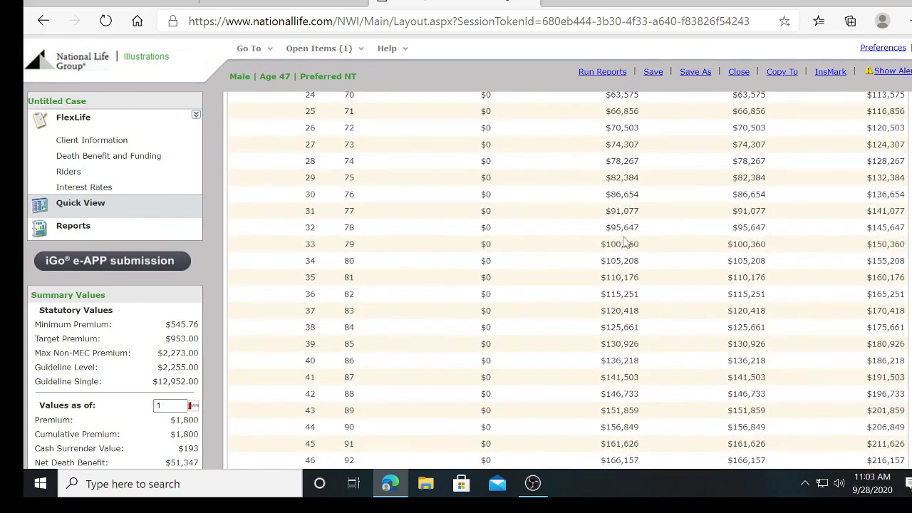
pyautogui.scroll(-3, 640, 228)
pyautogui.scroll(6, 640, 228)
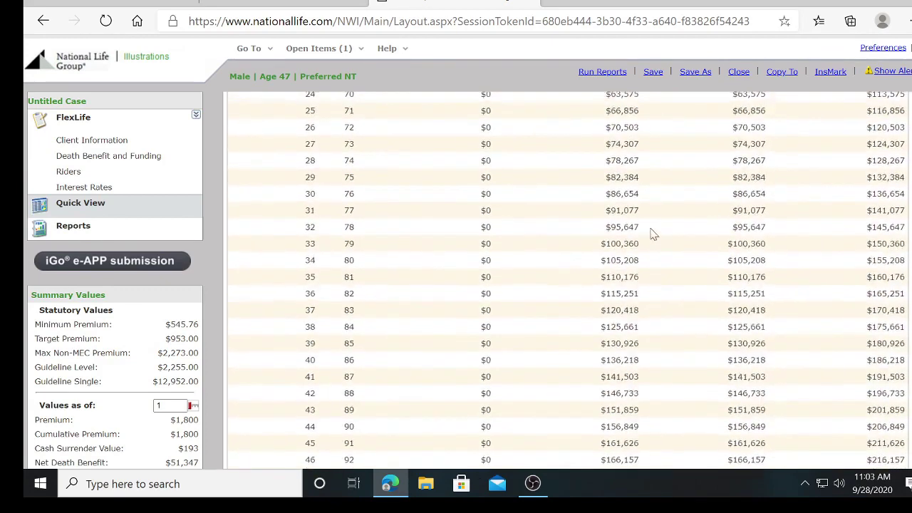
# - Return to Death Benefit and Funding and set the income distribution's From-Through period to 21-A85
pyautogui.click(146, 158)
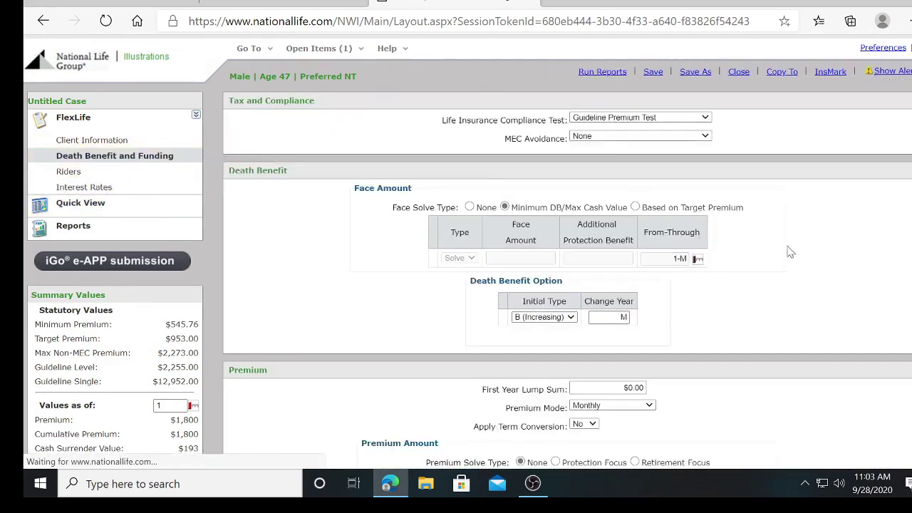
pyautogui.scroll(-5, 563, 328)
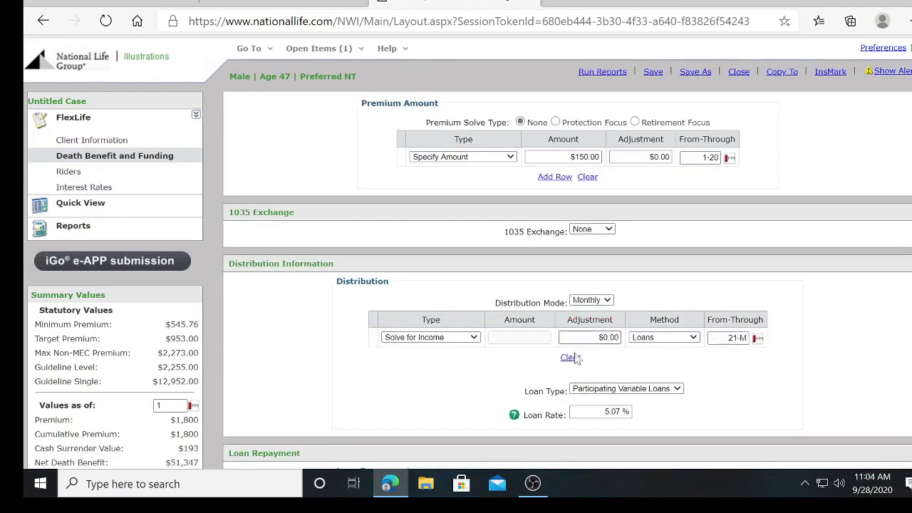
pyautogui.click(729, 337)
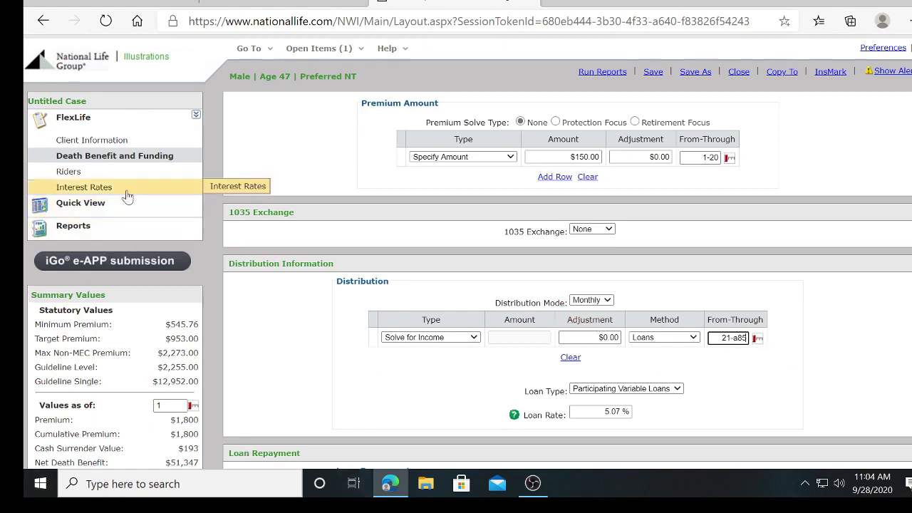
# - Open Quick View and review the policy information and yearly values for income solved through age 85
pyautogui.click(112, 213)
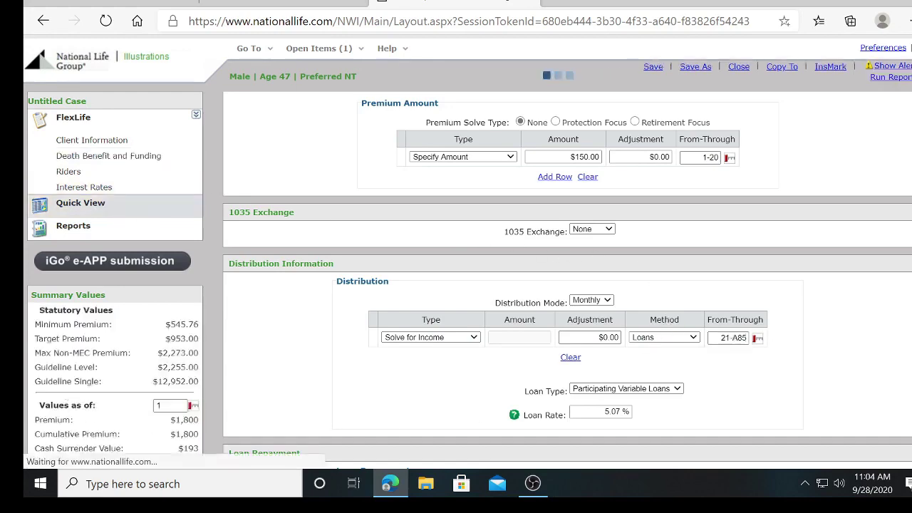
pyautogui.scroll(-2, 734, 360)
pyautogui.scroll(-3, 734, 360)
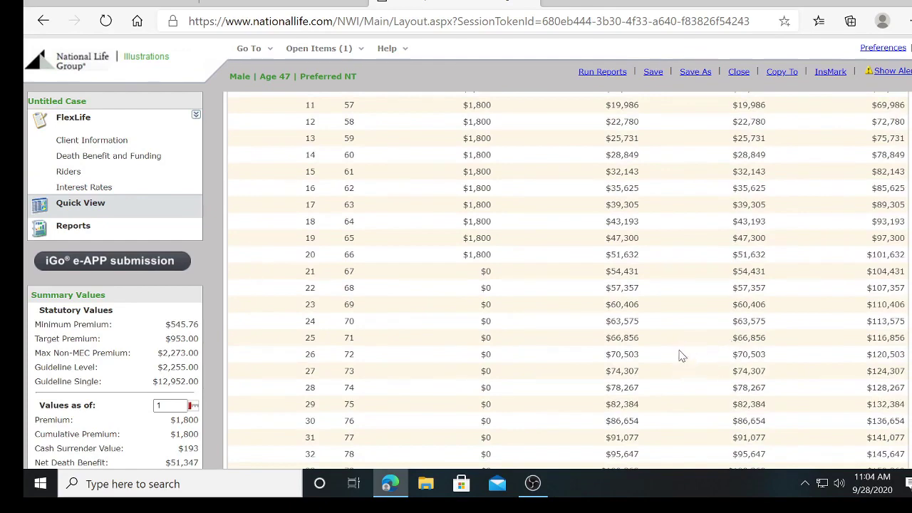
pyautogui.scroll(-5, 631, 329)
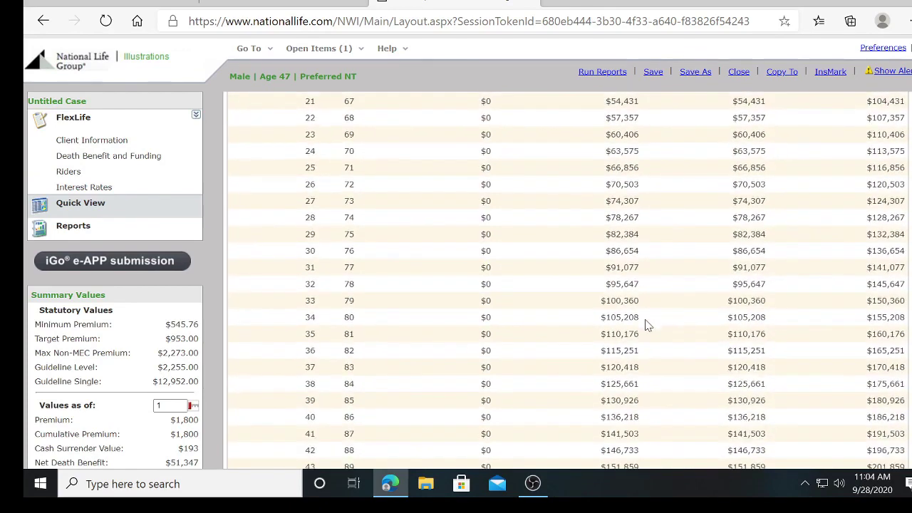
pyautogui.scroll(-3, 702, 323)
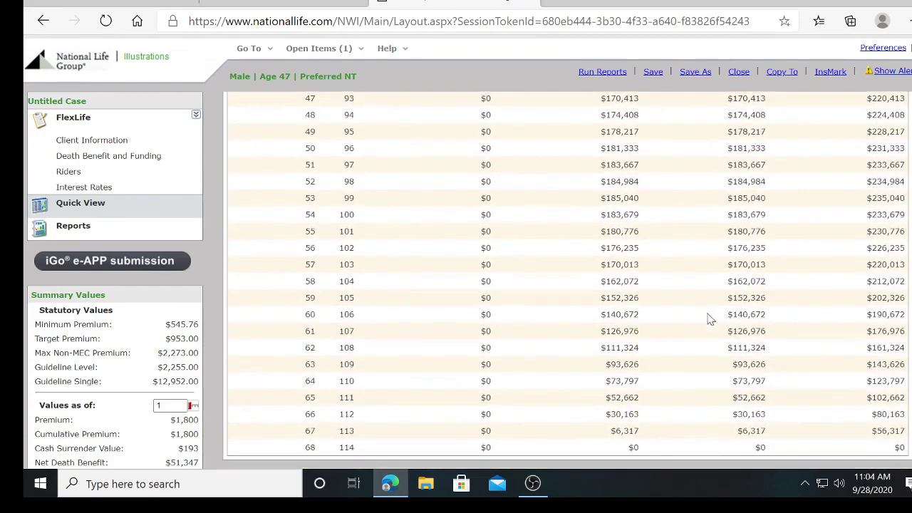
pyautogui.scroll(7, 715, 318)
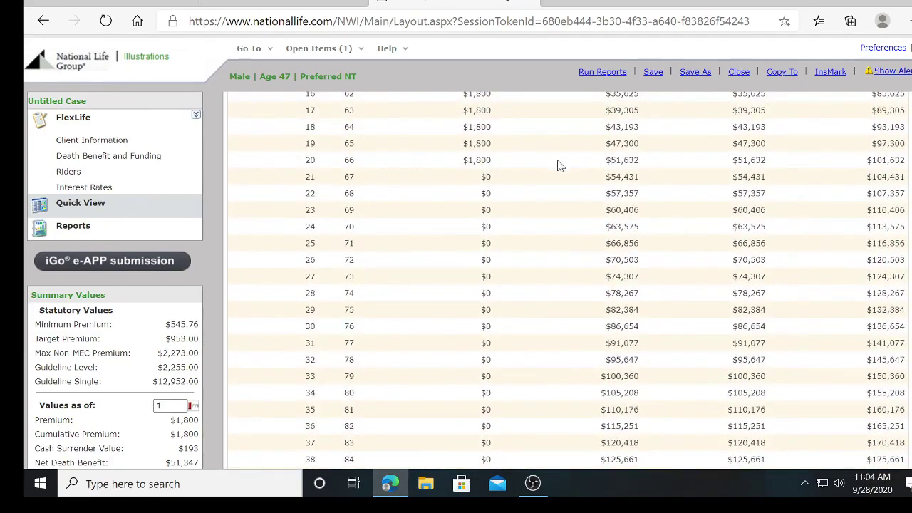
pyautogui.scroll(3, 717, 271)
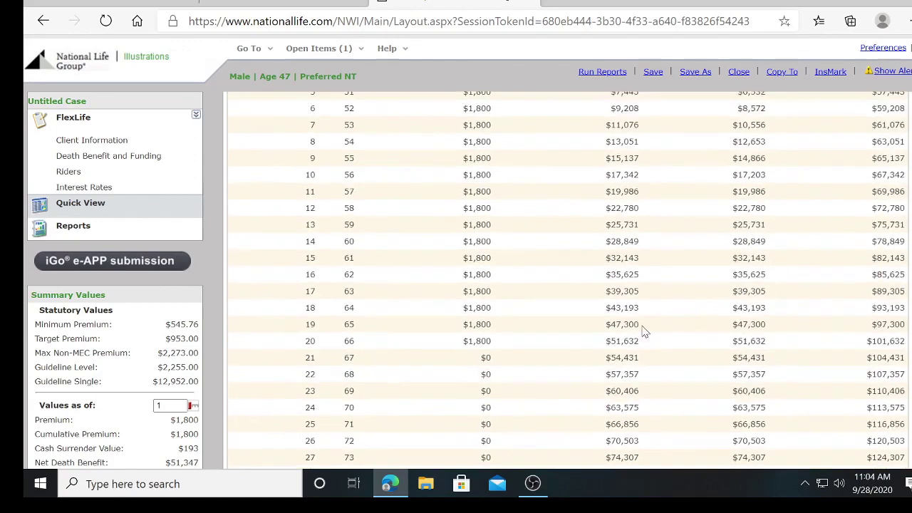
pyautogui.scroll(3, 701, 314)
pyautogui.scroll(-3, 700, 321)
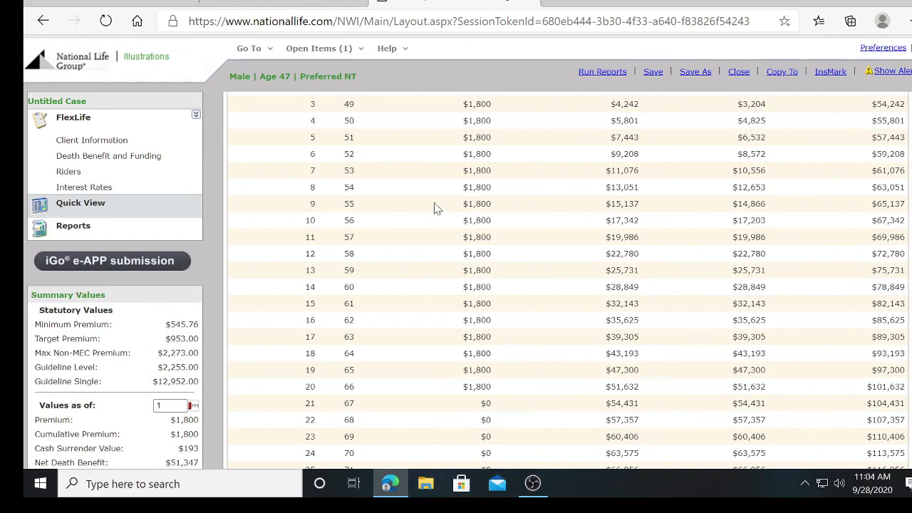
pyautogui.scroll(3, 437, 208)
# - Return to Death Benefit and Funding, change the distribution type to Lifetime Income Benefit and set its From-Through period to 21-A85
pyautogui.moveTo(96, 177)
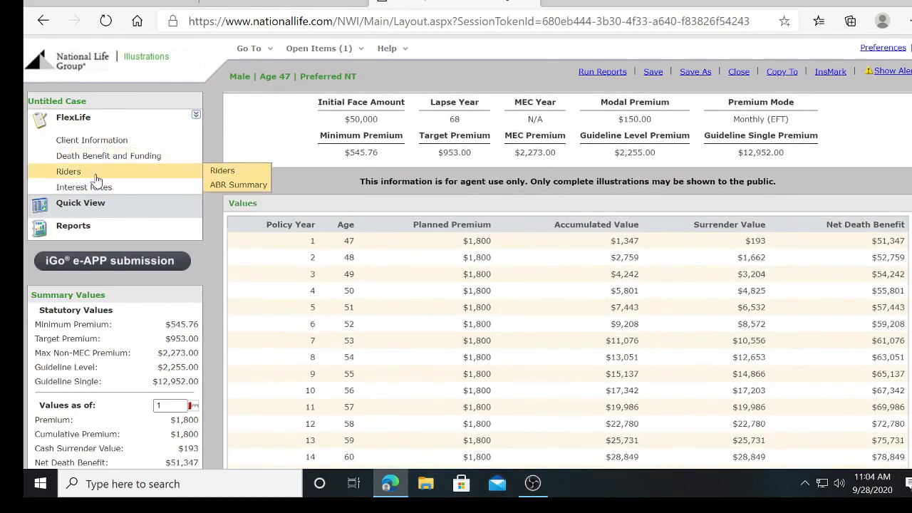
pyautogui.moveTo(141, 143)
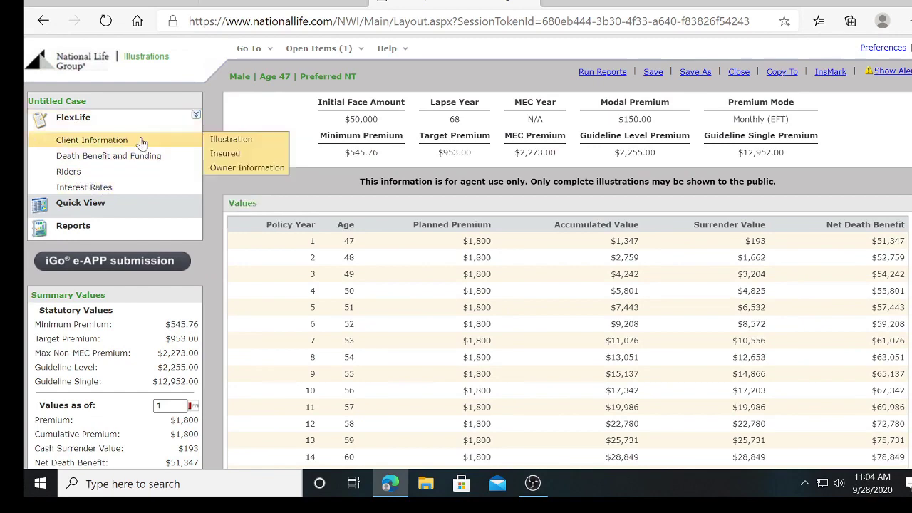
pyautogui.click(137, 158)
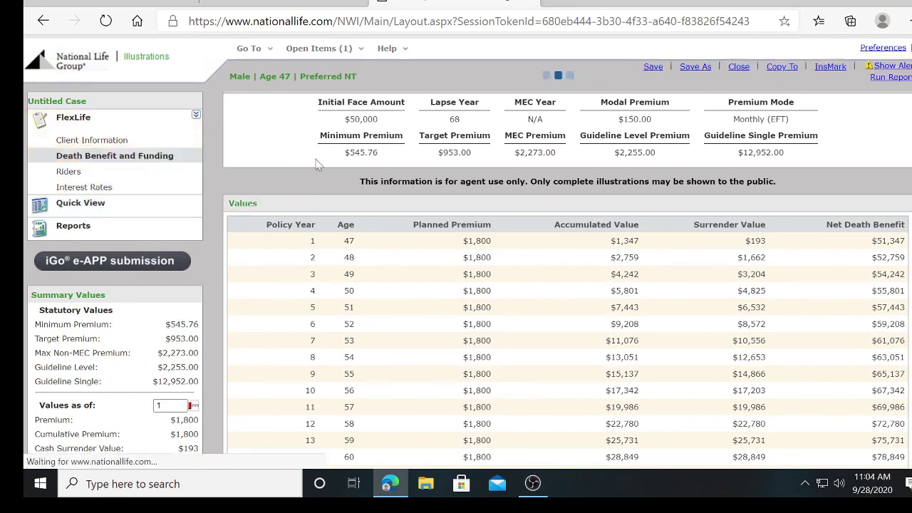
pyautogui.scroll(-3, 717, 357)
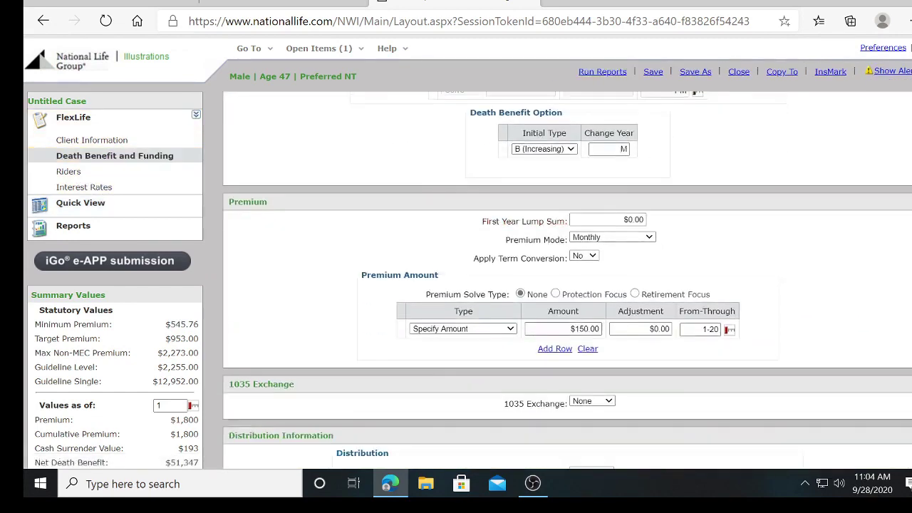
pyautogui.scroll(-1, 489, 245)
pyautogui.scroll(-3, 505, 292)
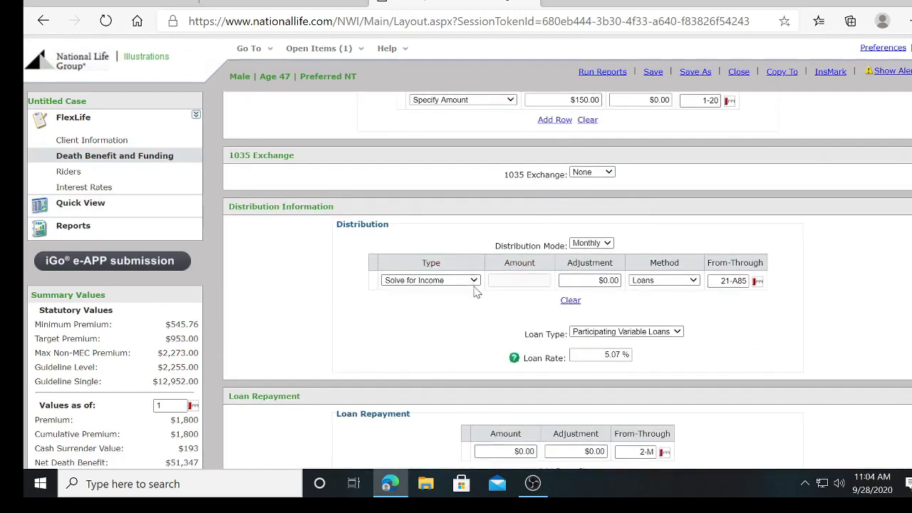
pyautogui.click(473, 282)
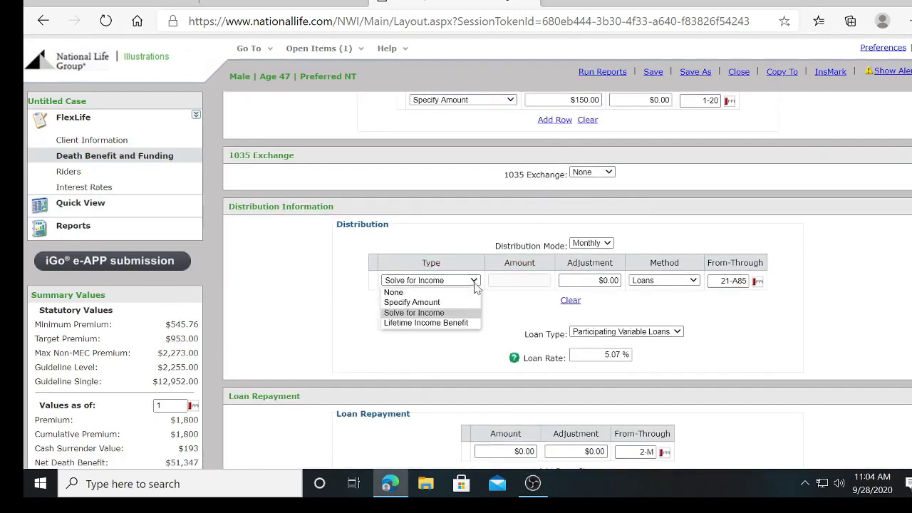
pyautogui.click(454, 324)
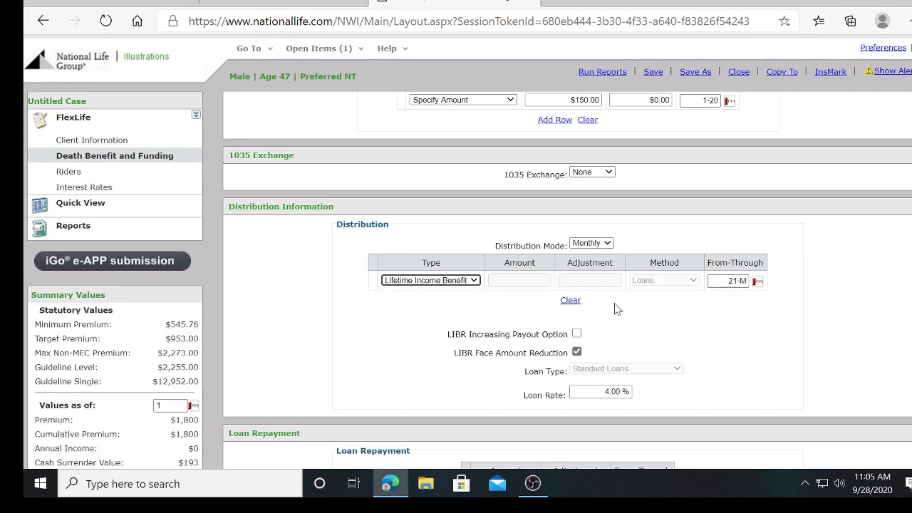
pyautogui.click(727, 281)
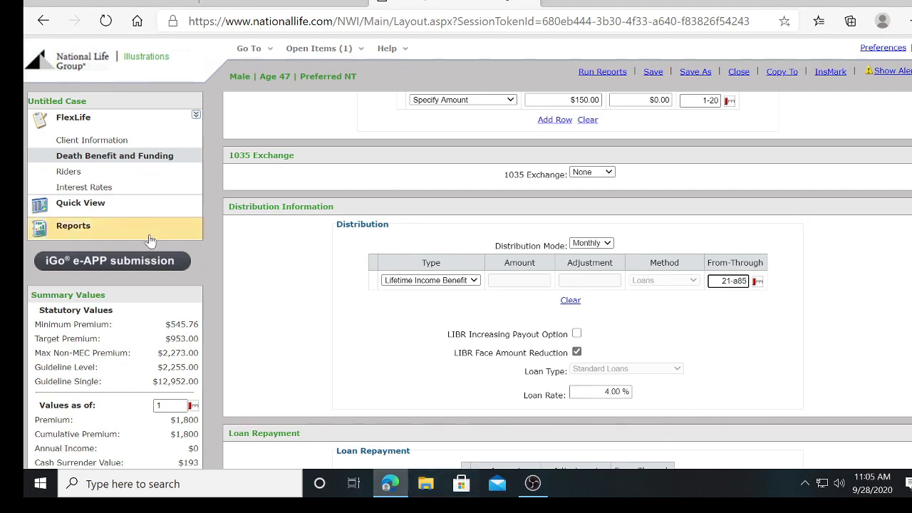
# - Try to open Quick View with the current income settings, and clear the Lifetime Income Benefit distribution row set for 21-A85
pyautogui.click(130, 205)
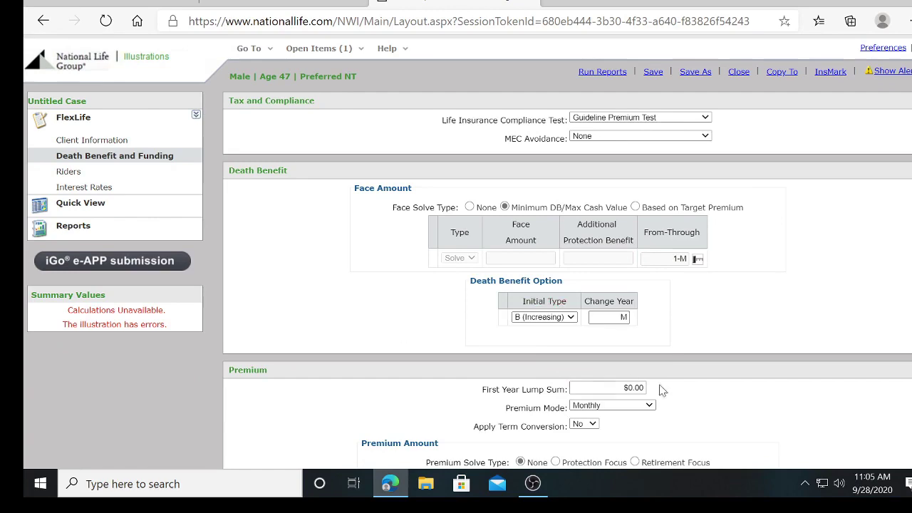
pyautogui.scroll(-4, 660, 389)
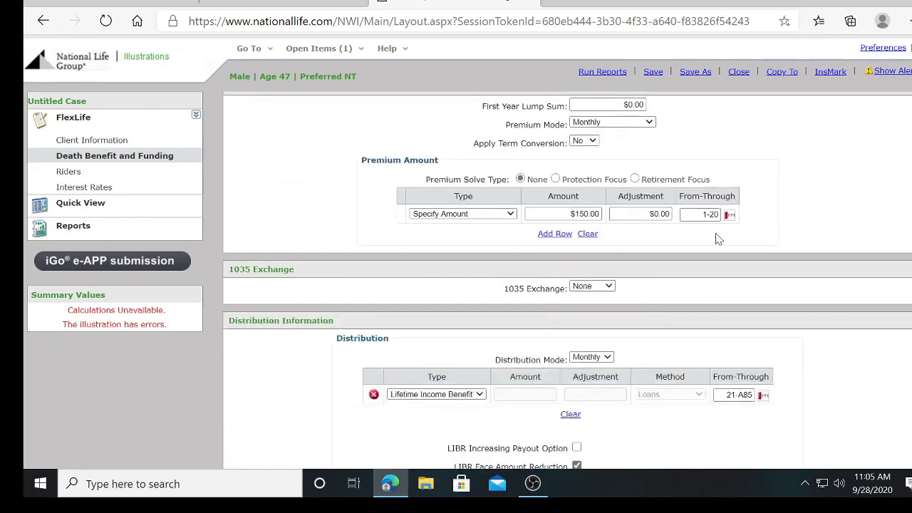
pyautogui.scroll(-2, 767, 275)
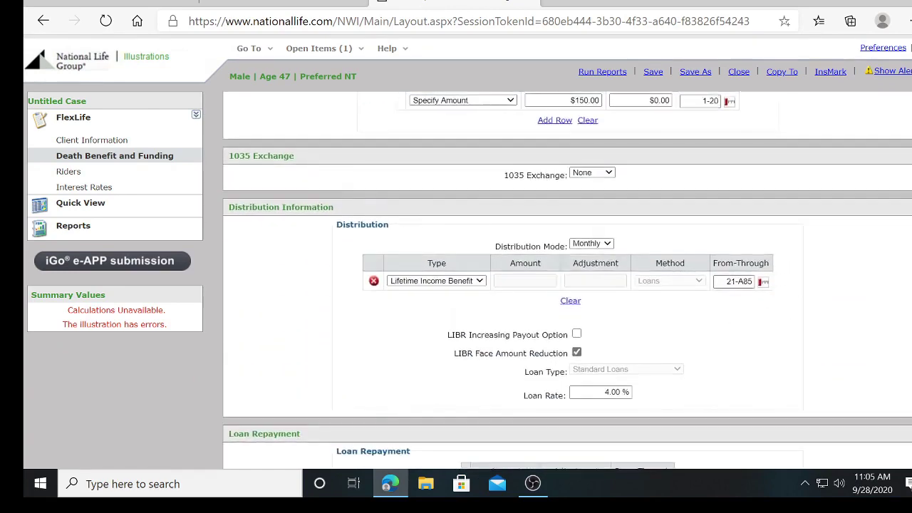
pyautogui.click(734, 281)
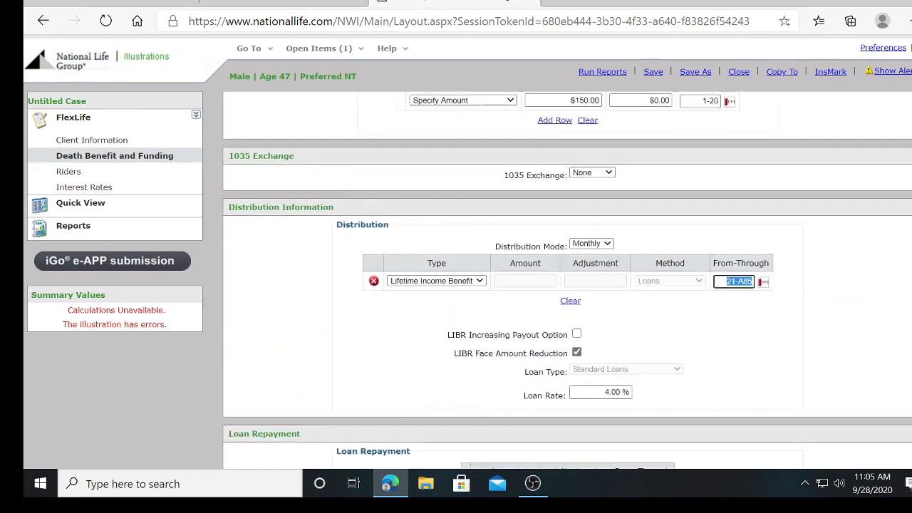
pyautogui.click(479, 281)
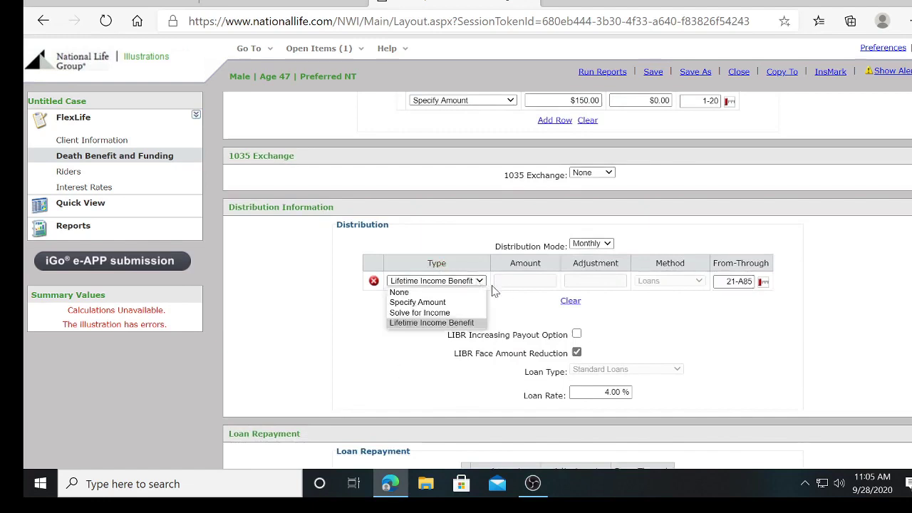
pyautogui.click(570, 303)
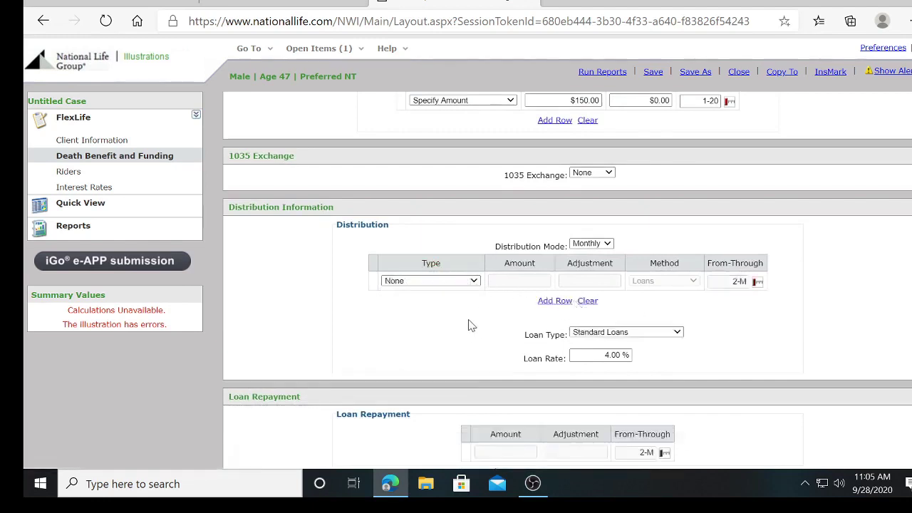
# - Set the distribution type to Lifetime Income Benefit with a From-Through period of 21-M
pyautogui.click(474, 281)
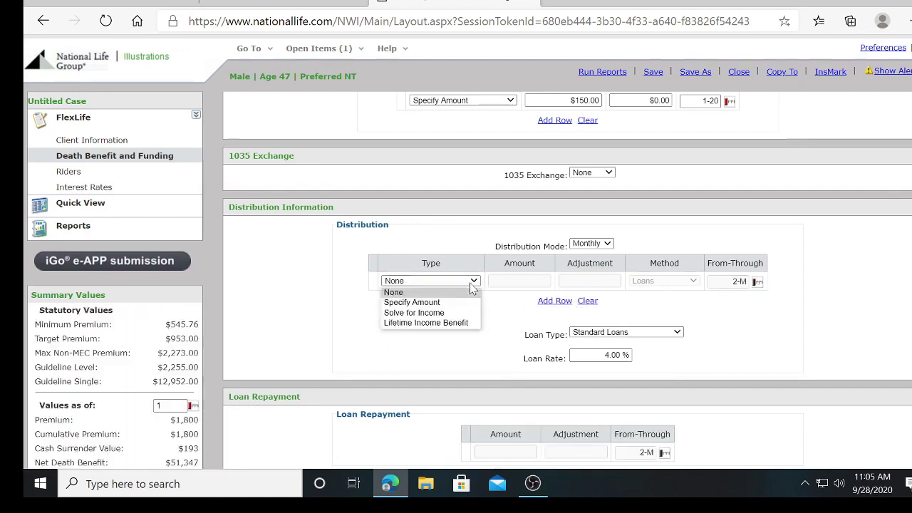
pyautogui.click(470, 323)
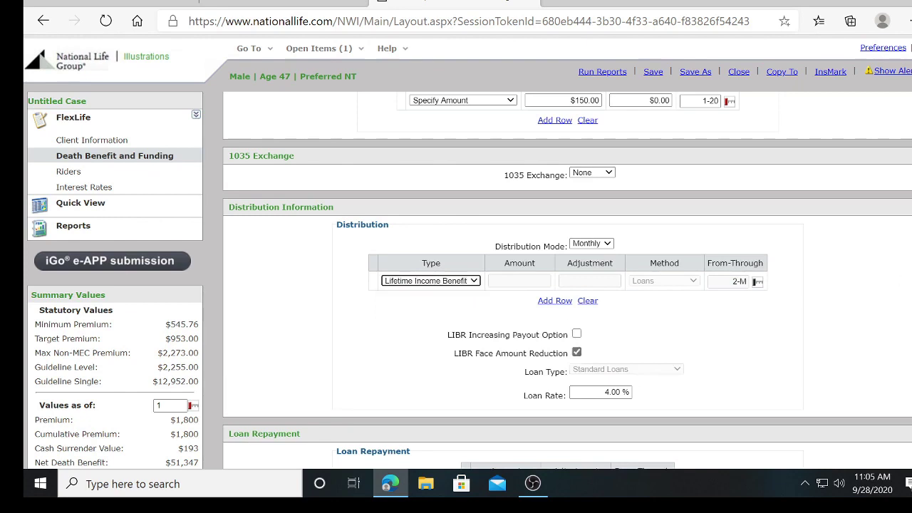
pyautogui.write('1')
pyautogui.press('Tab')
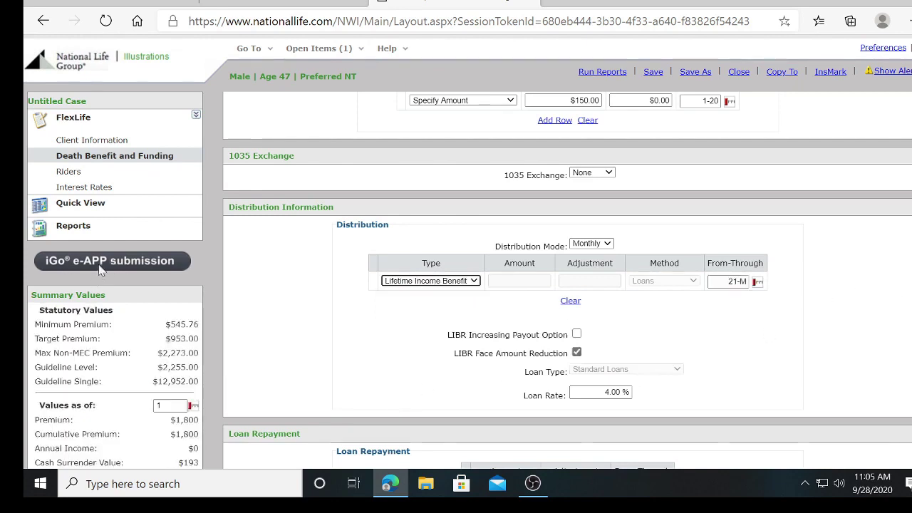
# - Open Quick View and review the yearly loan, income, accumulated, surrender and death benefit values through age 120 under Lifetime Income Benefit
pyautogui.moveTo(83, 208); pyautogui.dragTo(90, 207)
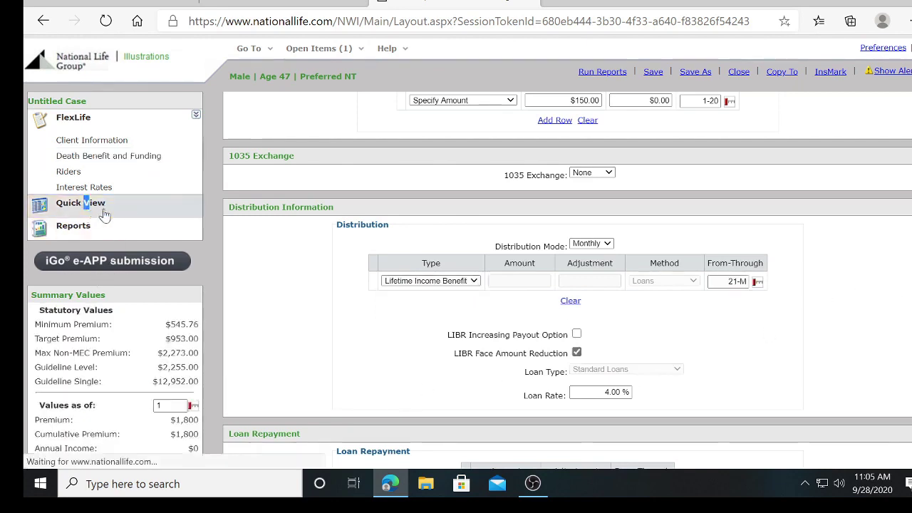
pyautogui.scroll(-4, 692, 310)
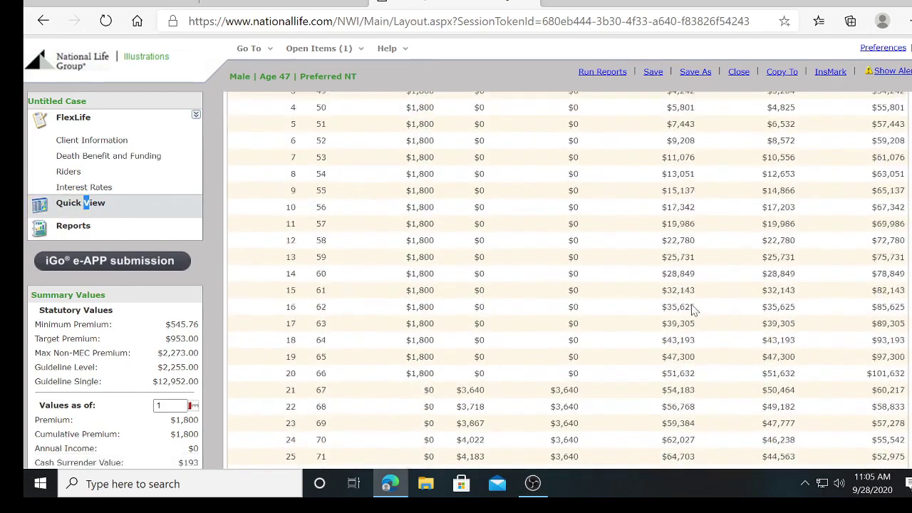
pyautogui.scroll(-1, 692, 310)
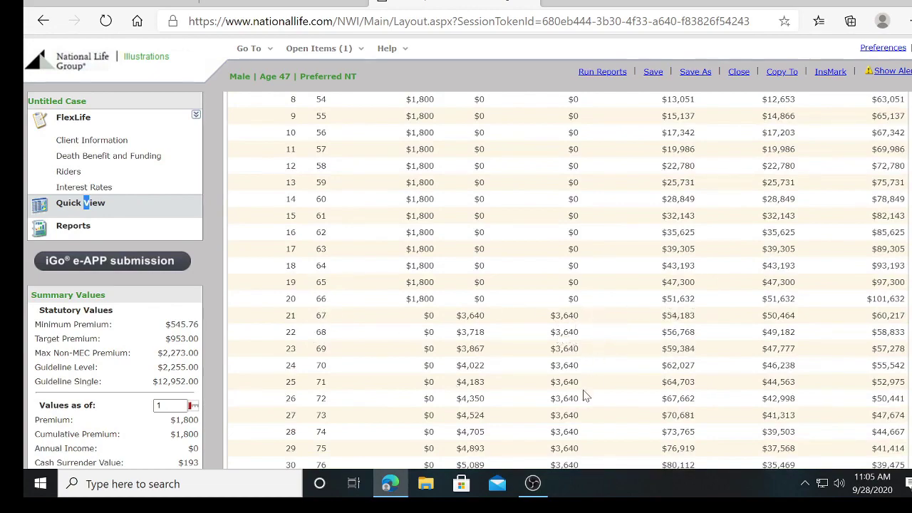
pyautogui.scroll(-3, 614, 380)
pyautogui.scroll(-9, 615, 380)
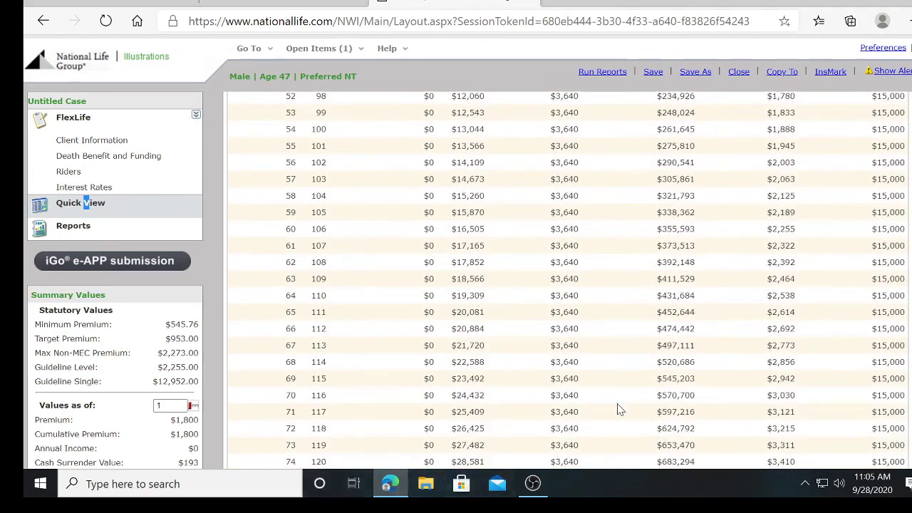
pyautogui.scroll(6, 619, 410)
pyautogui.scroll(-6, 624, 409)
pyautogui.scroll(11, 621, 407)
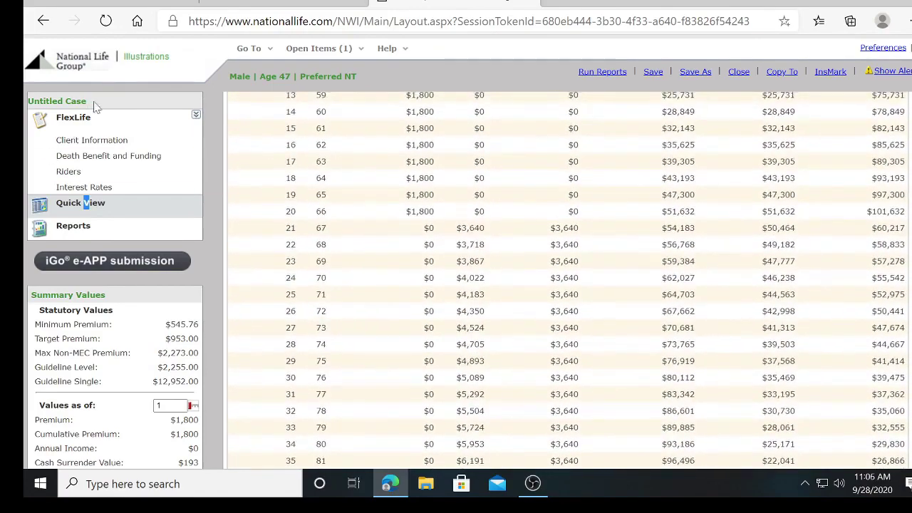
pyautogui.moveTo(121, 140)
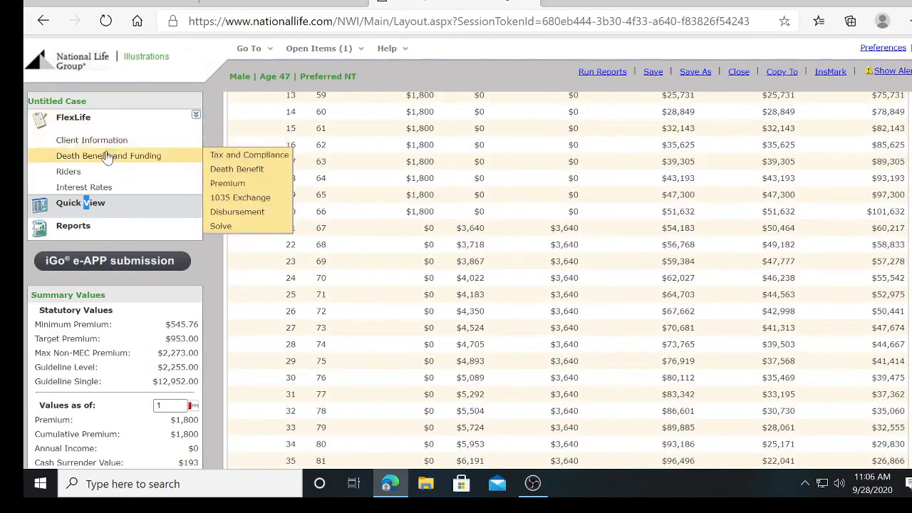
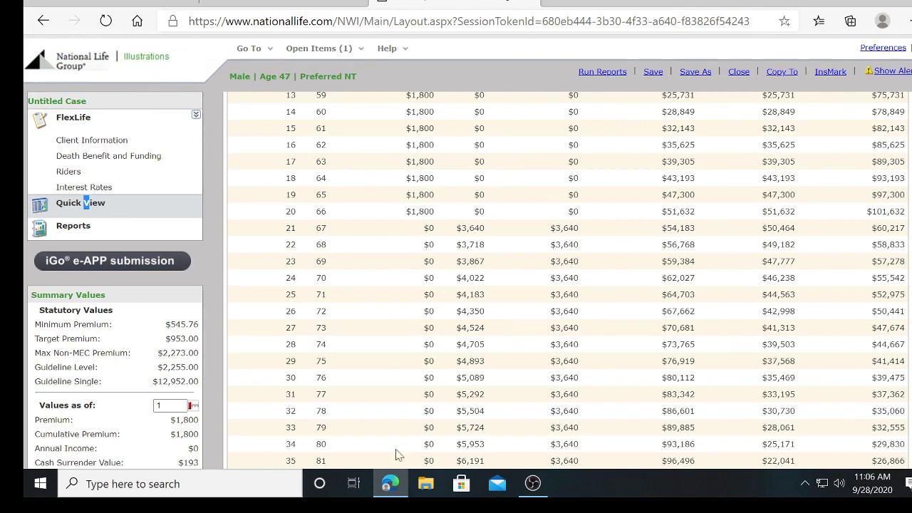
pyautogui.scroll(5, 521, 356)
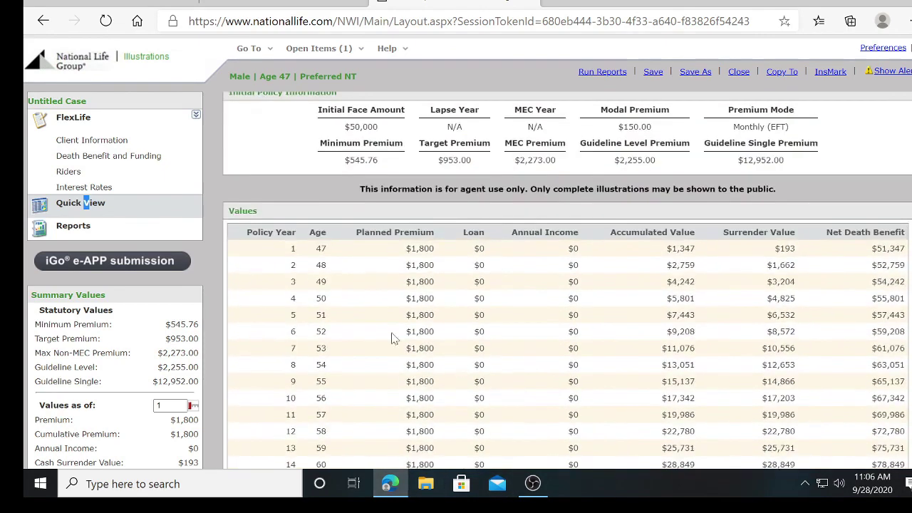
# - Return to Death Benefit and Funding and clear both the $150 premium row and the Lifetime Income Benefit distribution row
pyautogui.click(153, 156)
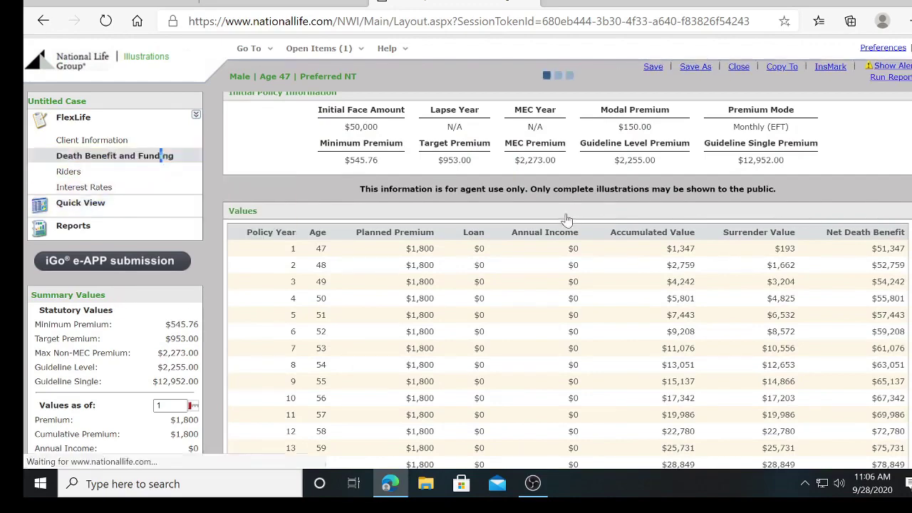
pyautogui.scroll(-5, 652, 263)
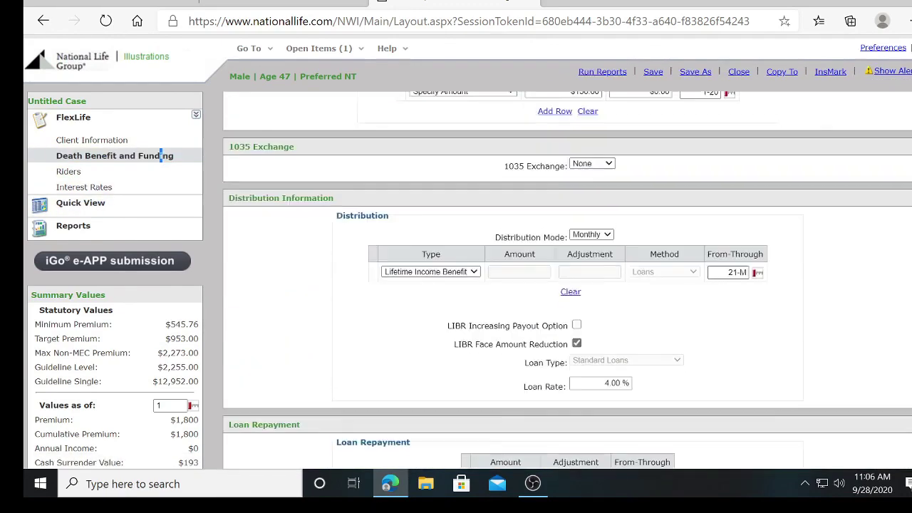
pyautogui.scroll(-2, 682, 246)
pyautogui.scroll(2, 666, 410)
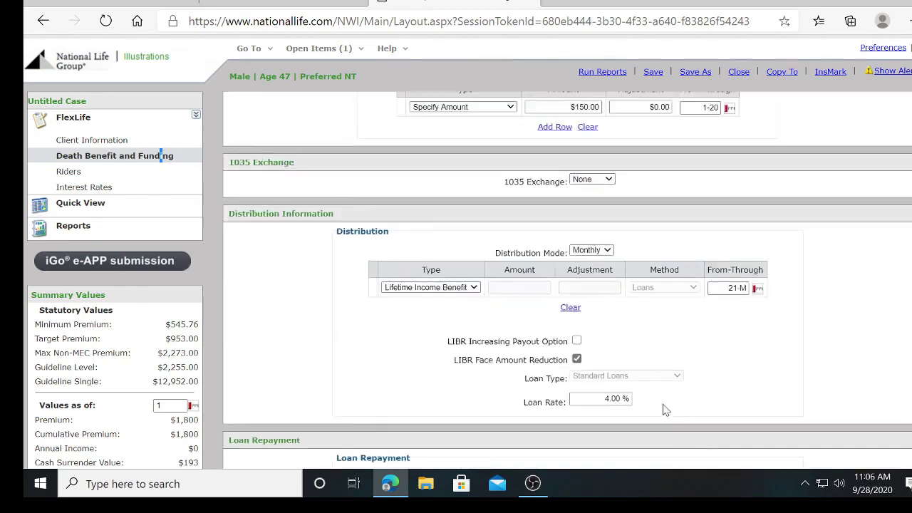
pyautogui.scroll(3, 699, 281)
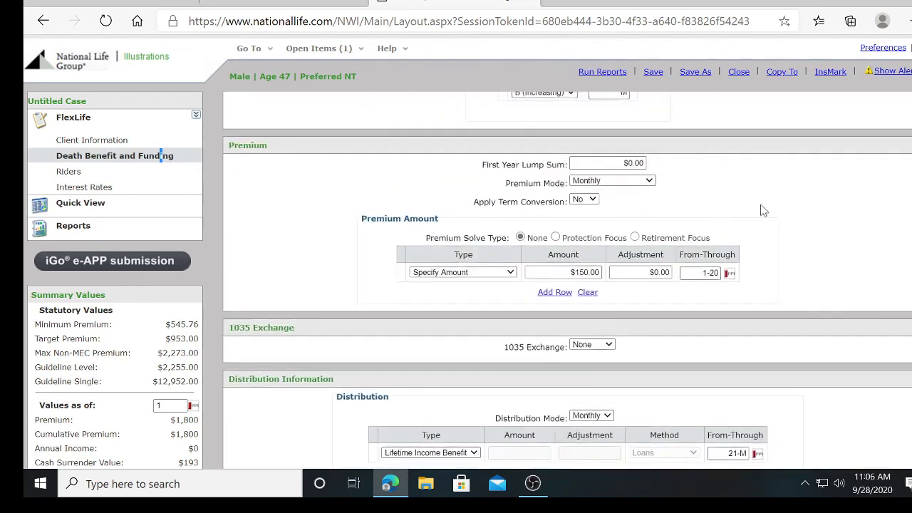
pyautogui.scroll(2, 793, 249)
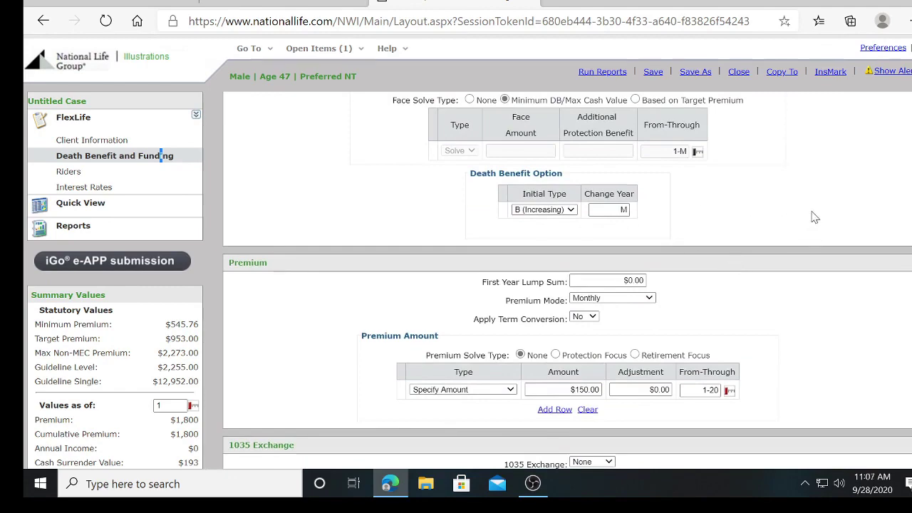
pyautogui.scroll(2, 799, 242)
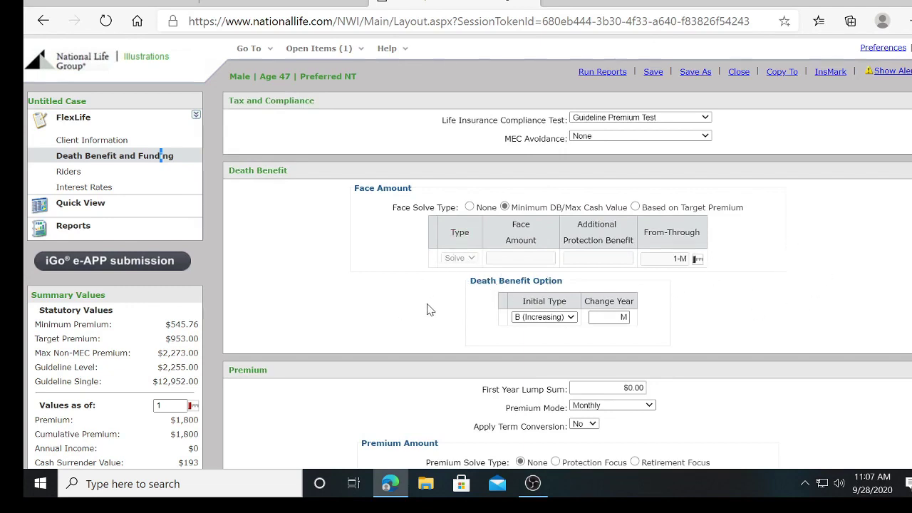
pyautogui.scroll(-2, 520, 308)
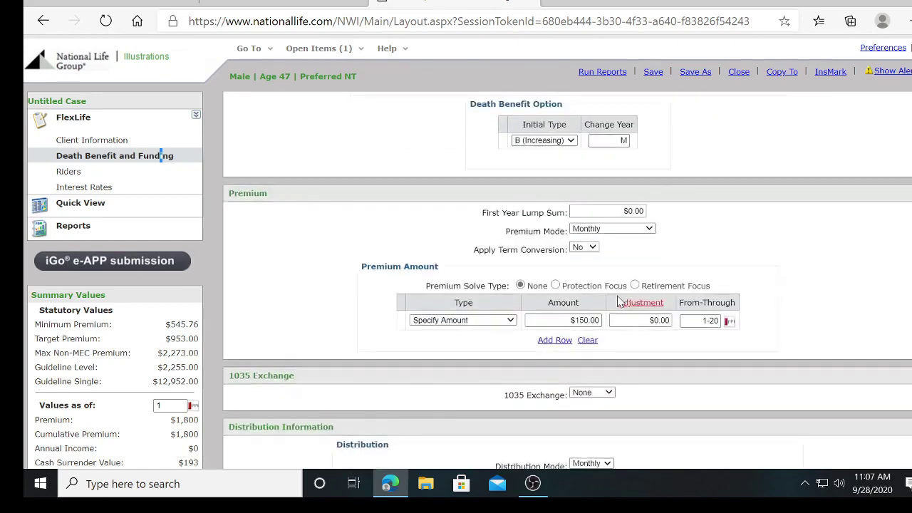
pyautogui.click(586, 340)
pyautogui.scroll(-3, 642, 343)
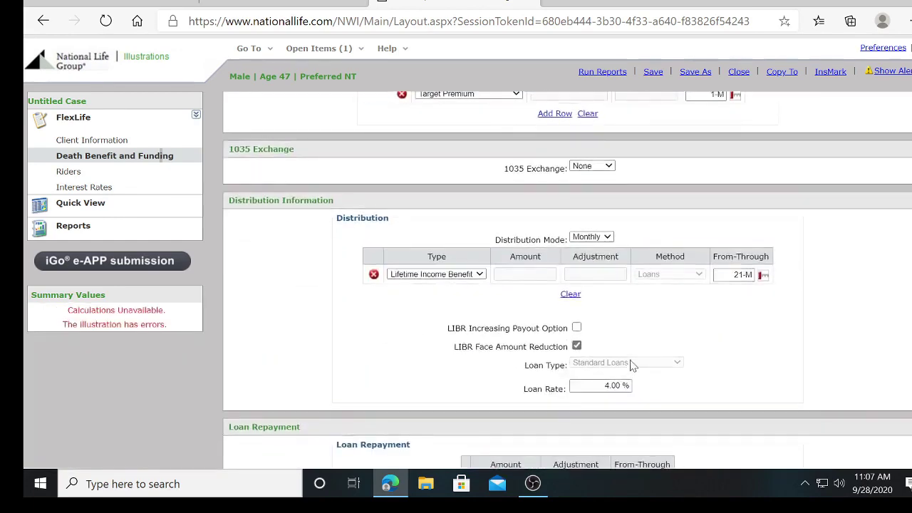
pyautogui.click(571, 295)
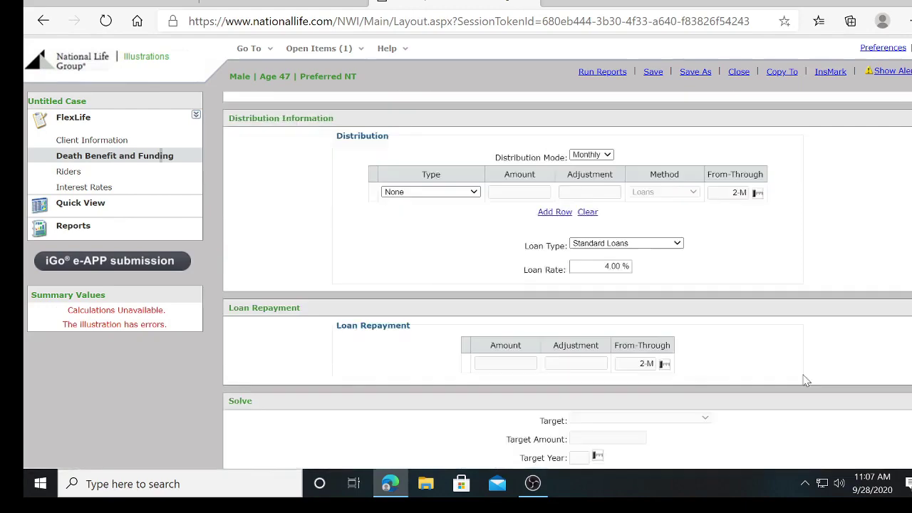
# - Set the Face Solve Type to None under Face Amount
pyautogui.scroll(3, 804, 369)
pyautogui.scroll(4, 791, 373)
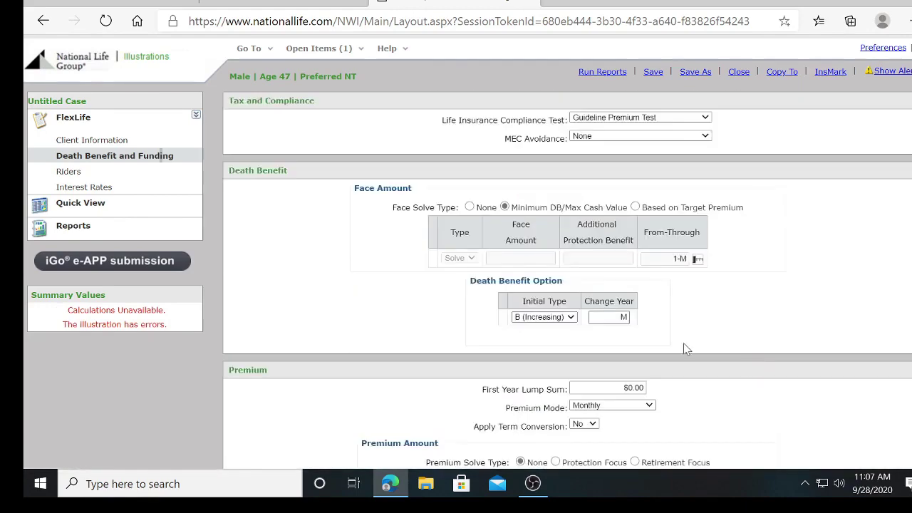
pyautogui.click(474, 208)
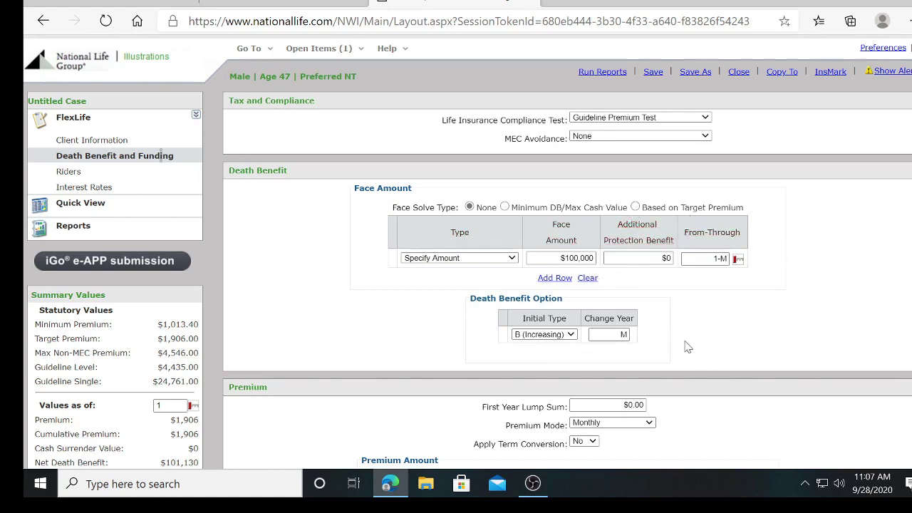
pyautogui.click(642, 258)
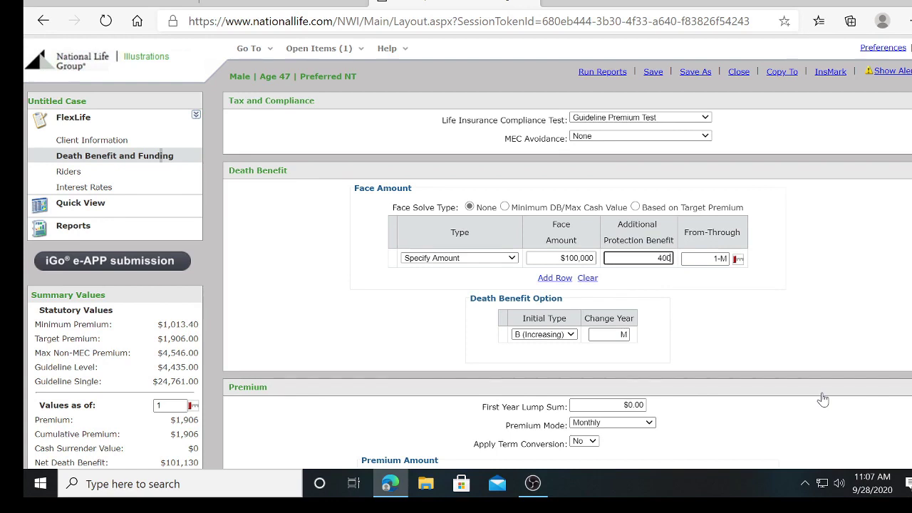
pyautogui.press('BackSpace')
pyautogui.press('BackSpace')
pyautogui.press('BackSpace')
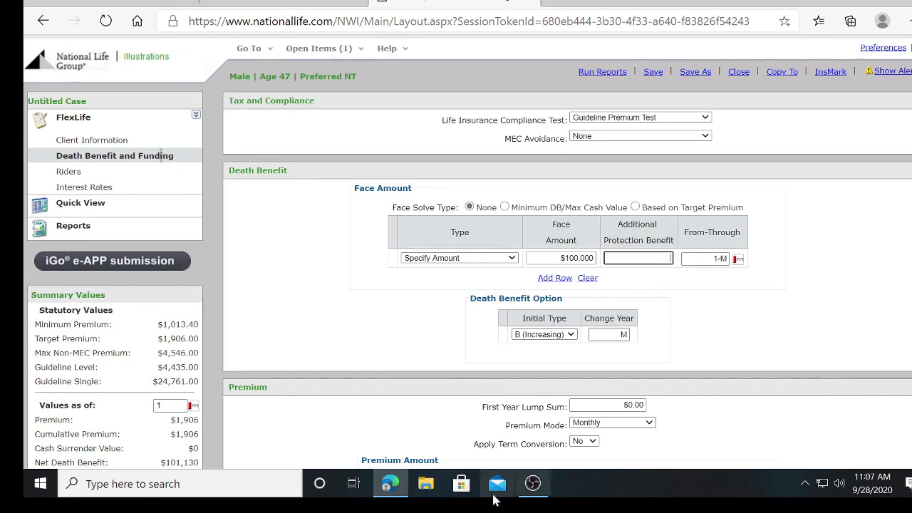
# - Change the initial death benefit option to A (Level)
pyautogui.click(577, 343)
pyautogui.click(569, 335)
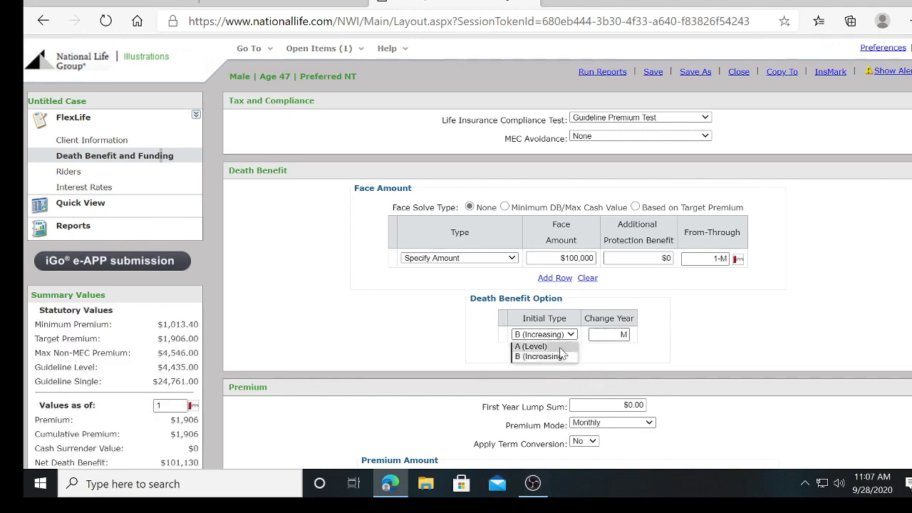
pyautogui.click(564, 347)
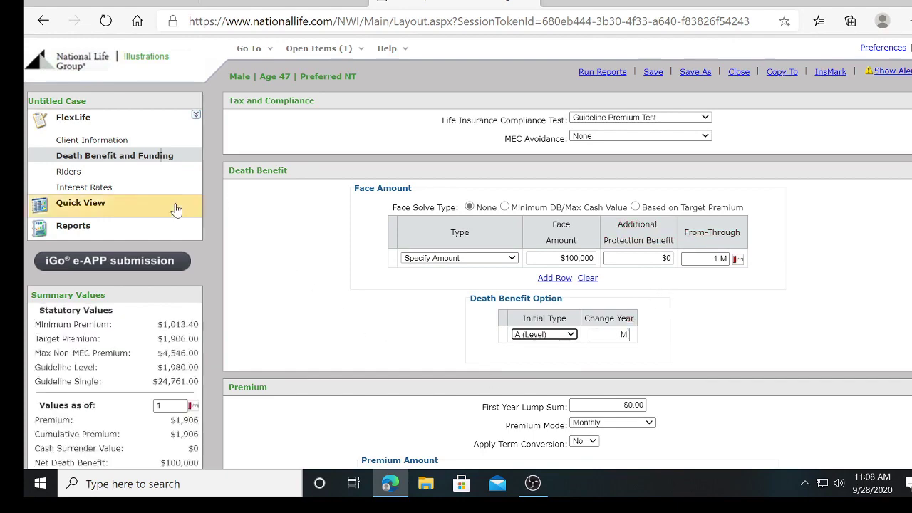
# - Check the policy information and yearly values for the level death benefit in Quick View, and return to Death Benefit and Funding
pyautogui.click(118, 216)
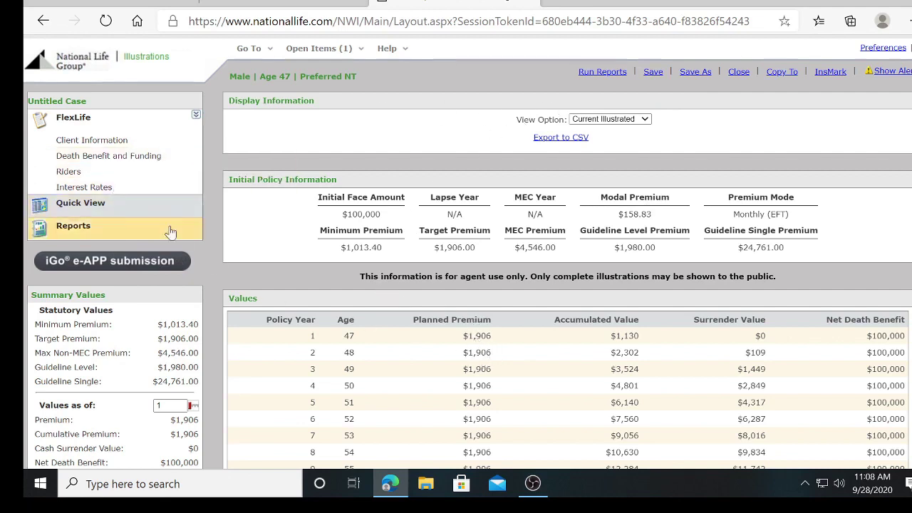
pyautogui.moveTo(149, 165)
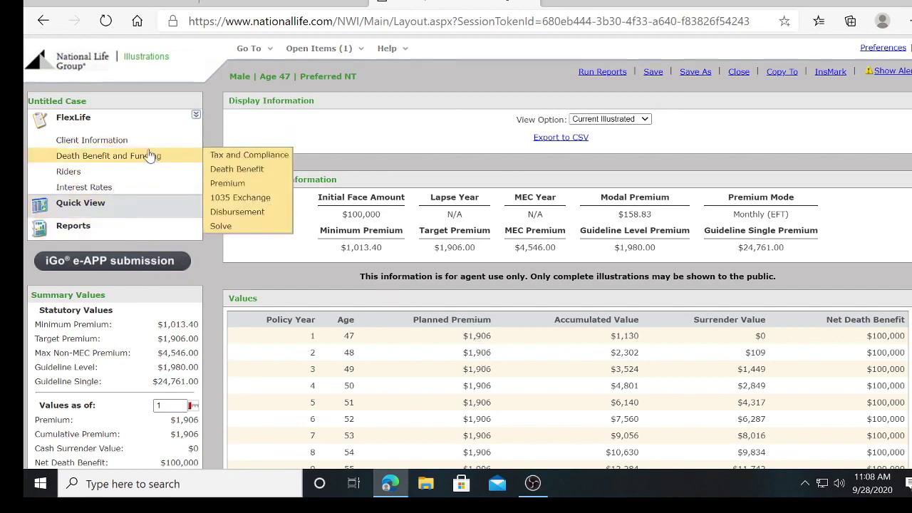
pyautogui.click(151, 156)
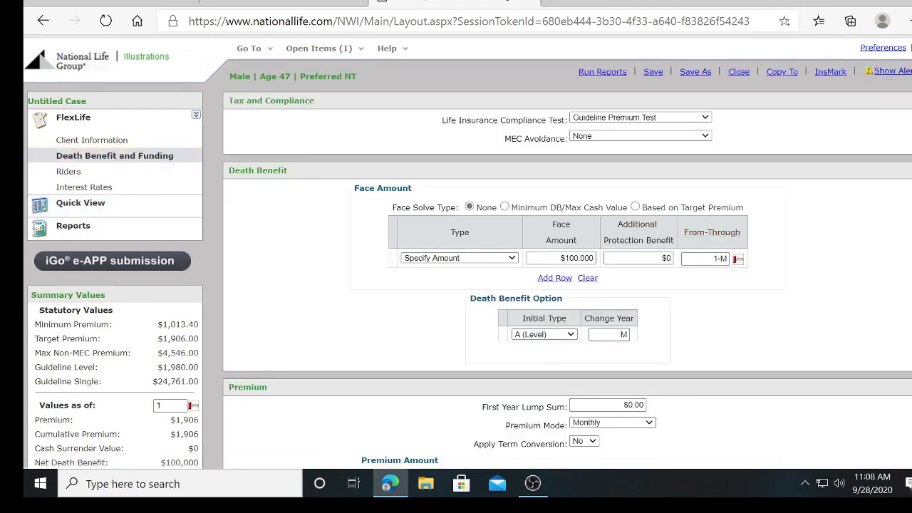
# - Try Additional Protection Benefit amounts of $400,000 and $30,000 with the $100,000 face amount
pyautogui.click(638, 258)
pyautogui.click(904, 336)
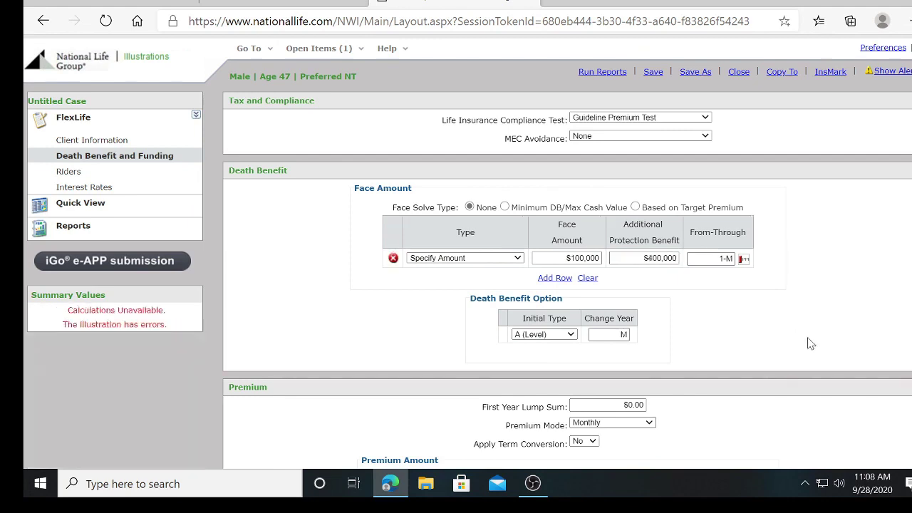
pyautogui.click(662, 258)
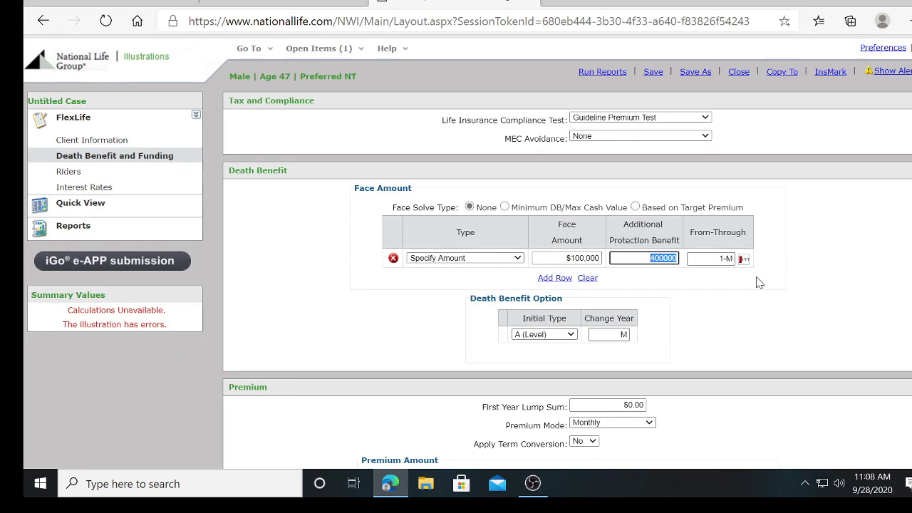
pyautogui.write('30,000')
pyautogui.press('Tab')
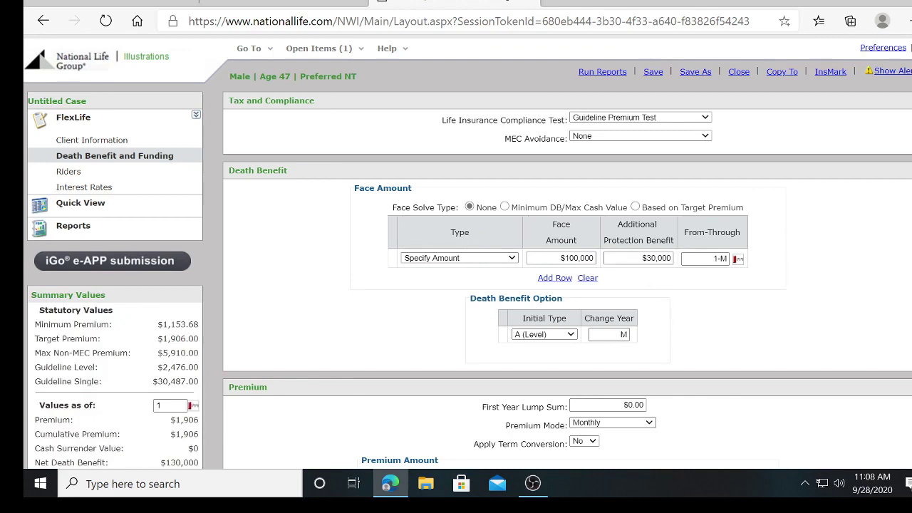
# - Set the Additional Protection Benefit to $300,000 for the $100,000 face amount
pyautogui.click(639, 258)
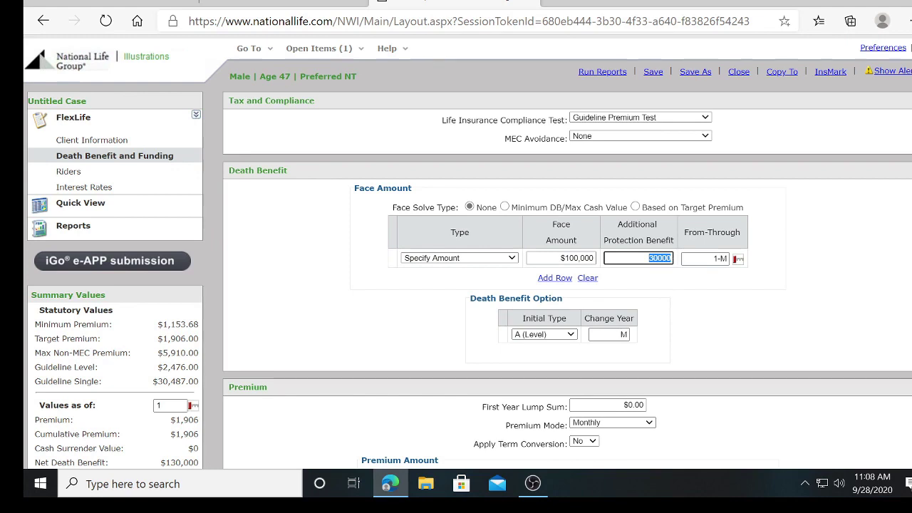
pyautogui.write('300,000')
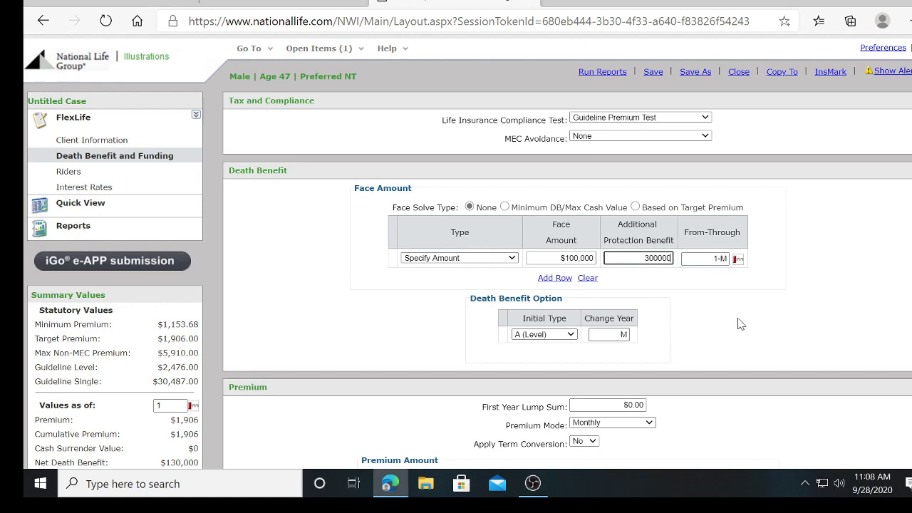
pyautogui.click(871, 286)
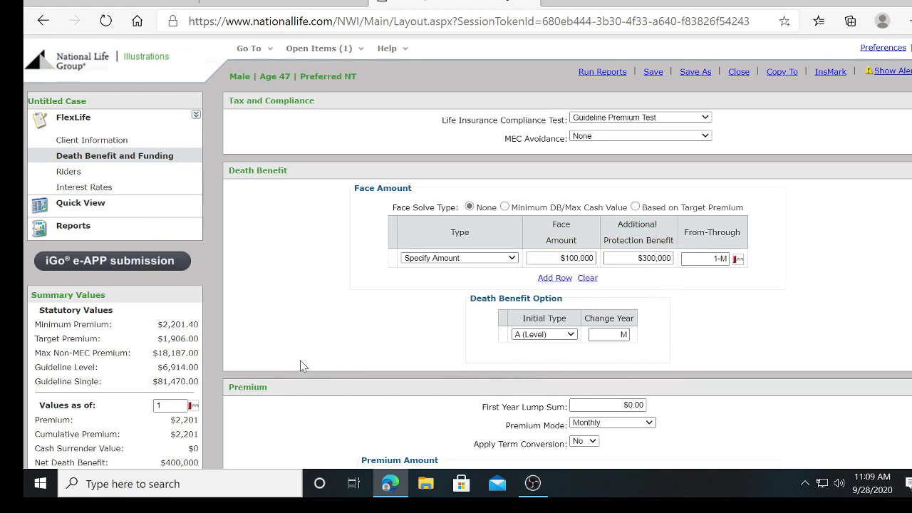
# - Review the policy information and yearly values with the added protection benefit in Quick View, and return to Death Benefit and Funding
pyautogui.click(114, 204)
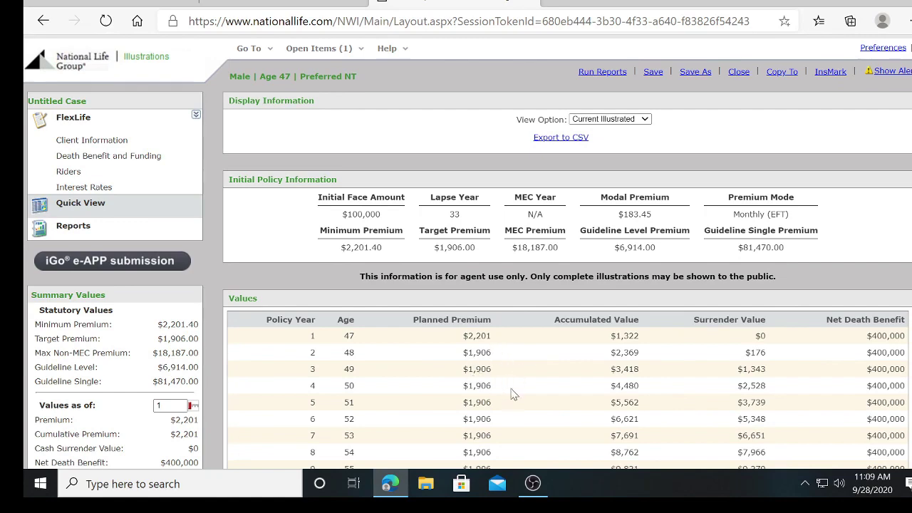
pyautogui.scroll(-3, 515, 392)
pyautogui.scroll(-8, 524, 385)
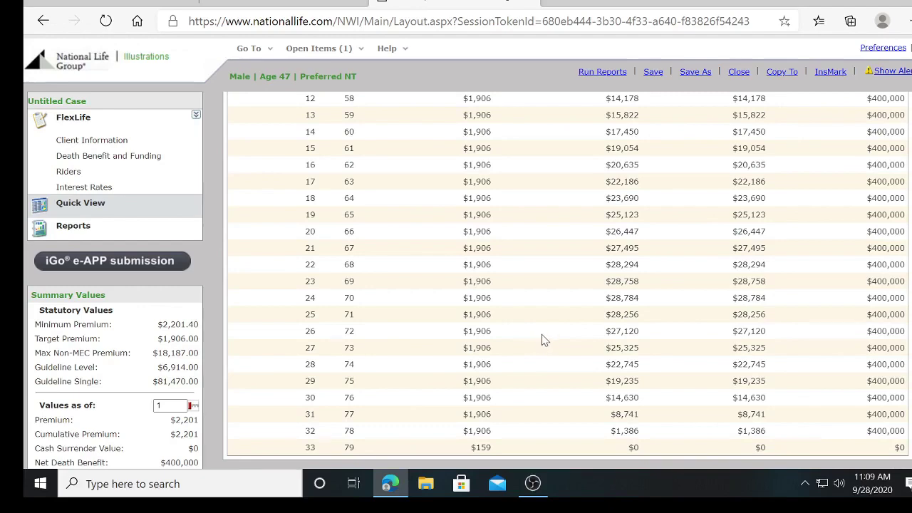
pyautogui.scroll(10, 543, 340)
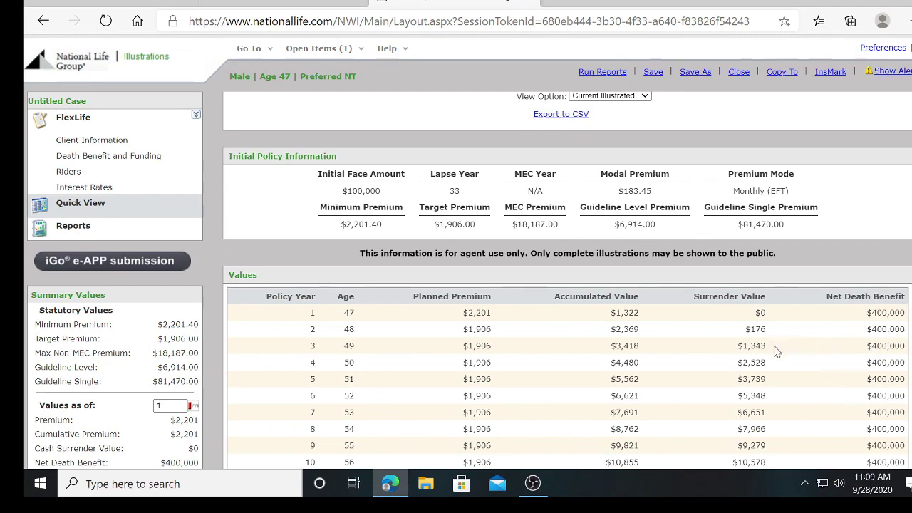
pyautogui.scroll(-2, 688, 339)
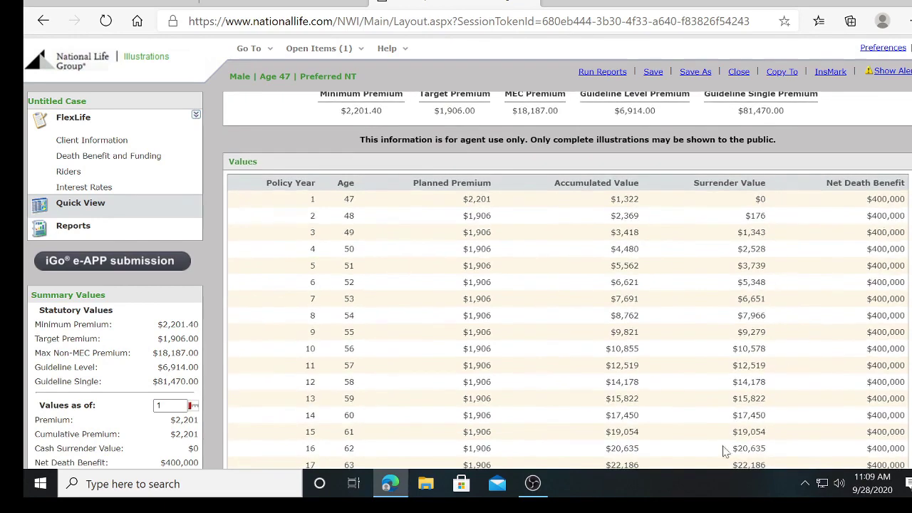
pyautogui.scroll(-3, 770, 371)
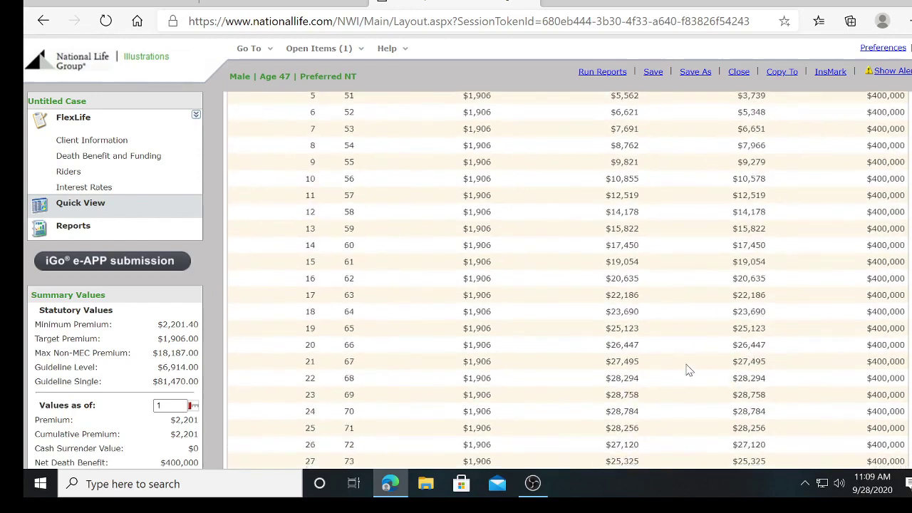
pyautogui.scroll(-2, 687, 367)
pyautogui.scroll(3, 679, 353)
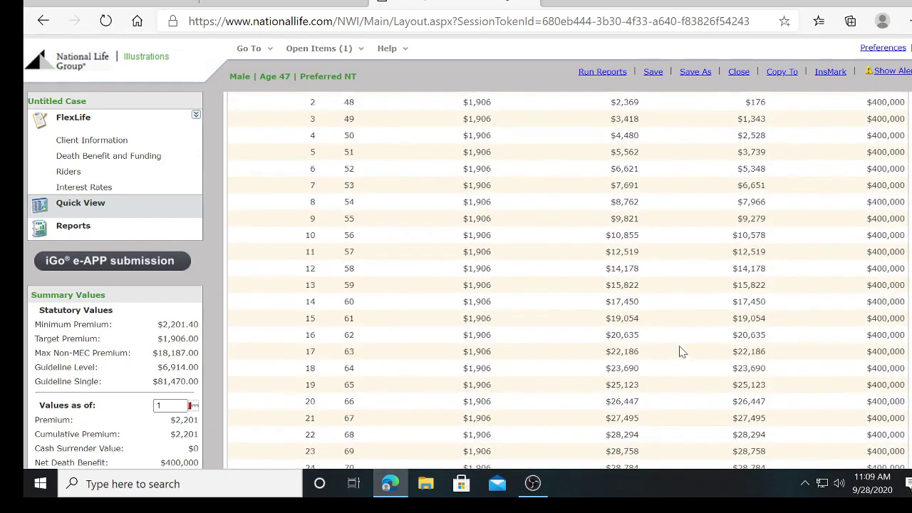
pyautogui.scroll(4, 681, 352)
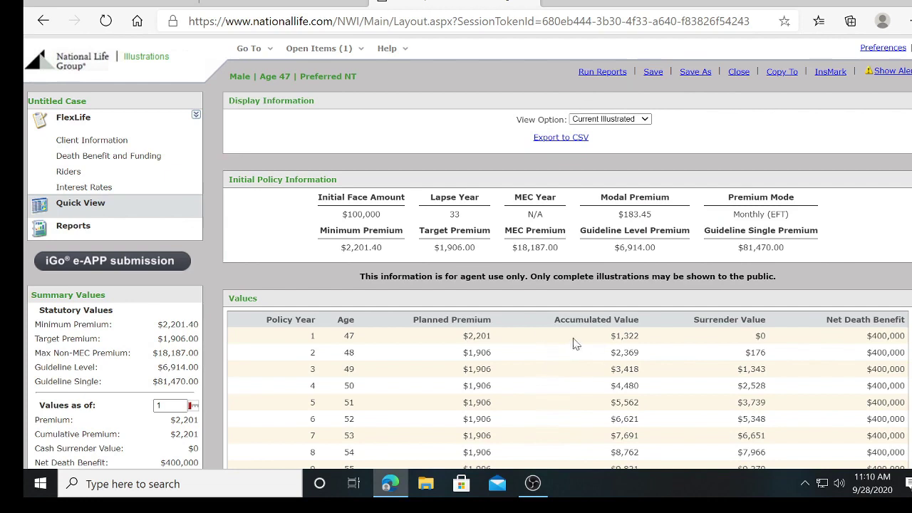
pyautogui.moveTo(34, 163)
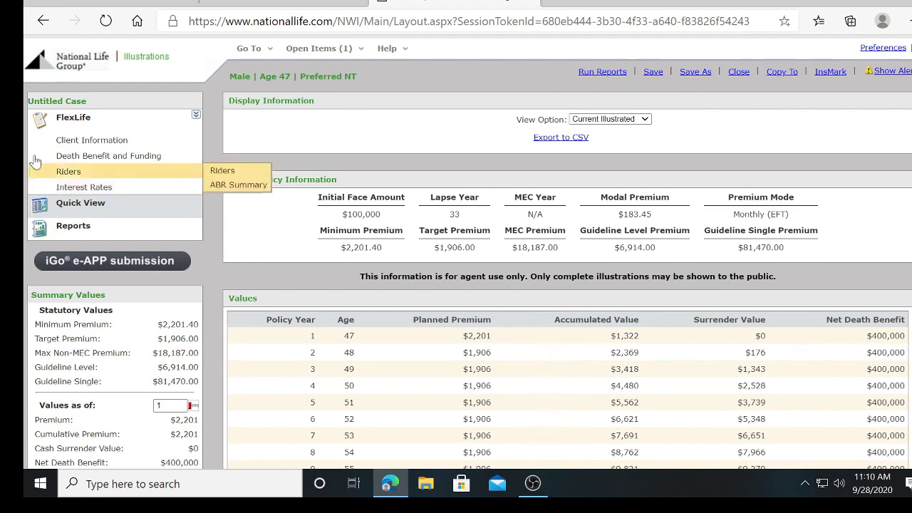
pyautogui.click(90, 156)
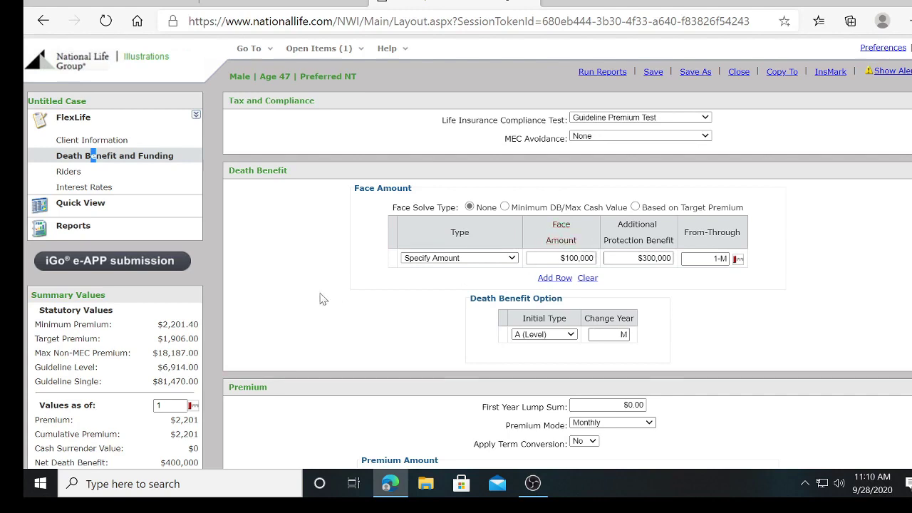
# - Go to the illustrations home page and start a new BasicSecure fixed universal life illustration for Florida
pyautogui.click(253, 49)
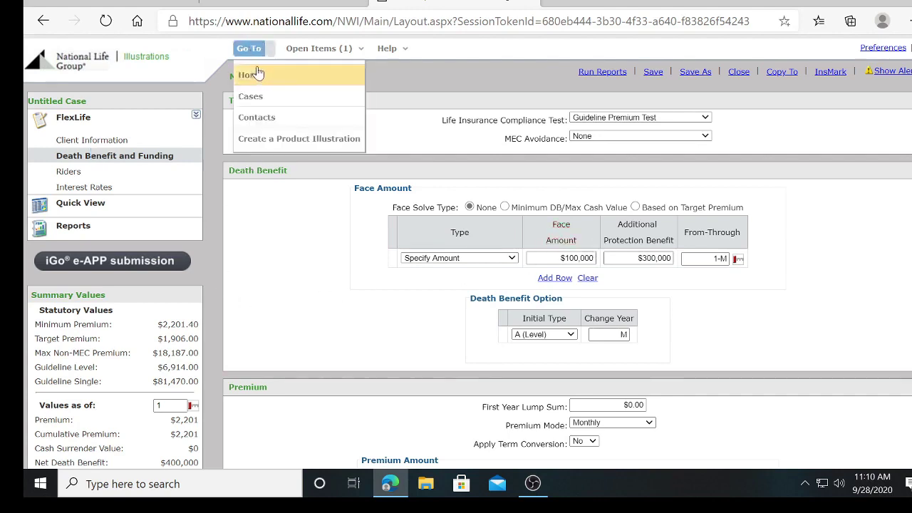
pyautogui.click(254, 74)
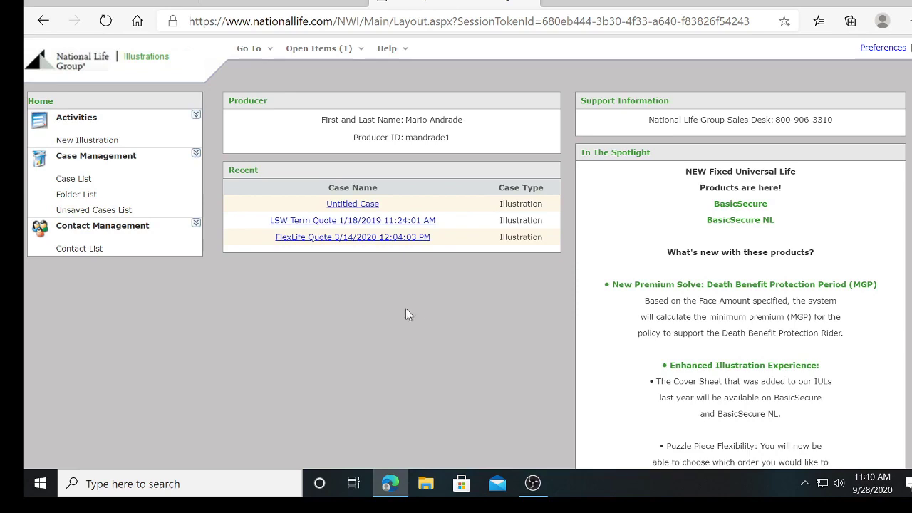
pyautogui.click(97, 139)
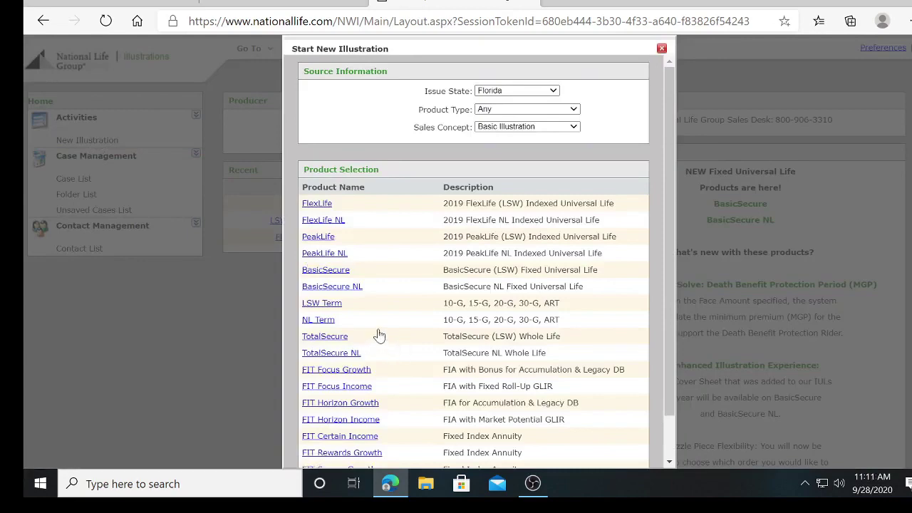
pyautogui.click(327, 273)
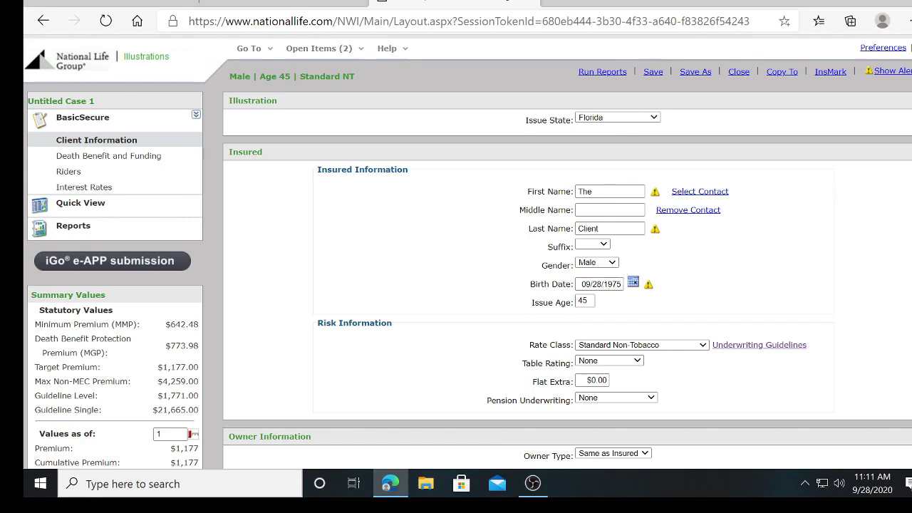
# - Set the insured's issue age to 47 and choose Preferred Non-Tobacco as the rate class
pyautogui.click(585, 301)
pyautogui.click(703, 345)
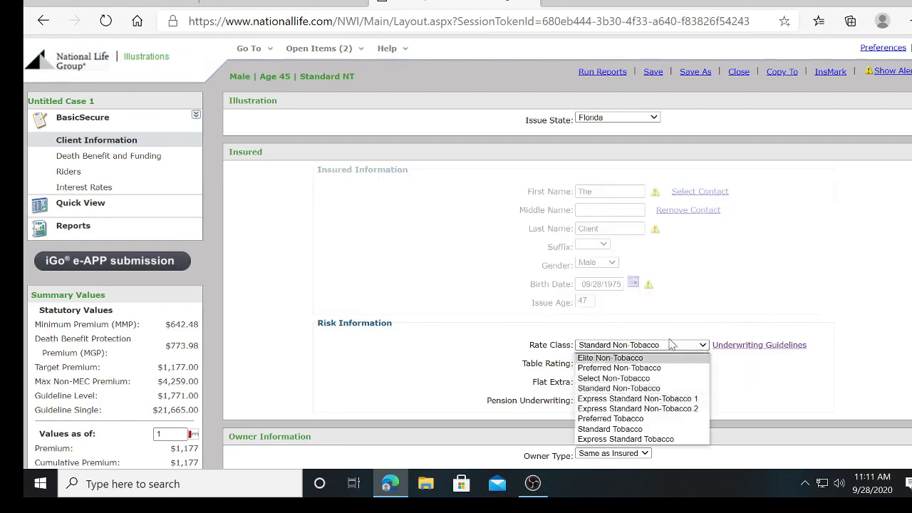
pyautogui.click(660, 368)
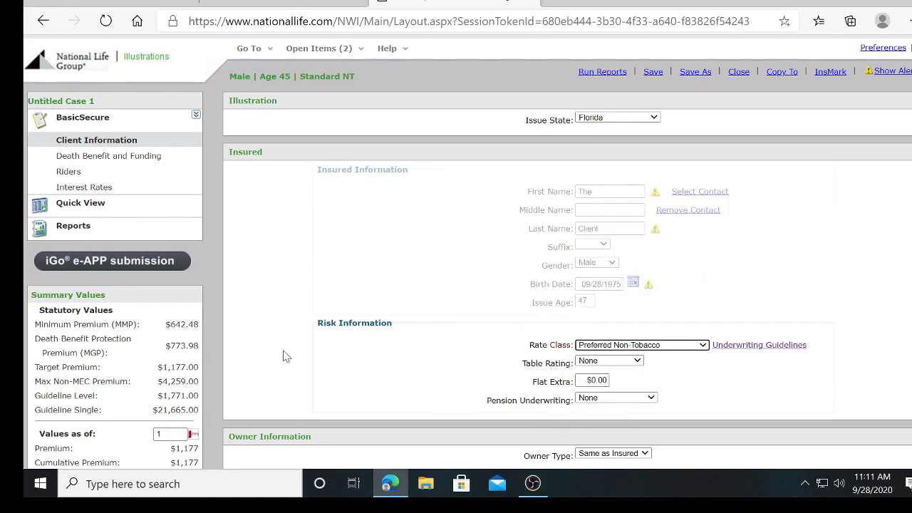
# - Set the face amount to $400,000 in Death Benefit and Funding, and check the premium and distribution settings
pyautogui.click(146, 155)
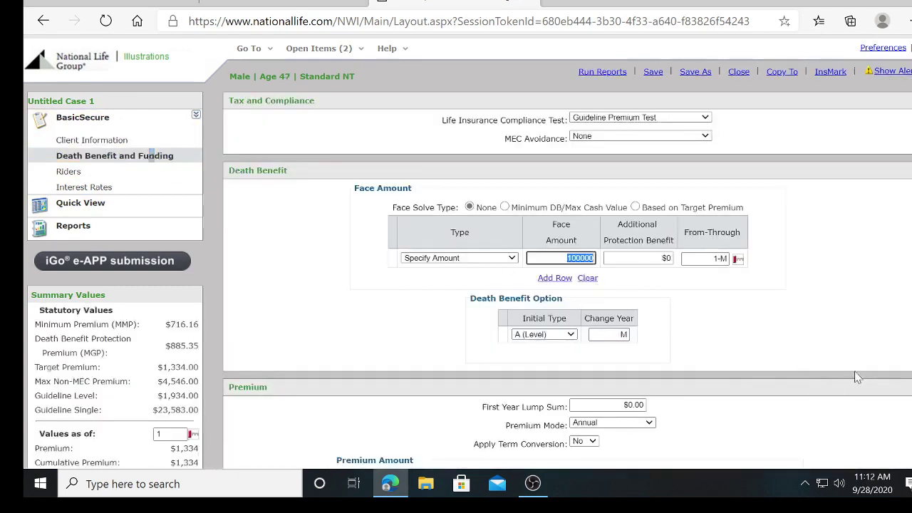
pyautogui.write('4')
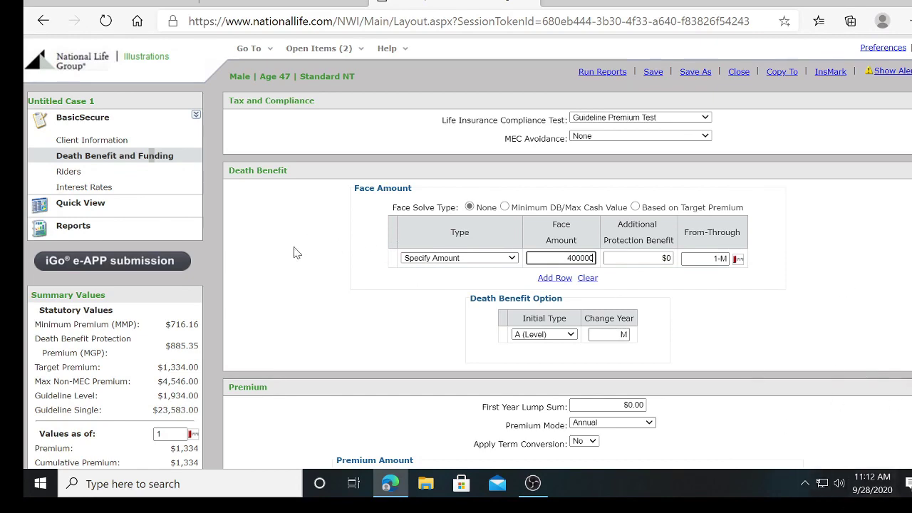
pyautogui.scroll(-2, 642, 324)
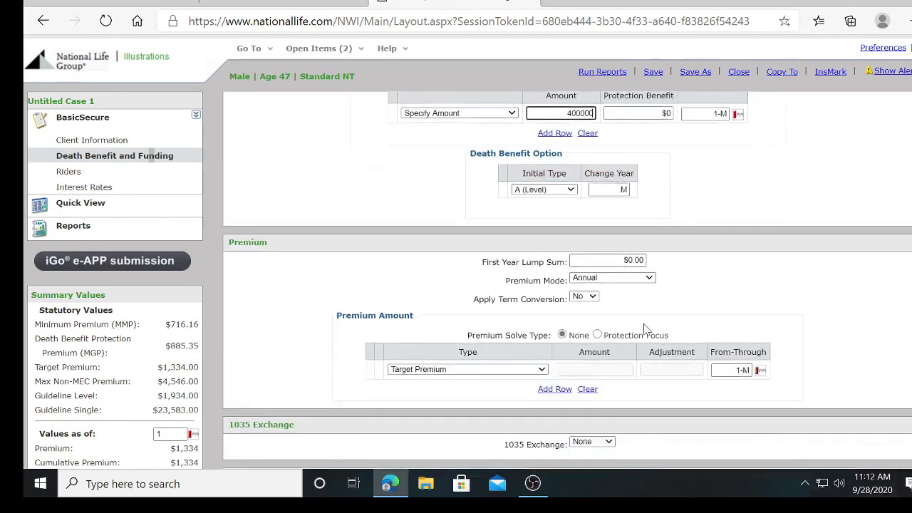
pyautogui.scroll(-3, 644, 328)
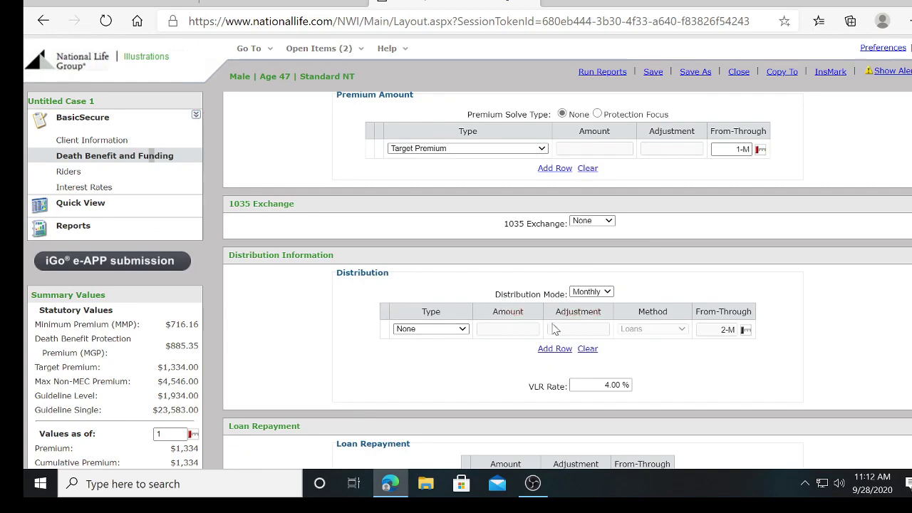
pyautogui.scroll(-3, 506, 313)
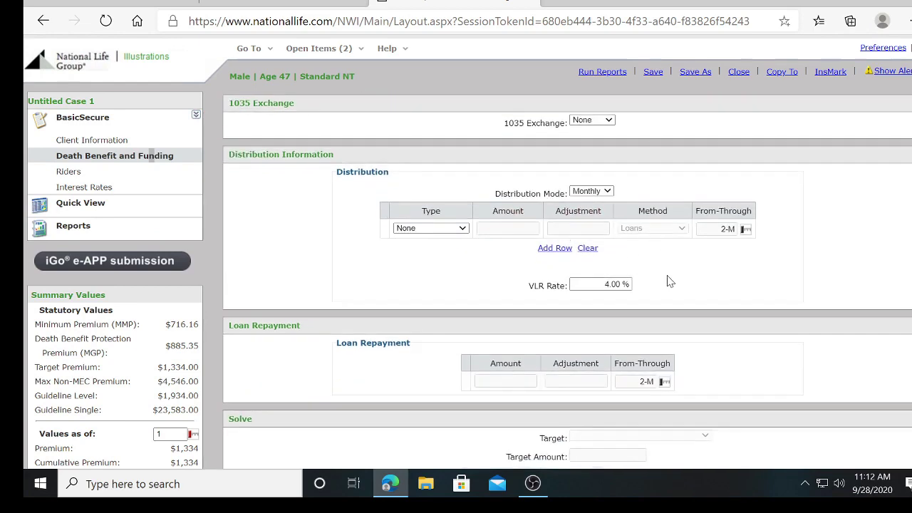
pyautogui.scroll(5, 742, 295)
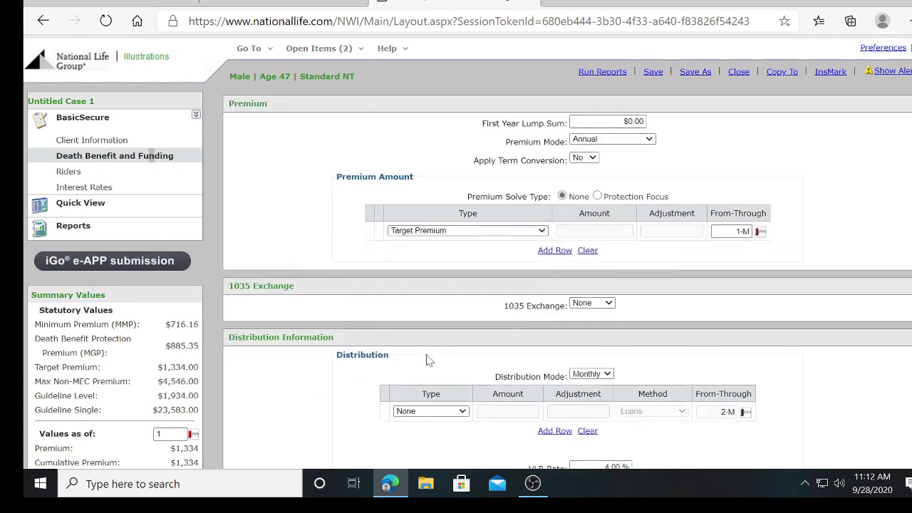
pyautogui.scroll(3, 442, 299)
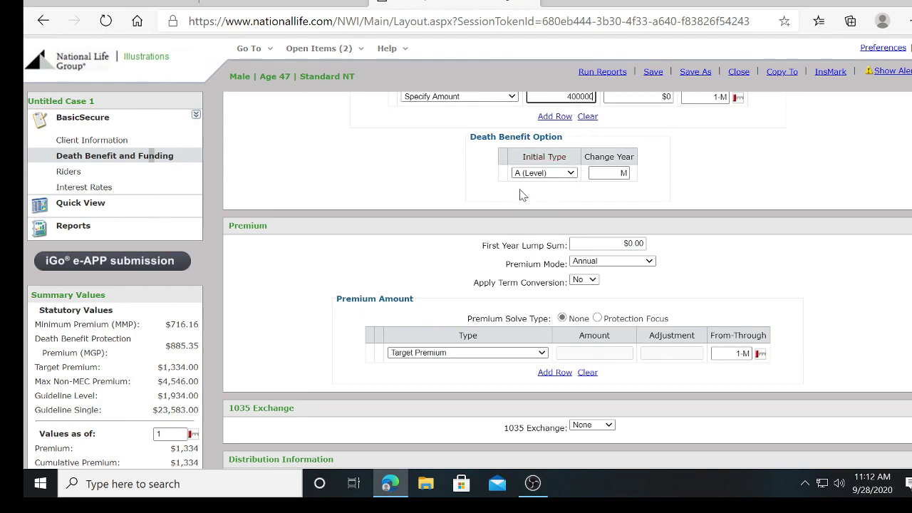
pyautogui.scroll(1, 658, 210)
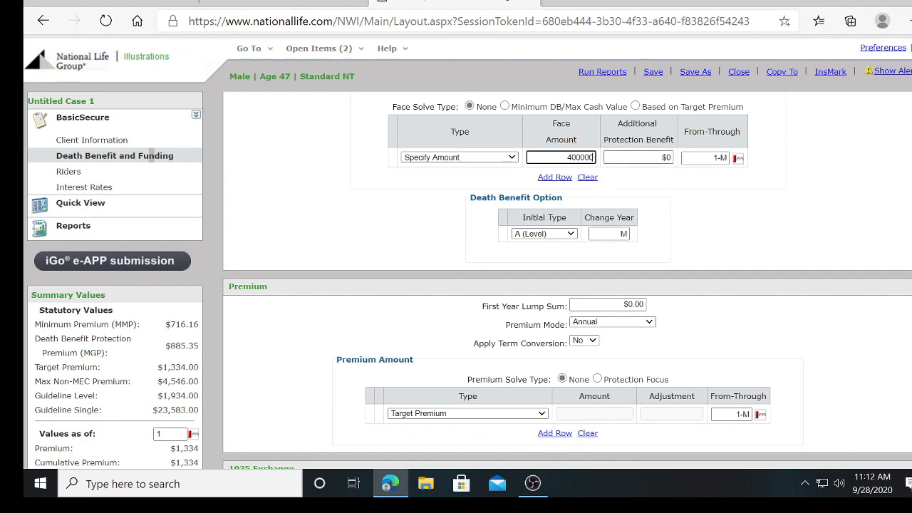
# - Check the BasicSecure projected values for the $400,000 face amount in Quick View, and return to Death Benefit and Funding
pyautogui.click(93, 205)
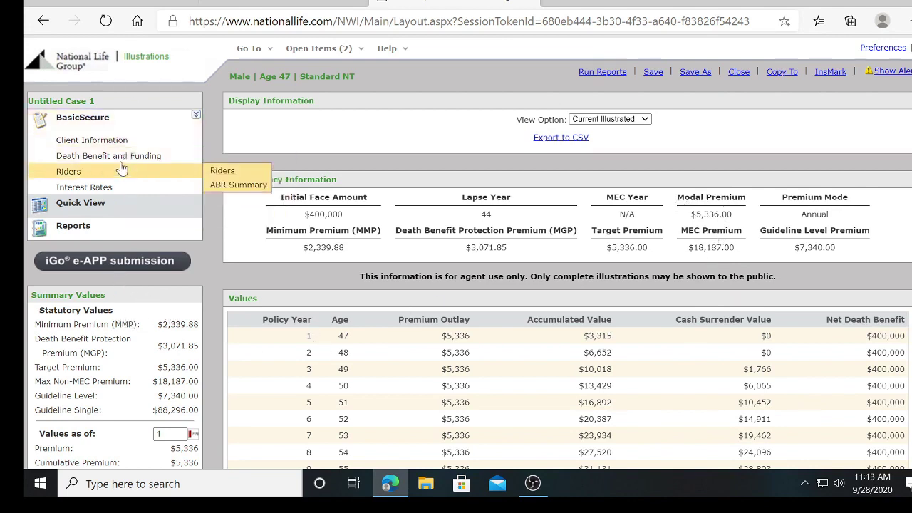
pyautogui.moveTo(129, 156); pyautogui.dragTo(151, 144)
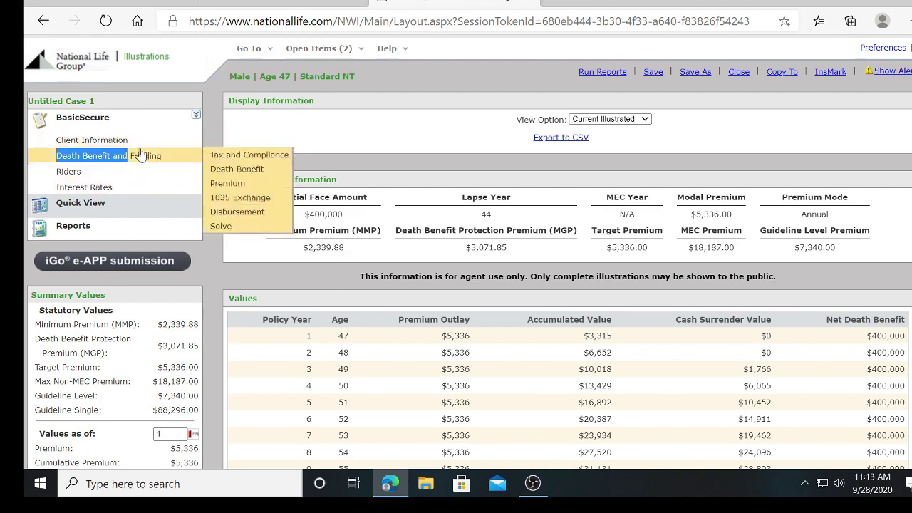
pyautogui.click(151, 163)
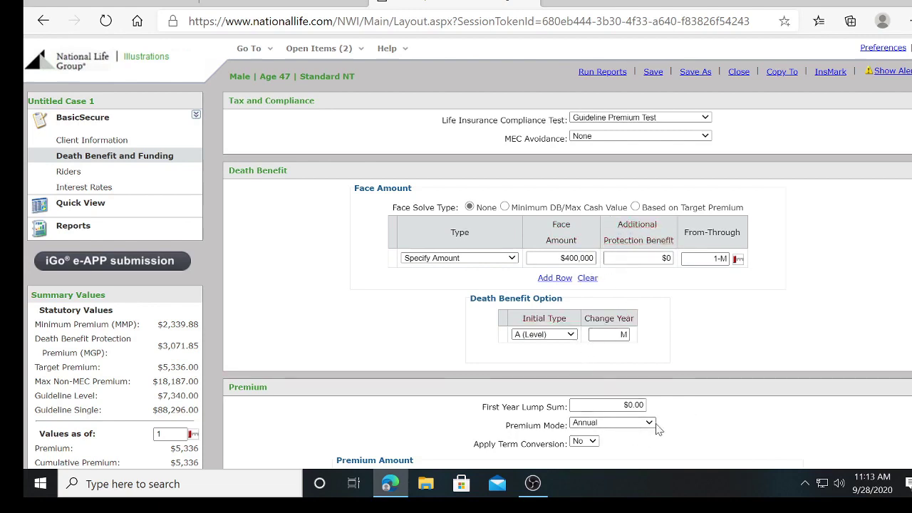
# - Set the premium mode to Monthly and split the death benefit into a $200,000 face amount and $200,000 Additional Protection Benefit
pyautogui.click(650, 424)
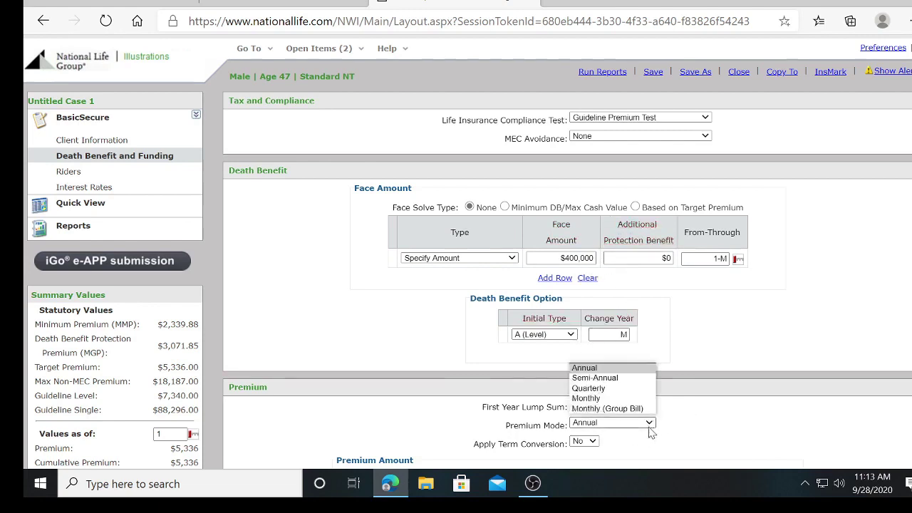
pyautogui.click(611, 400)
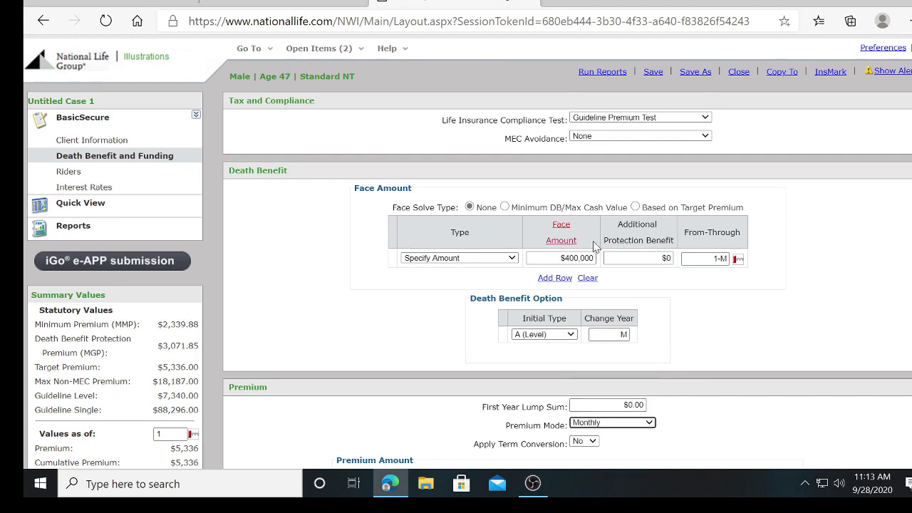
pyautogui.click(591, 257)
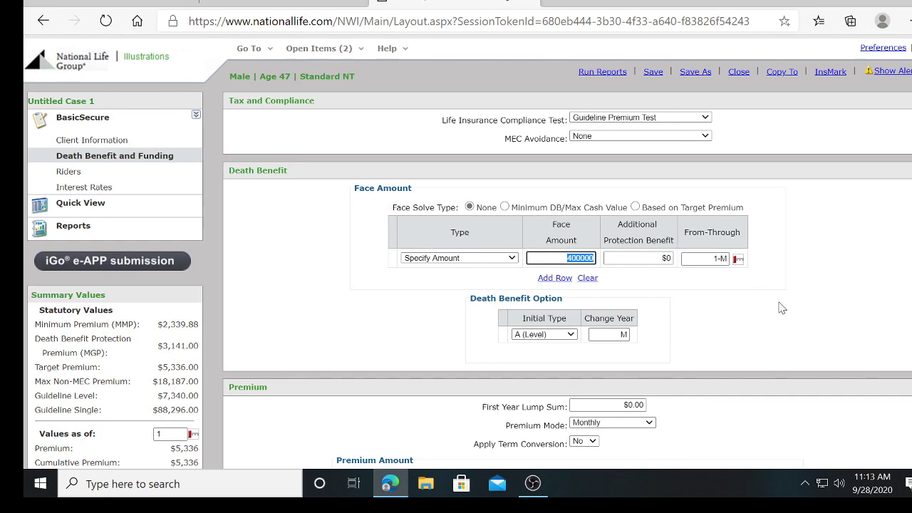
pyautogui.write('200,000')
pyautogui.press('Tab')
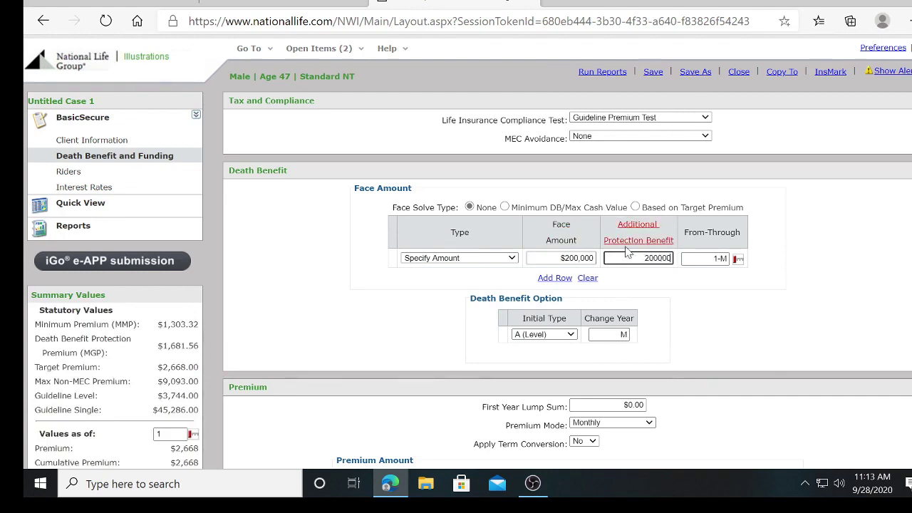
pyautogui.click(263, 262)
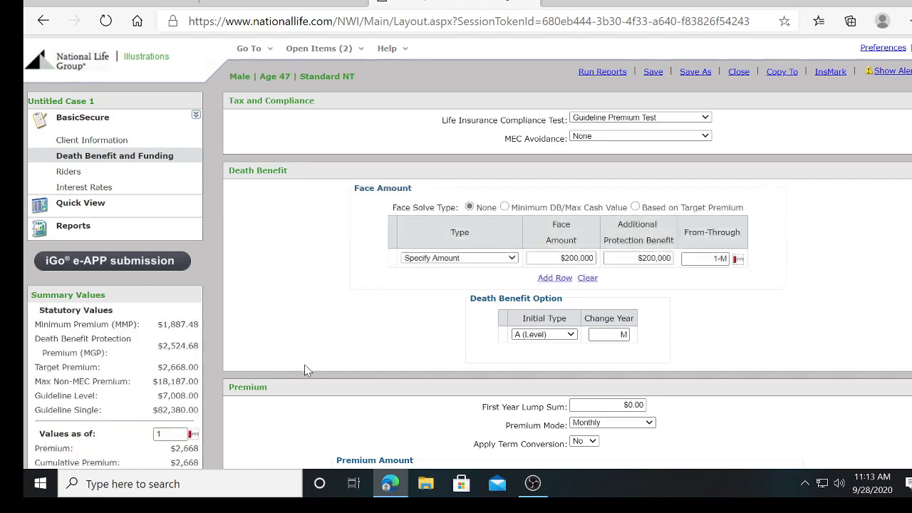
# - Review the policy information and projected values for the split BasicSecure death benefit in Quick View
pyautogui.scroll(-3, 304, 367)
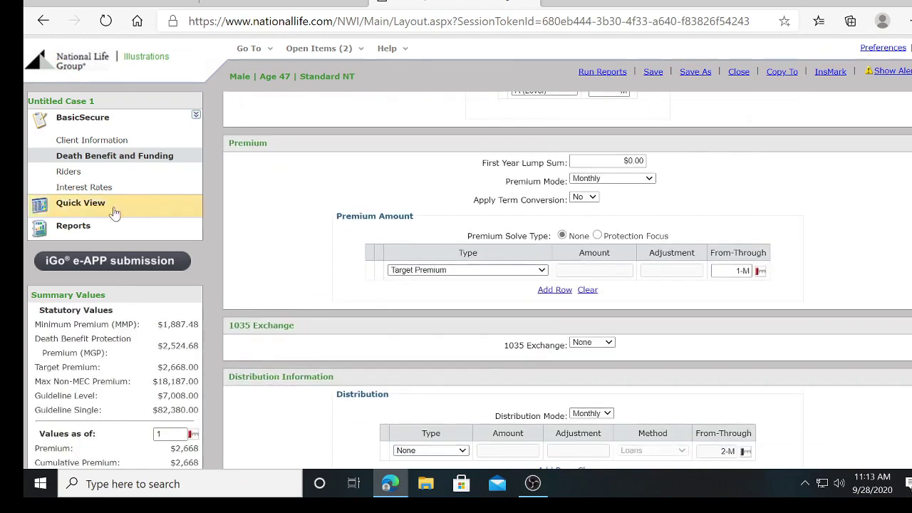
pyautogui.click(91, 207)
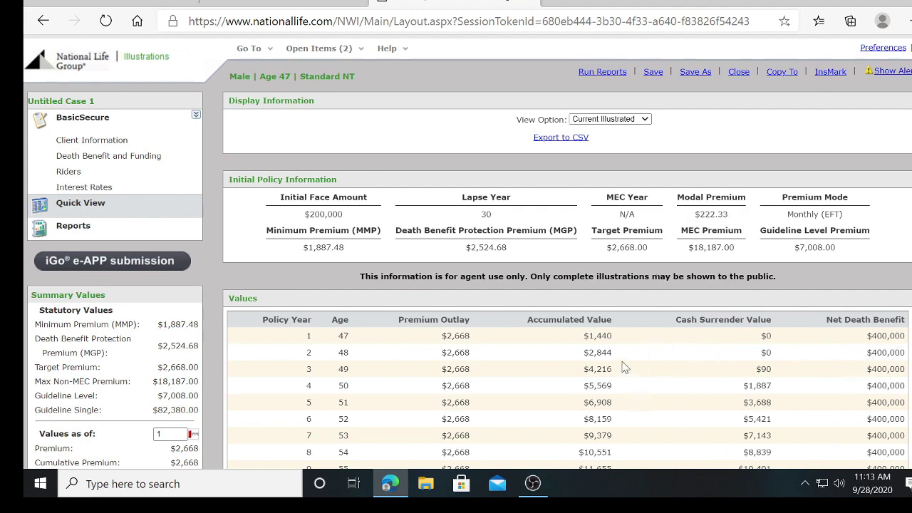
pyautogui.scroll(-2, 542, 376)
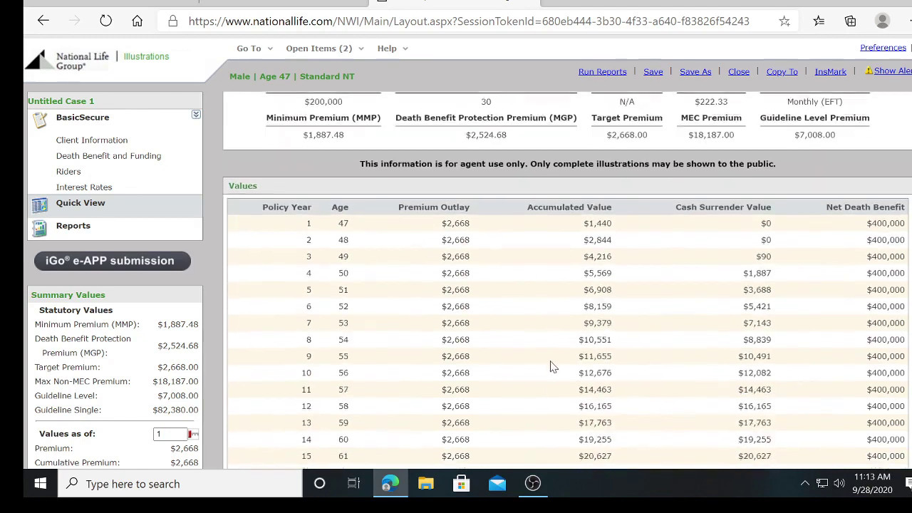
pyautogui.scroll(-3, 492, 264)
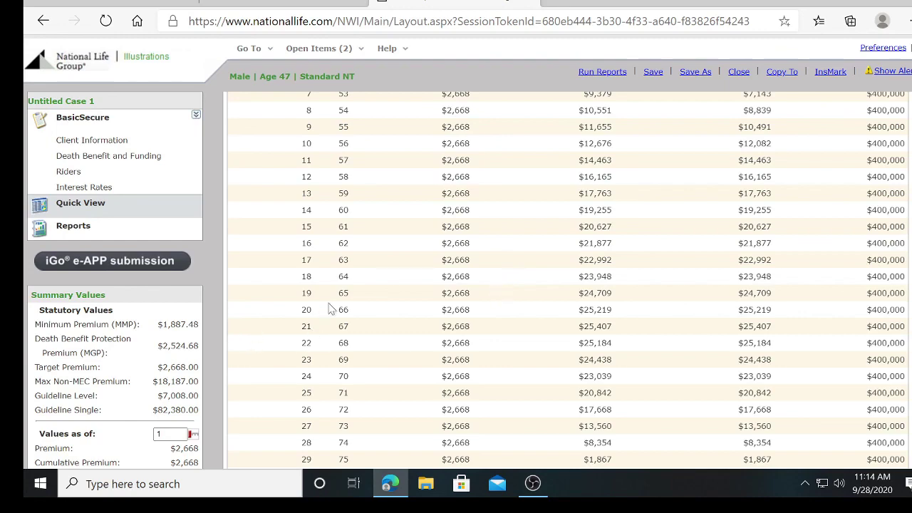
pyautogui.scroll(5, 329, 308)
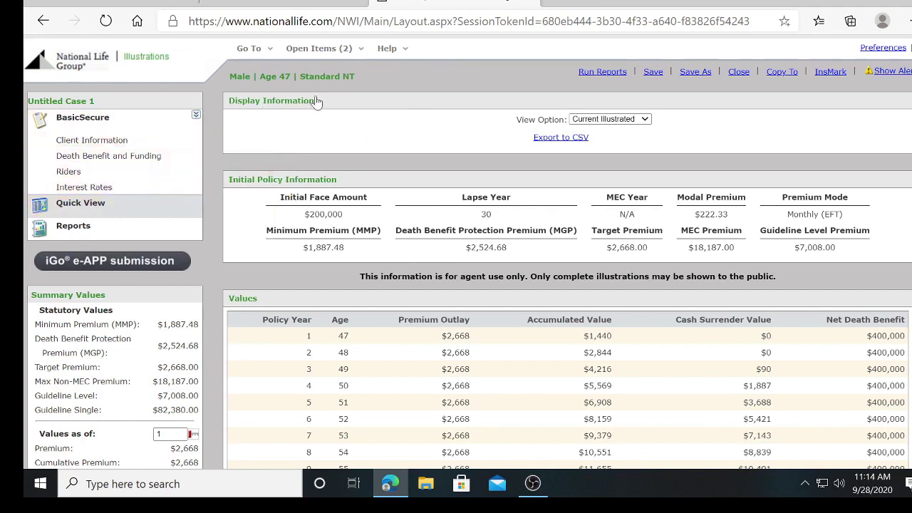
# - Go to the illustrations home page and start a new LSW Term illustration for Florida
pyautogui.moveTo(184, 180)
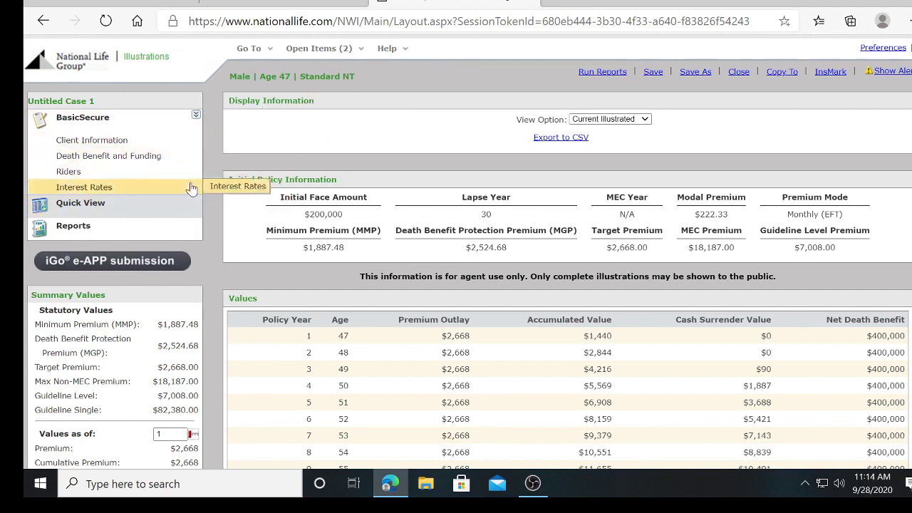
pyautogui.click(249, 49)
pyautogui.click(243, 76)
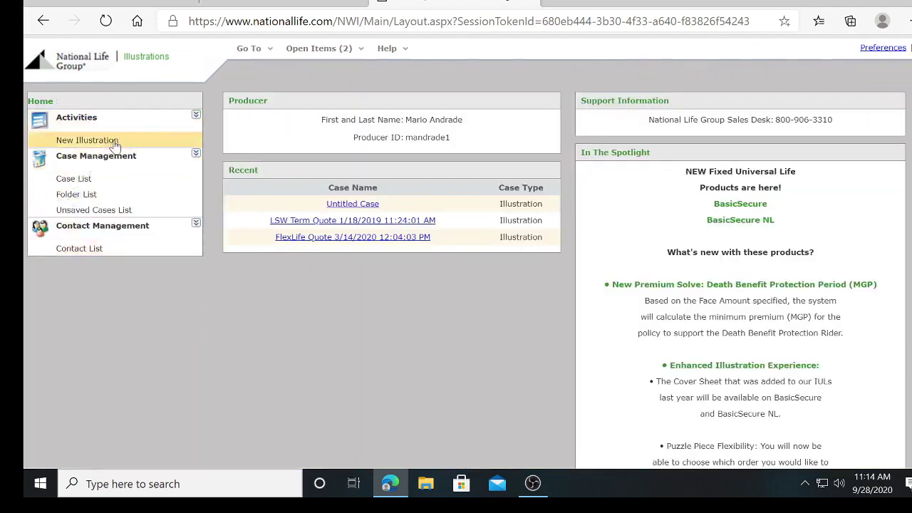
pyautogui.click(116, 141)
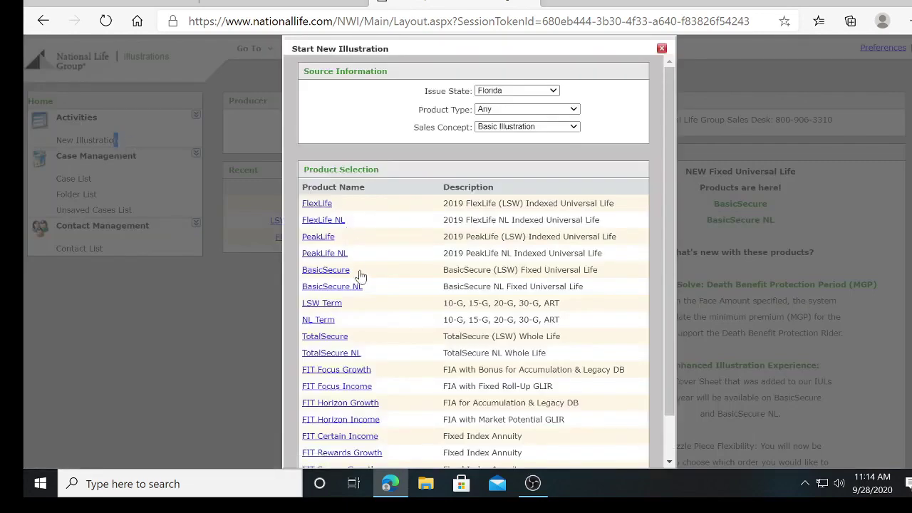
pyautogui.click(328, 303)
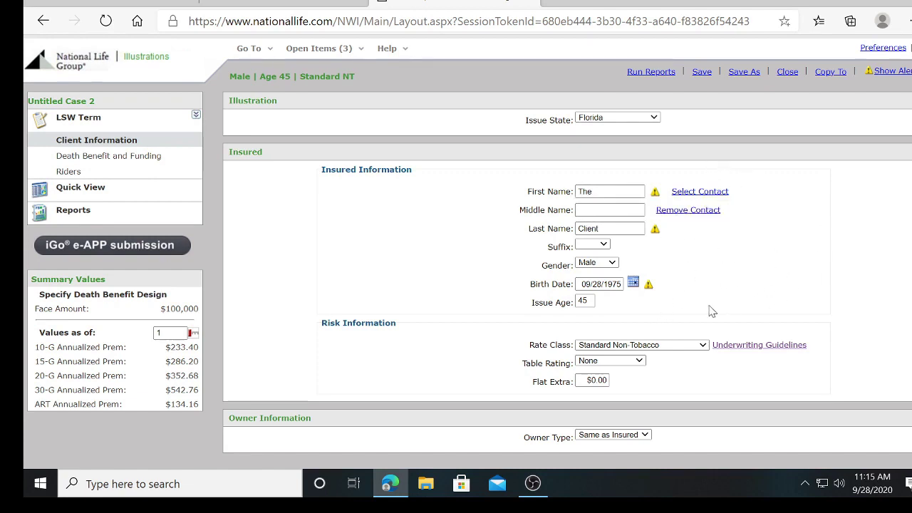
# - Check the rate classes available for the LSW Term insured, and open Death Benefit and Funding
pyautogui.click(702, 345)
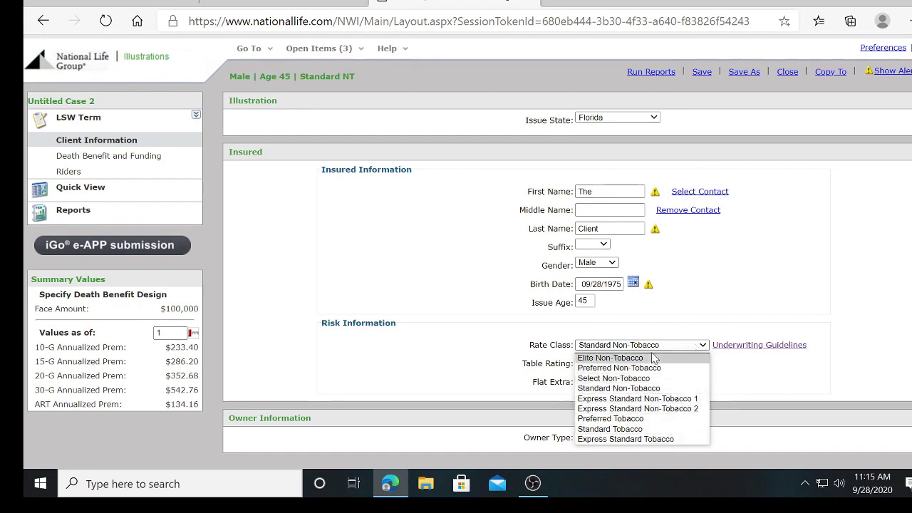
pyautogui.click(886, 327)
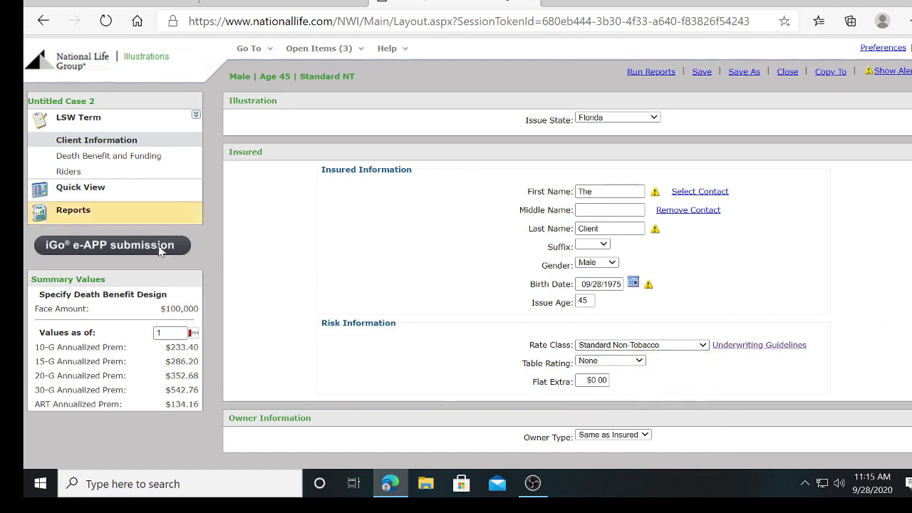
pyautogui.click(124, 157)
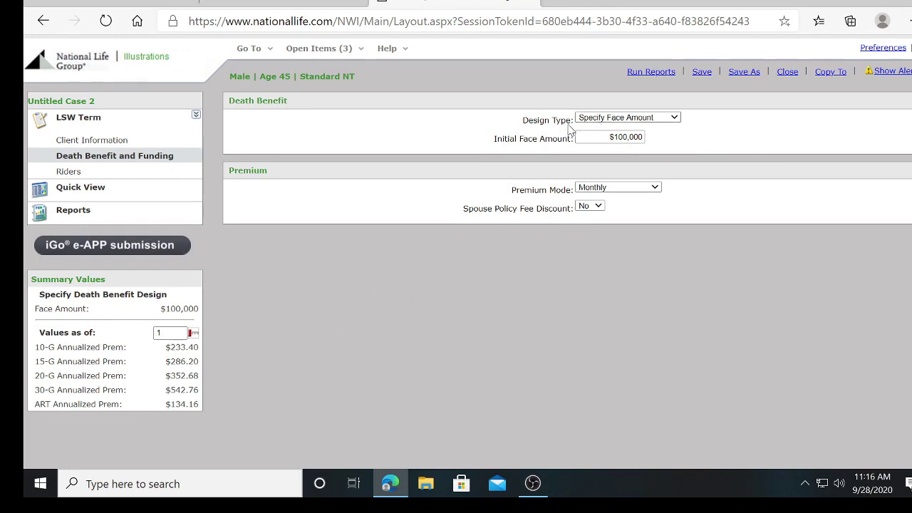
# - Try the Quarterly premium mode on the term policy, and switch it back to Monthly
pyautogui.click(660, 187)
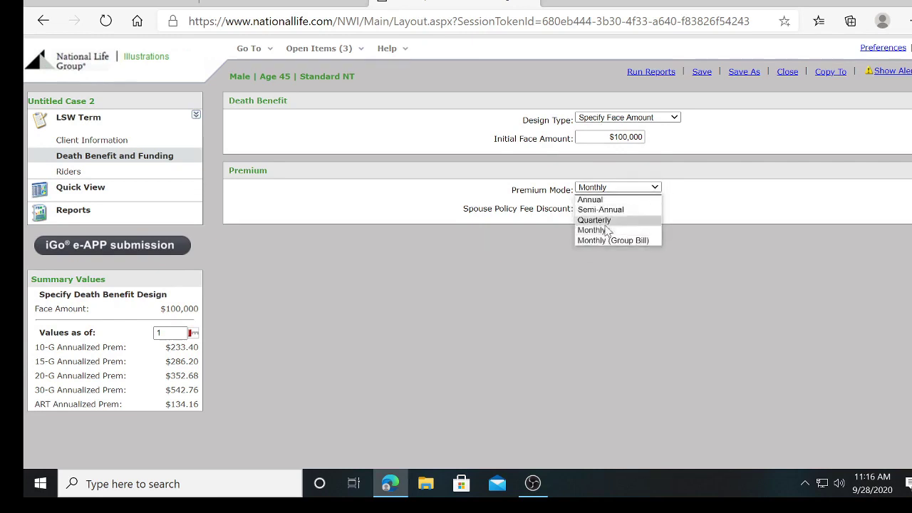
pyautogui.click(598, 220)
pyautogui.click(654, 188)
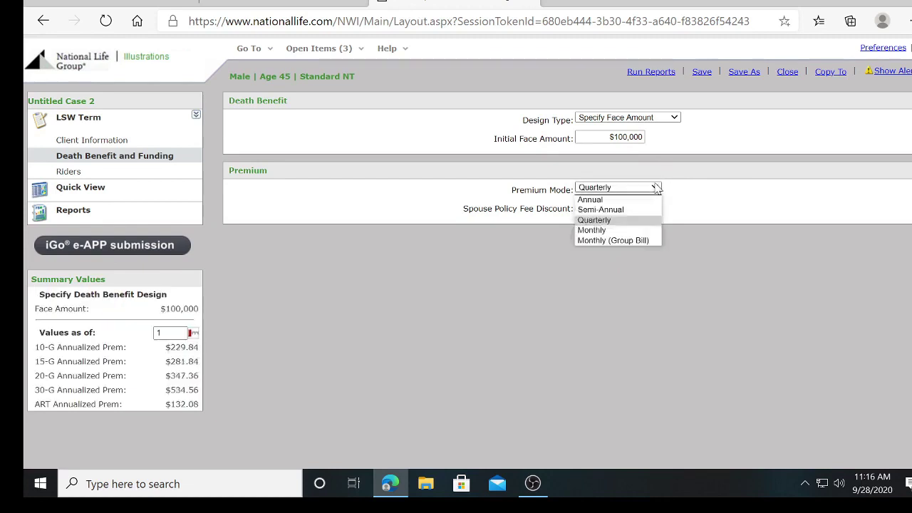
pyautogui.click(637, 230)
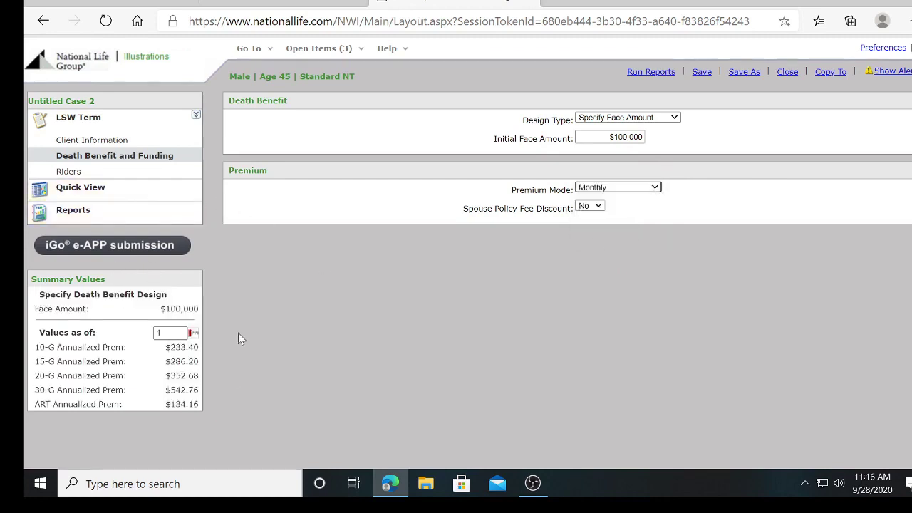
# - Compare the modal and guaranteed premiums of the 10-G, 15-G, 20-G, 30-G and ART terms in Quick View's Level Period Comparison
pyautogui.moveTo(124, 175)
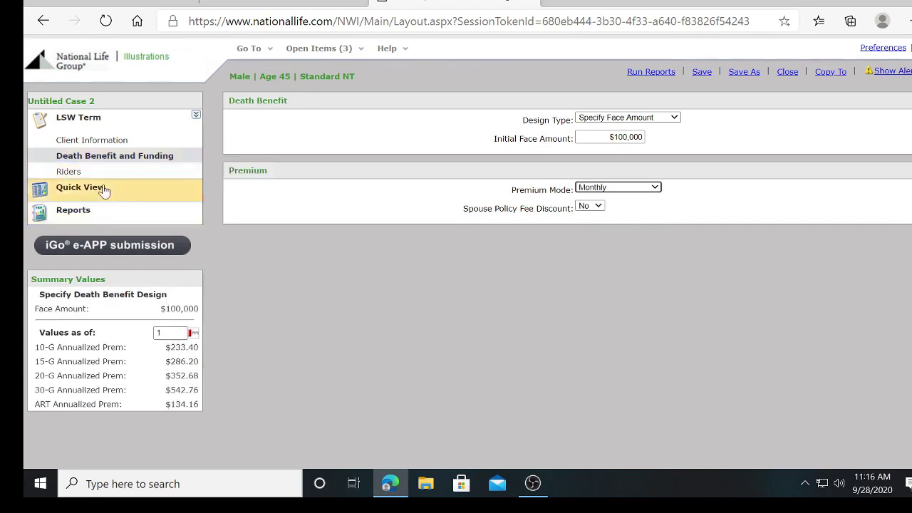
pyautogui.moveTo(93, 177)
pyautogui.click(83, 188)
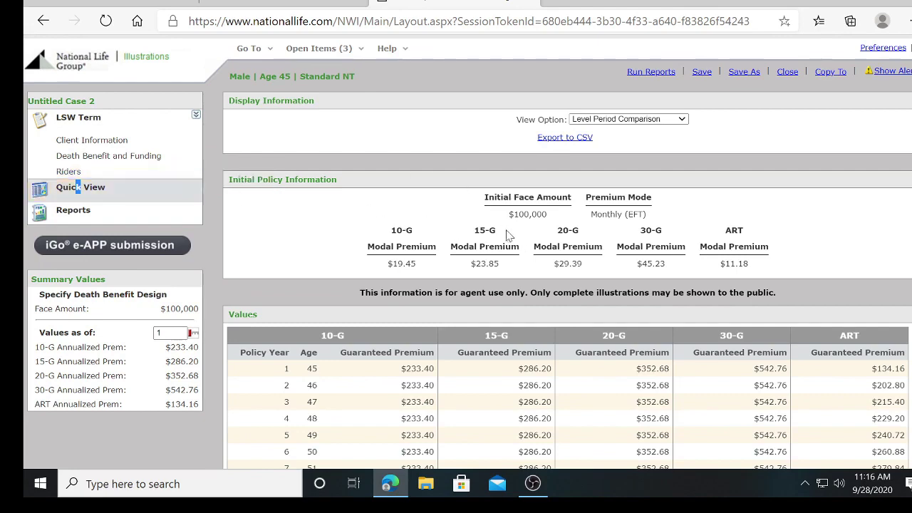
pyautogui.scroll(-3, 646, 251)
pyautogui.scroll(2, 656, 252)
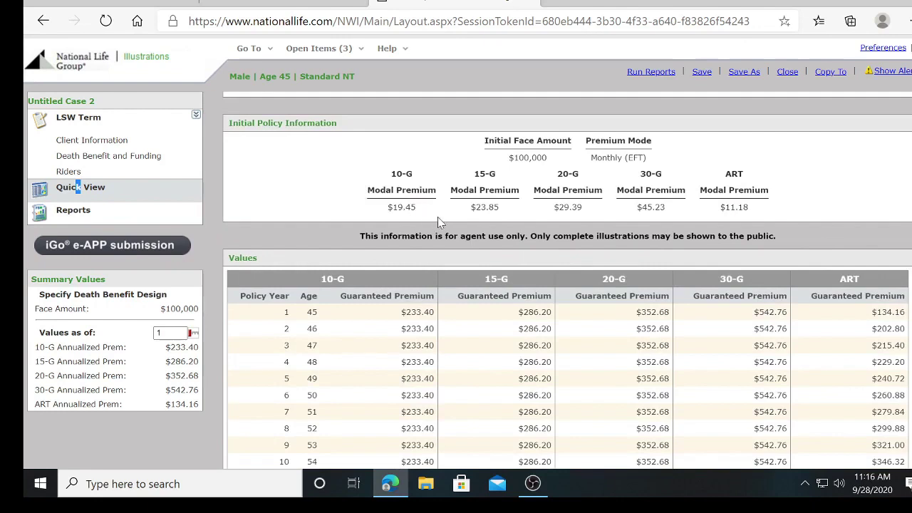
pyautogui.scroll(2, 438, 222)
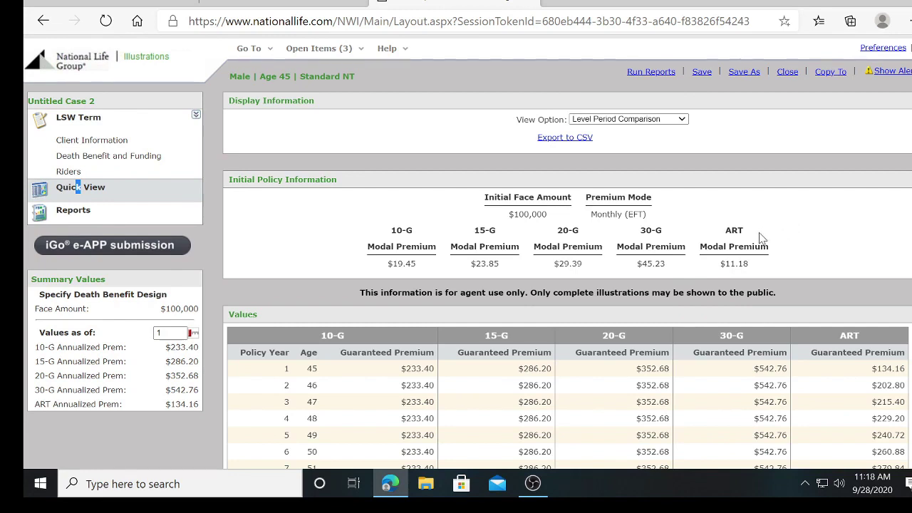
pyautogui.scroll(-1, 816, 271)
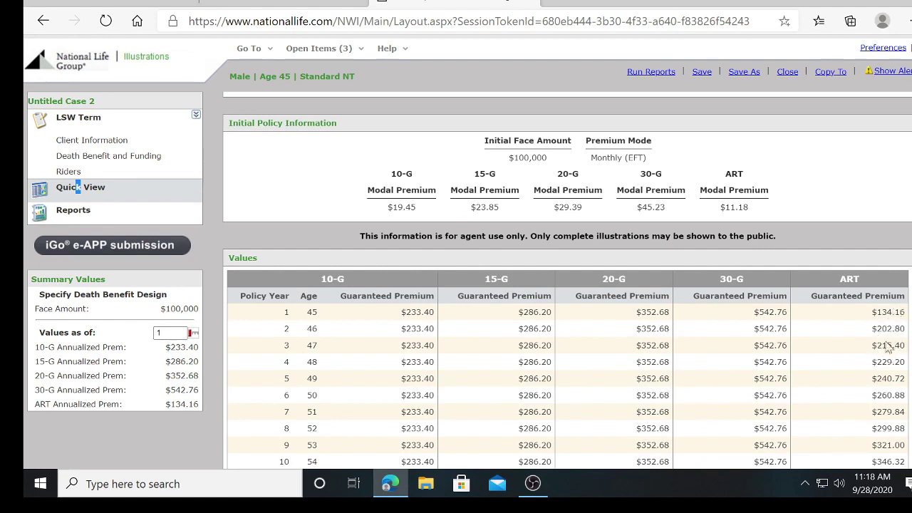
pyautogui.scroll(-2, 899, 377)
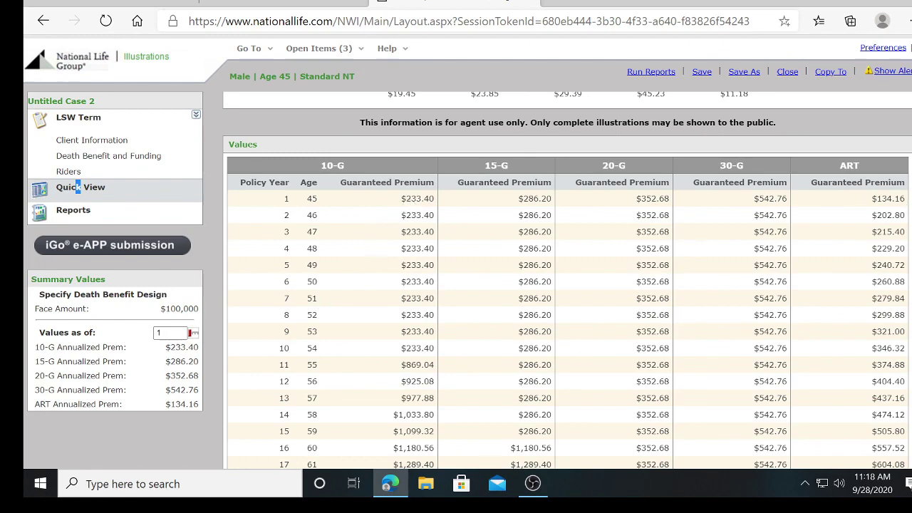
pyautogui.scroll(3, 817, 283)
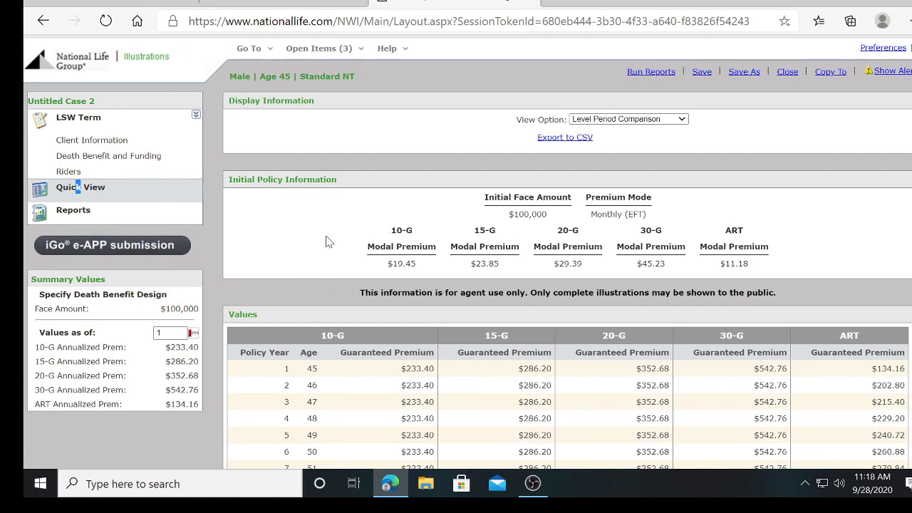
pyautogui.scroll(-2, 306, 221)
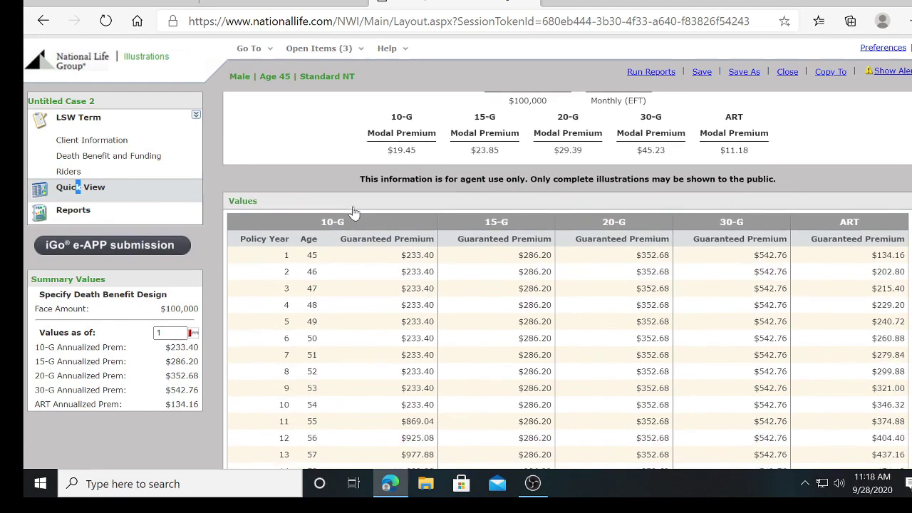
pyautogui.scroll(-2, 354, 217)
pyautogui.scroll(4, 353, 218)
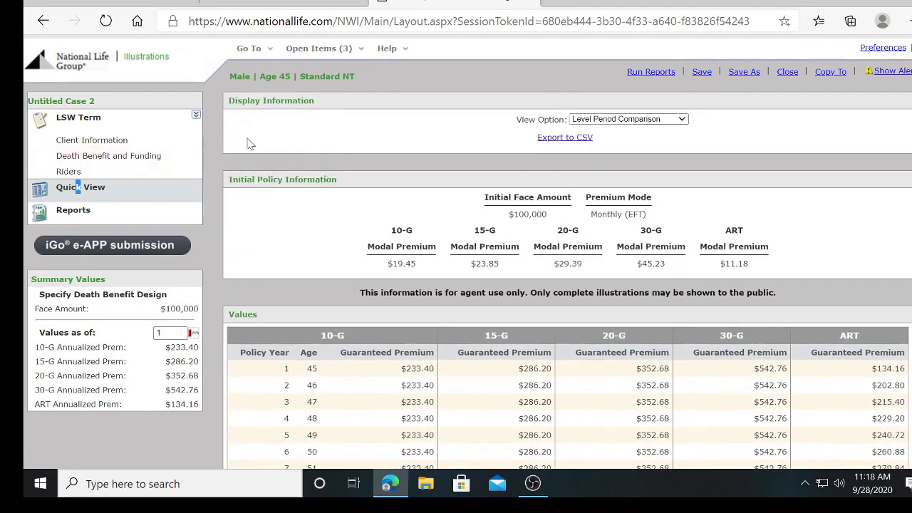